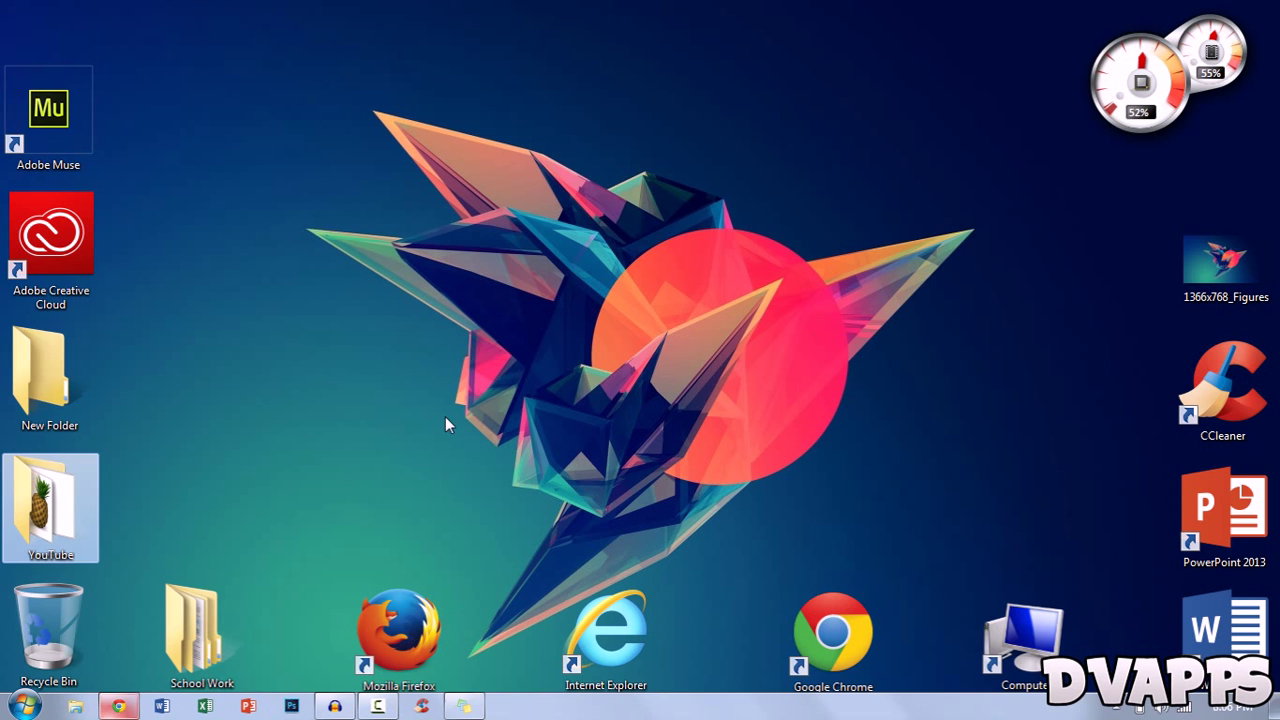
# Open a new browser tab and go to pixlr.com
pyautogui.click(130, 710)
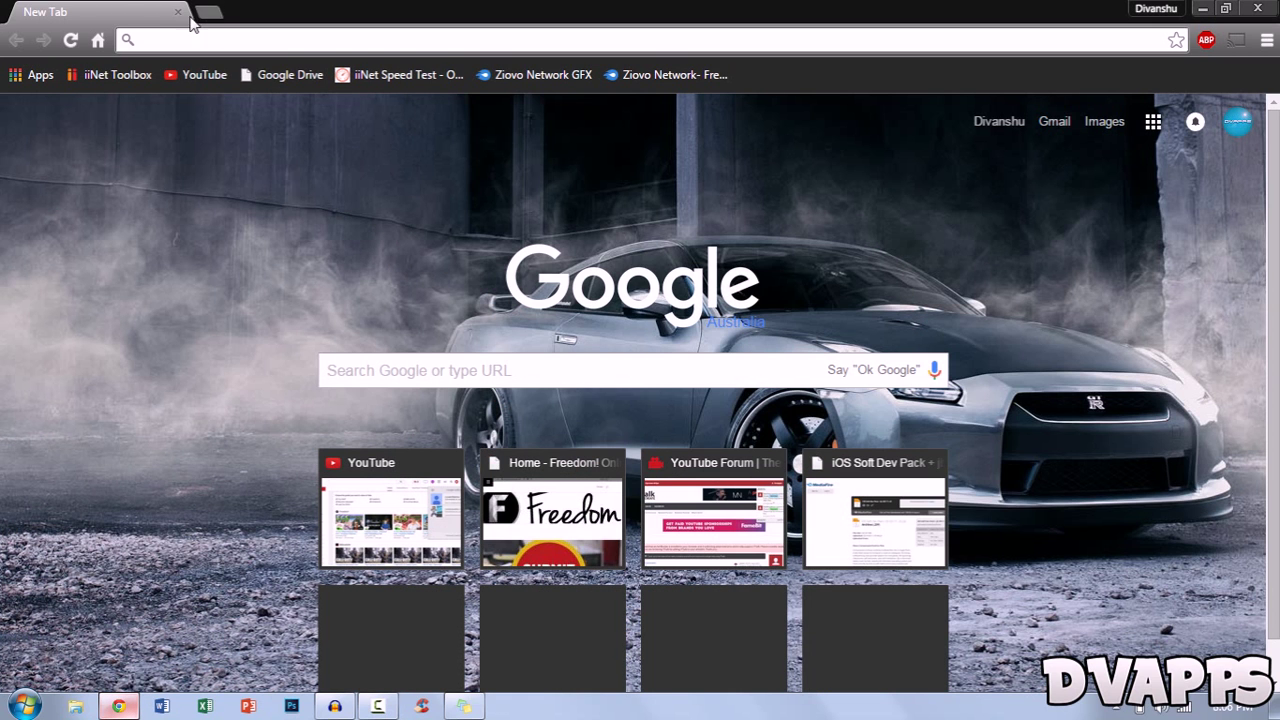
pyautogui.write('pixlr.com')
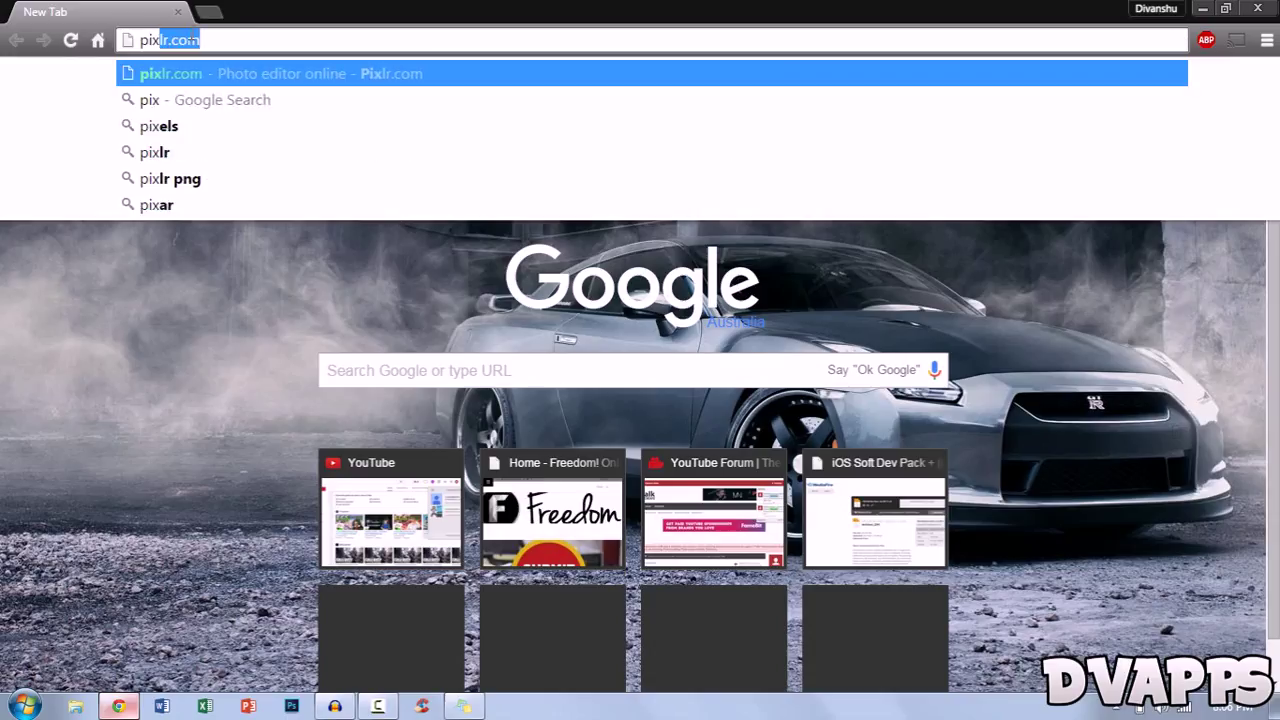
pyautogui.press('Return')
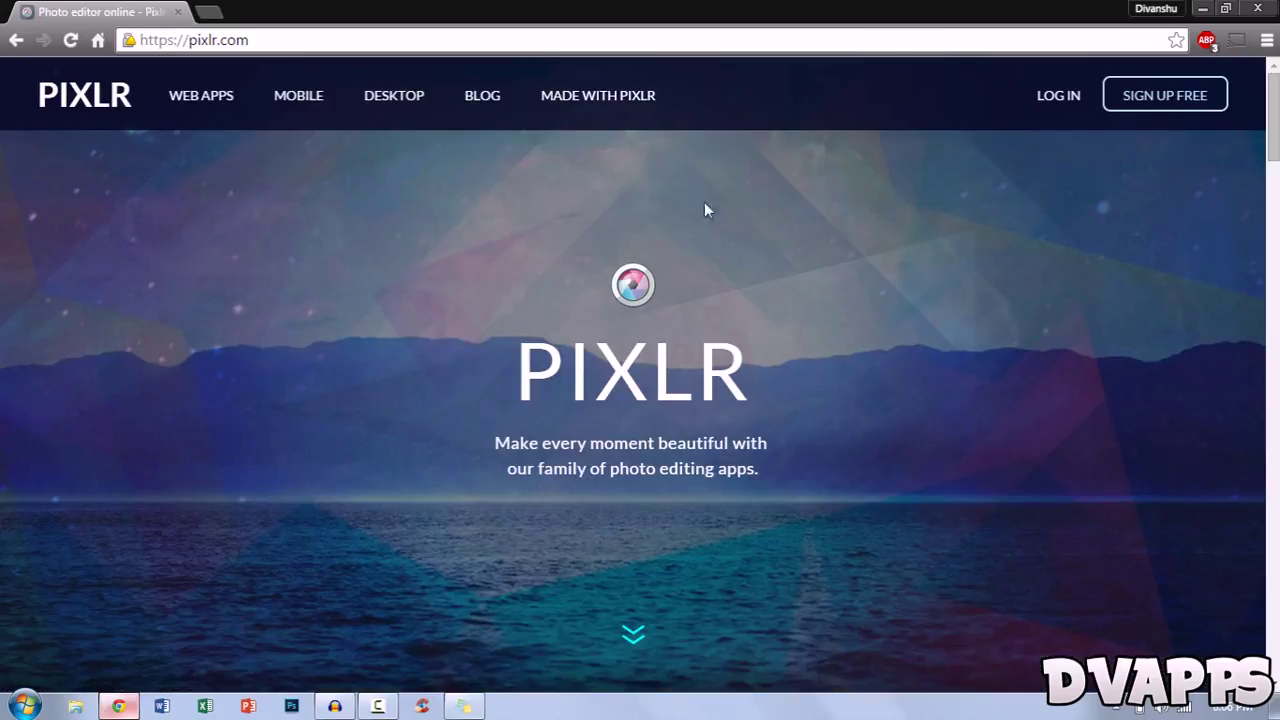
# Start a free Pixlr sign-up and expand the list of third-party account providers
pyautogui.click(1187, 100)
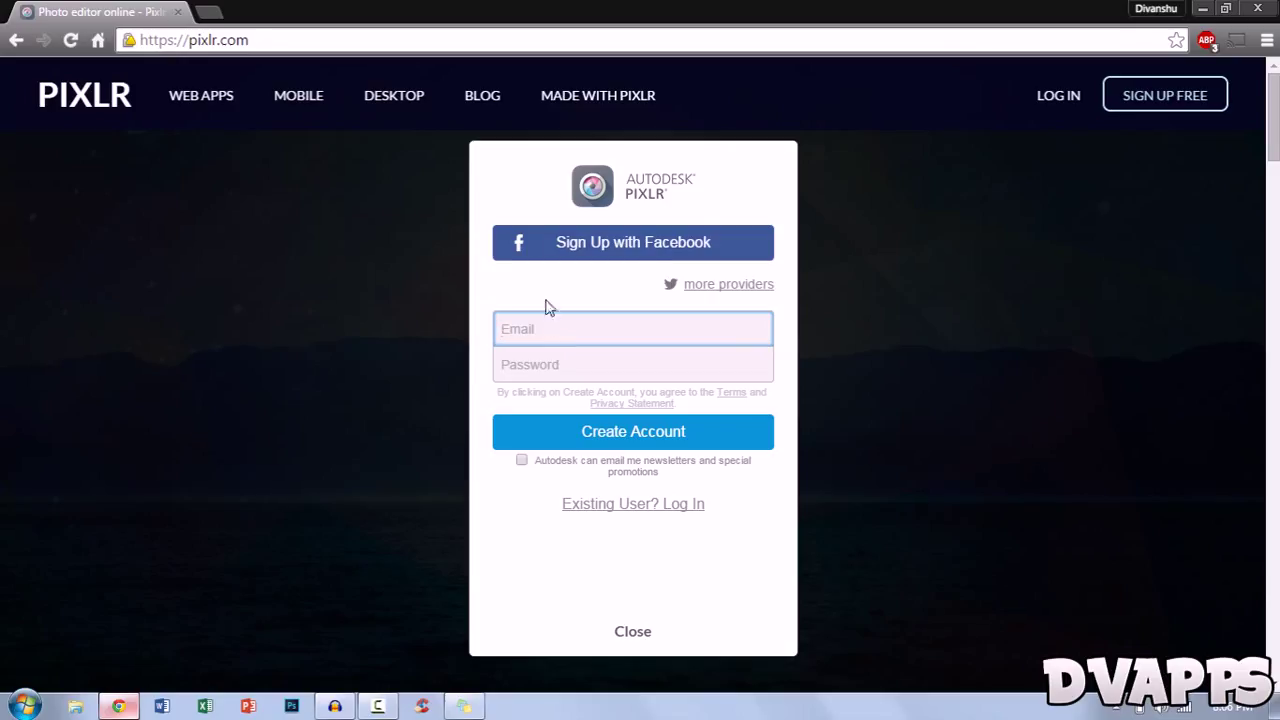
pyautogui.click(548, 300)
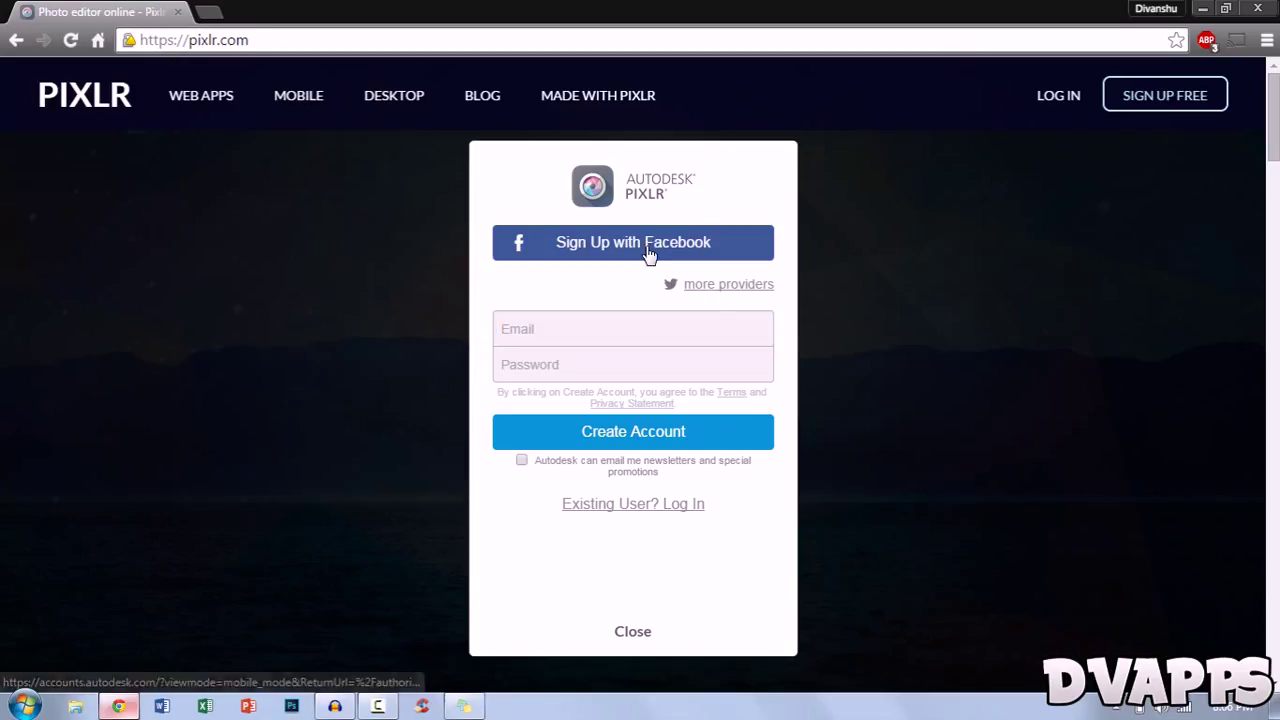
pyautogui.click(711, 288)
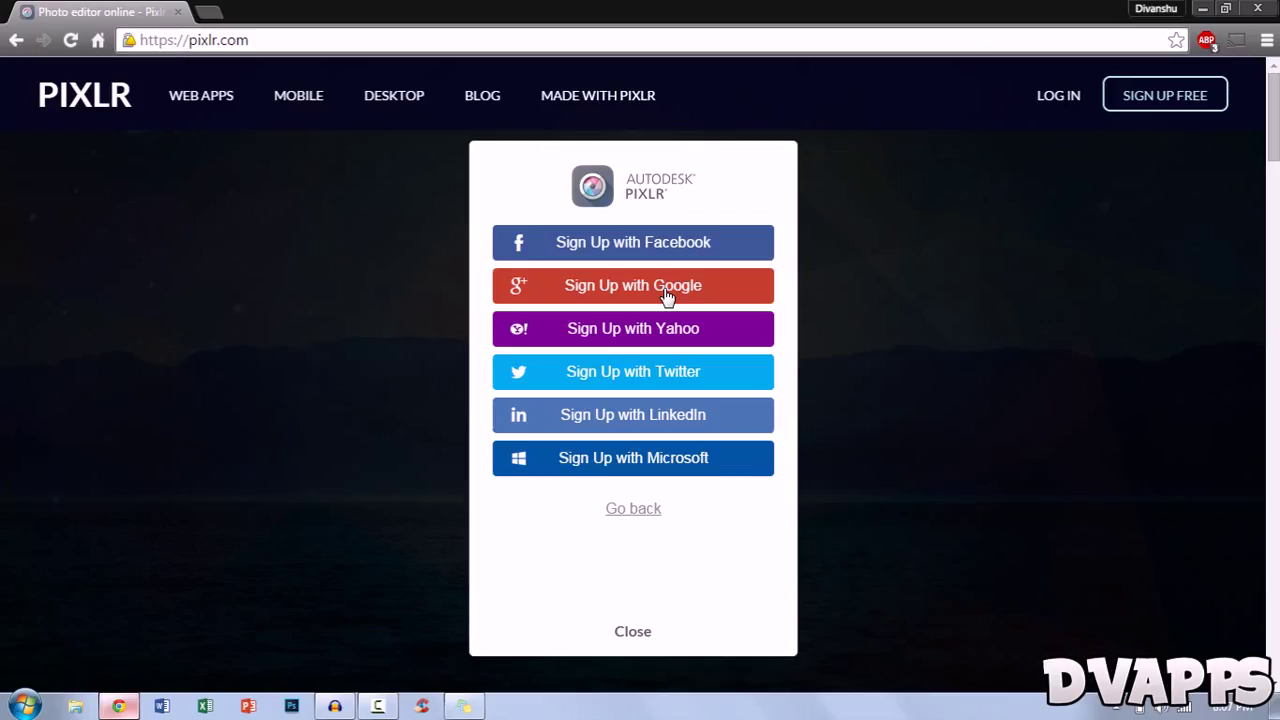
# Log in to Pixlr, then launch the web app from the PIXLR EDITOR card
pyautogui.click(633, 632)
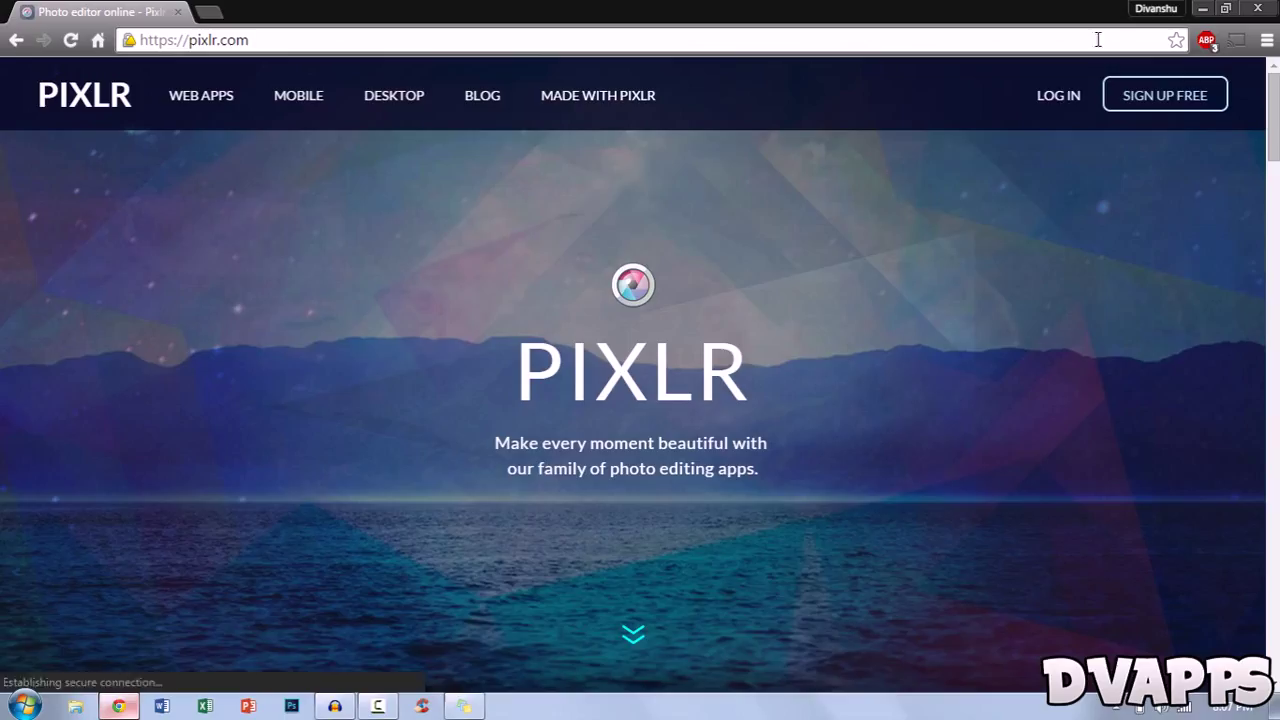
pyautogui.click(1059, 100)
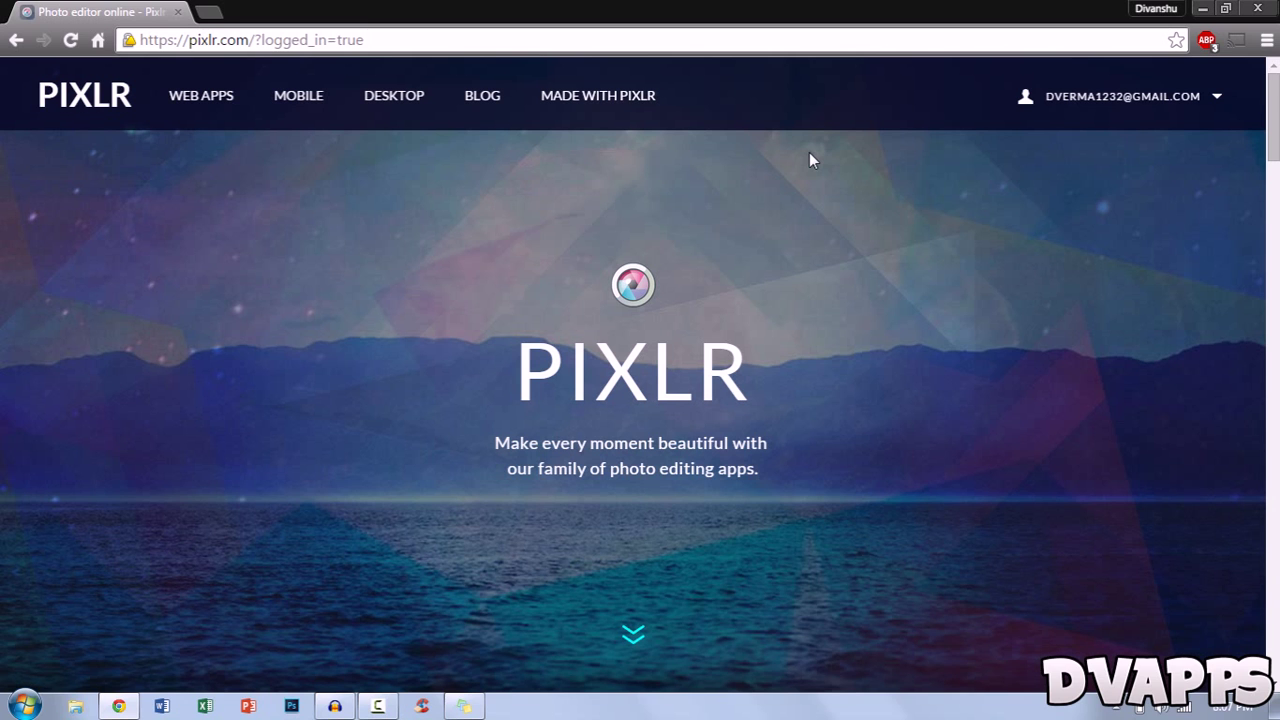
pyautogui.scroll(-5, 809, 152)
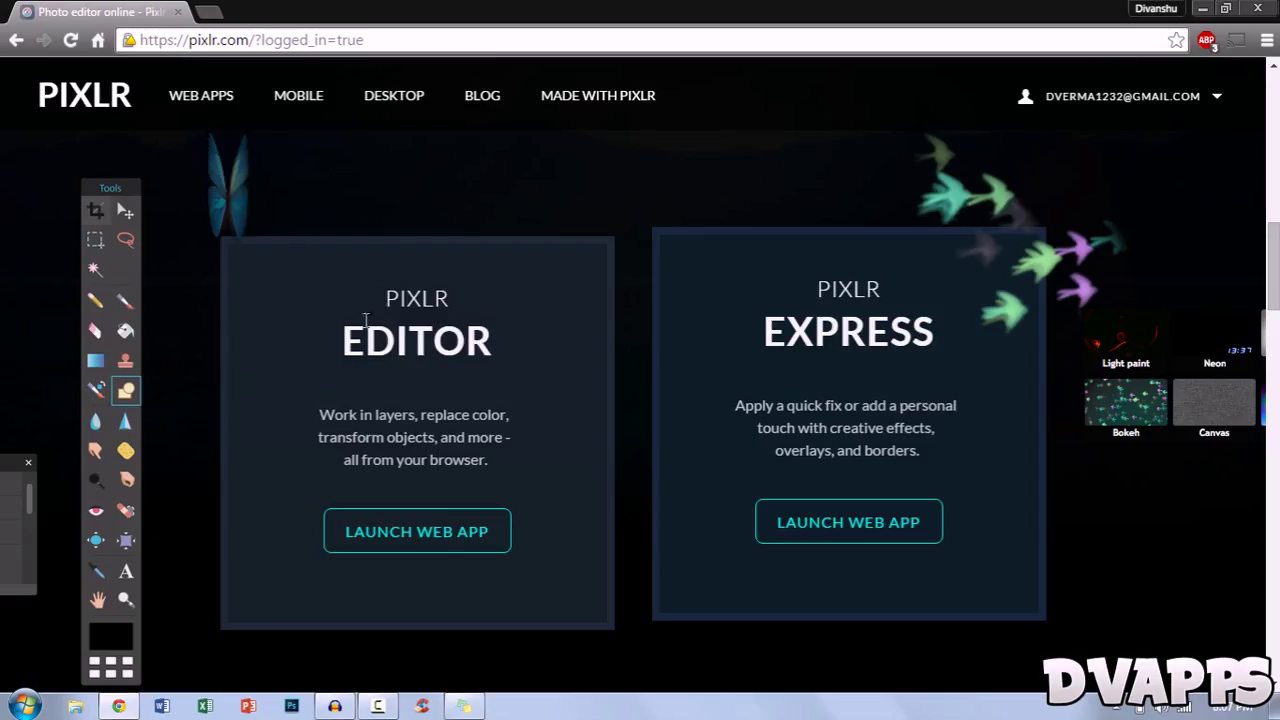
pyautogui.click(430, 535)
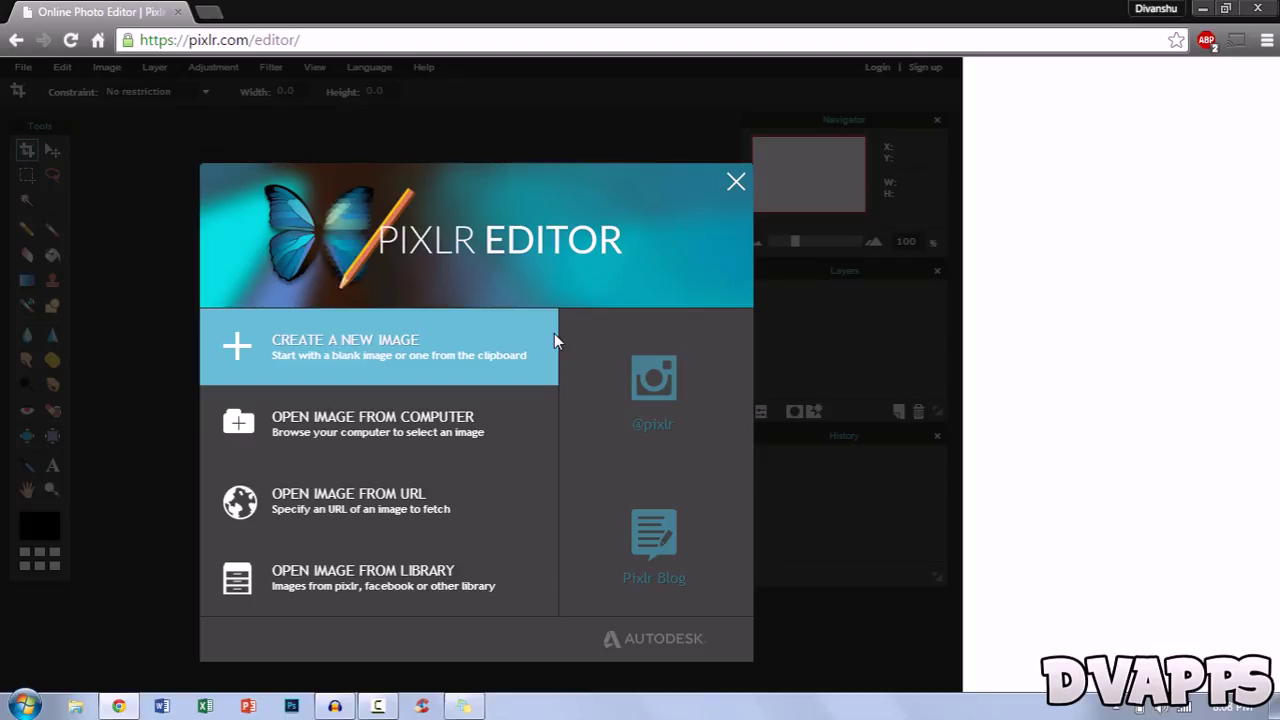
# Create a transparent 'Thumbnail' image from the Movie 720p preset (1280x720) and enlarge its window
pyautogui.click(504, 321)
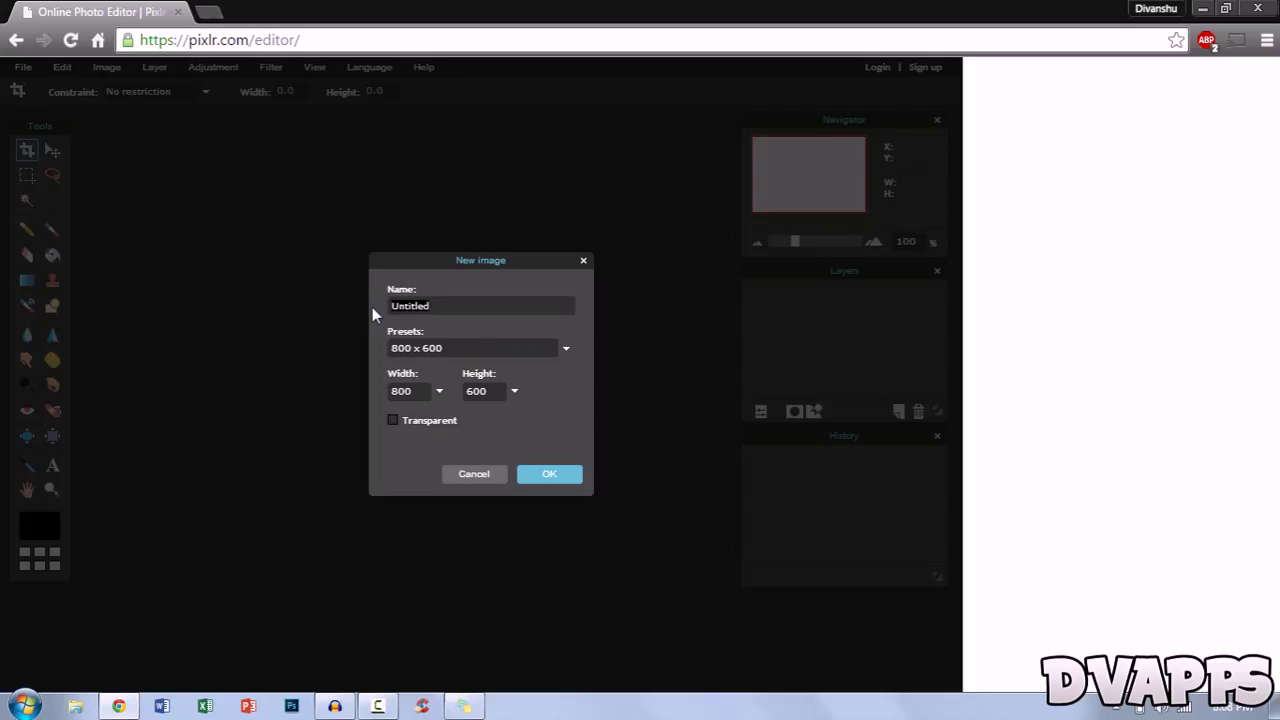
pyautogui.write('Thumbnail')
pyautogui.click(428, 349)
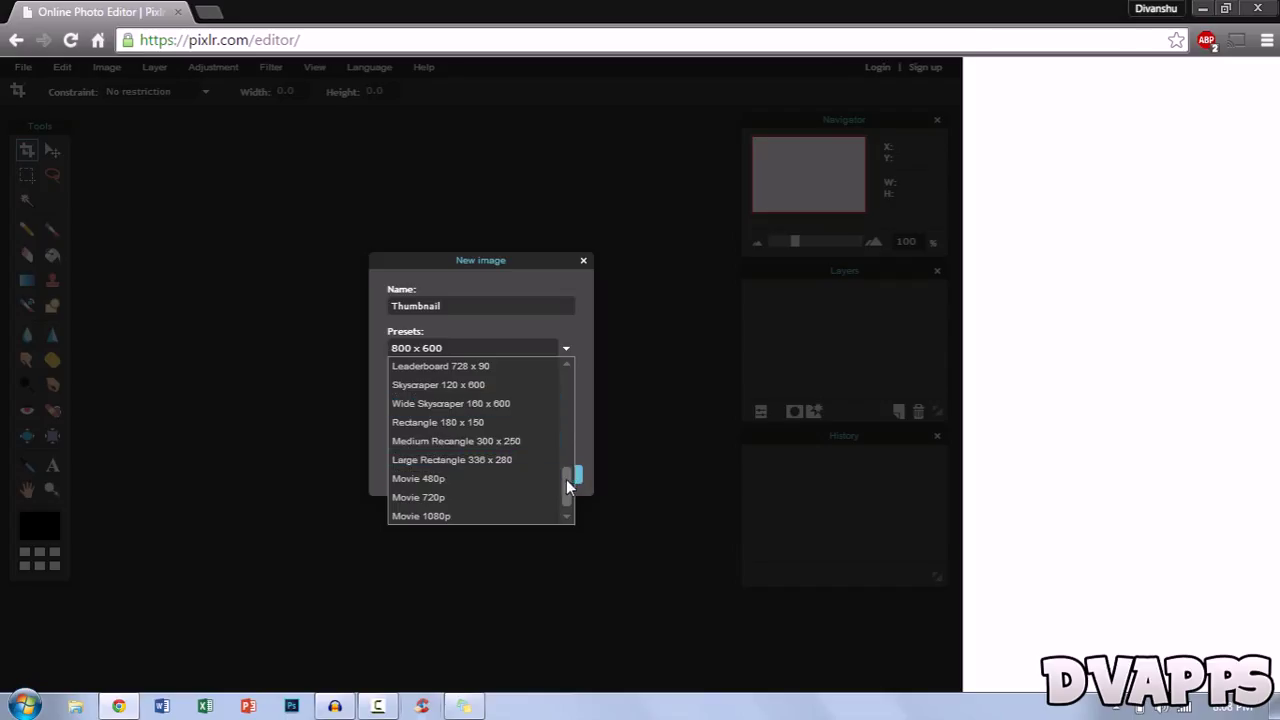
pyautogui.moveTo(566, 479); pyautogui.dragTo(554, 525)
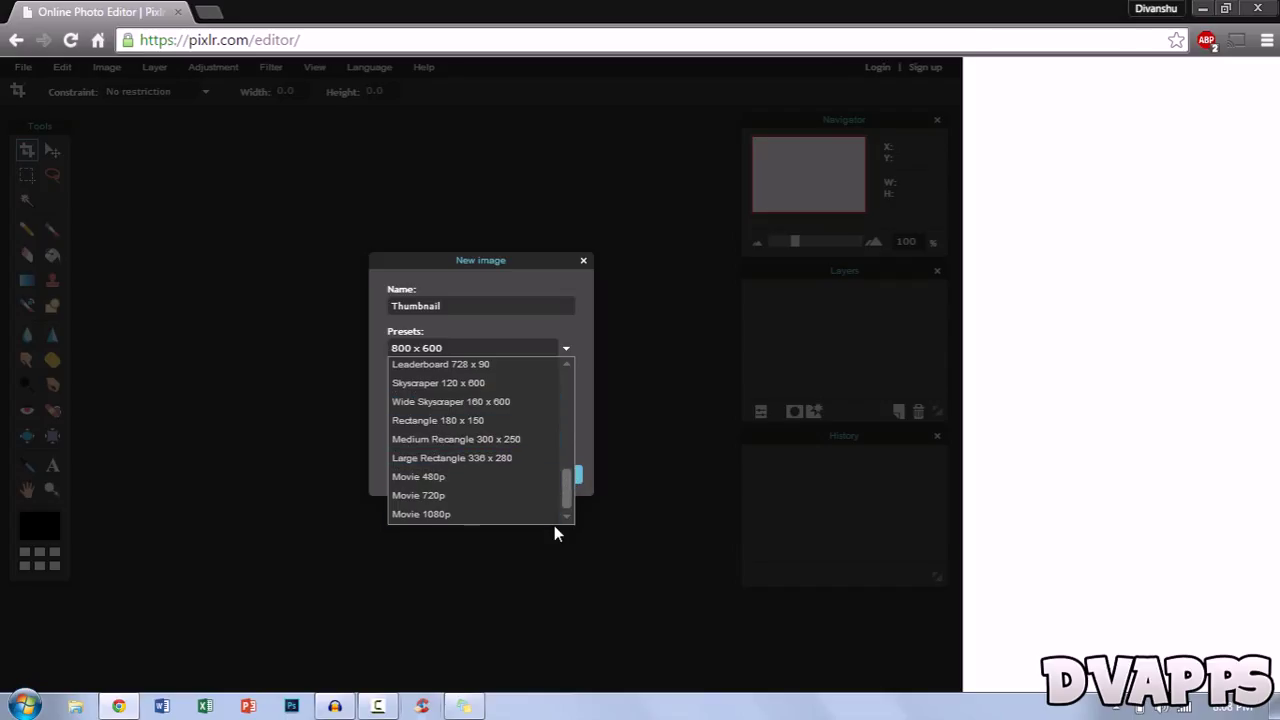
pyautogui.click(452, 498)
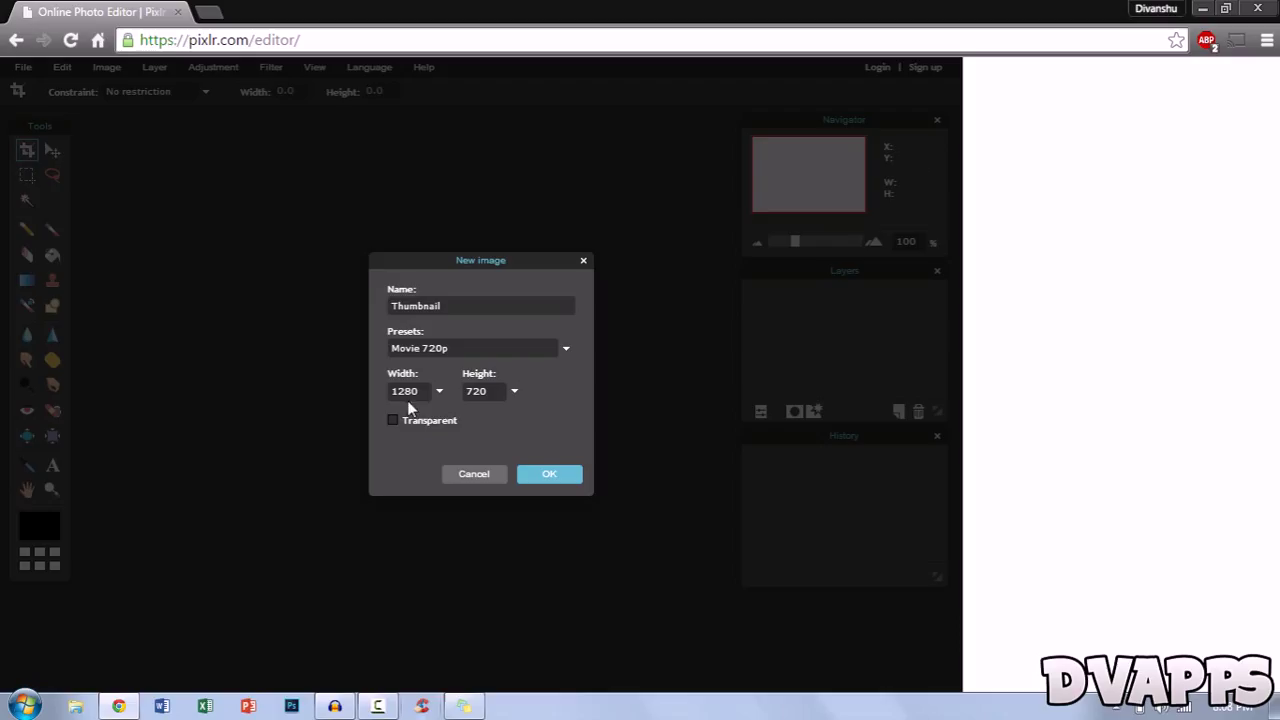
pyautogui.click(393, 421)
pyautogui.click(550, 476)
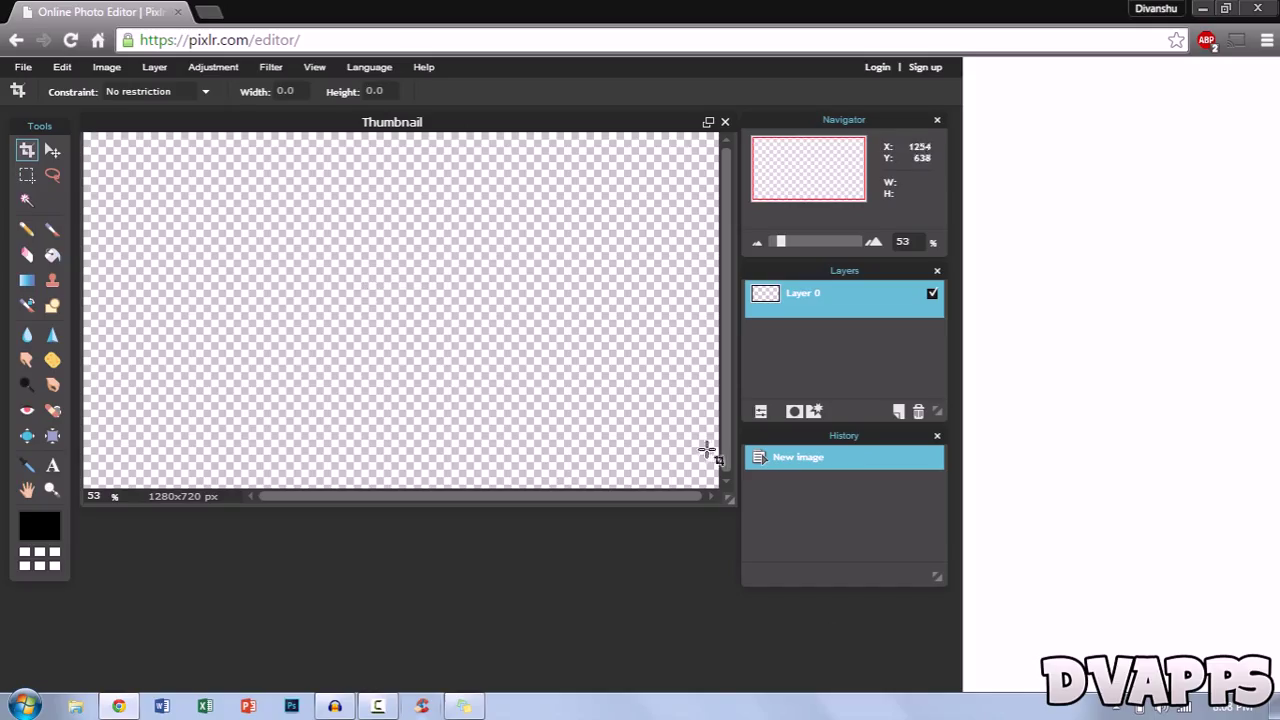
pyautogui.moveTo(728, 497); pyautogui.dragTo(740, 527)
pyautogui.moveTo(608, 130); pyautogui.dragTo(601, 131)
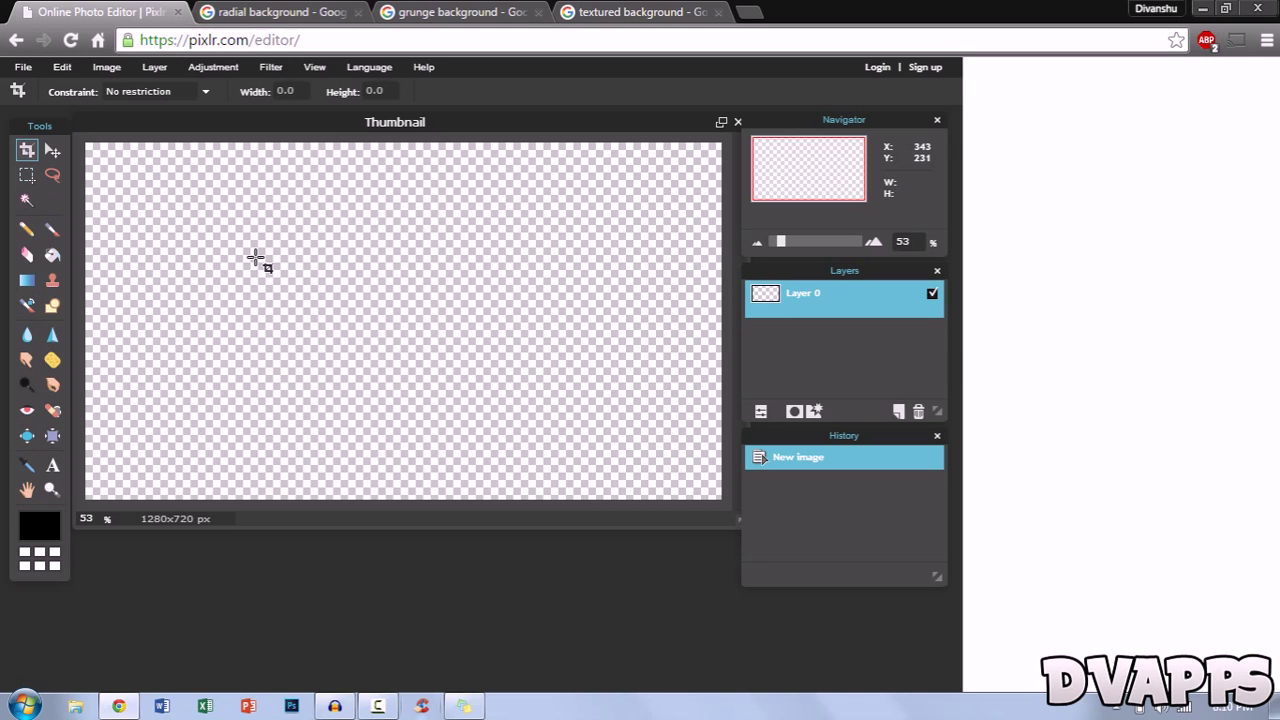
# Compare the radial, grunge and textured background image results
pyautogui.click(303, 10)
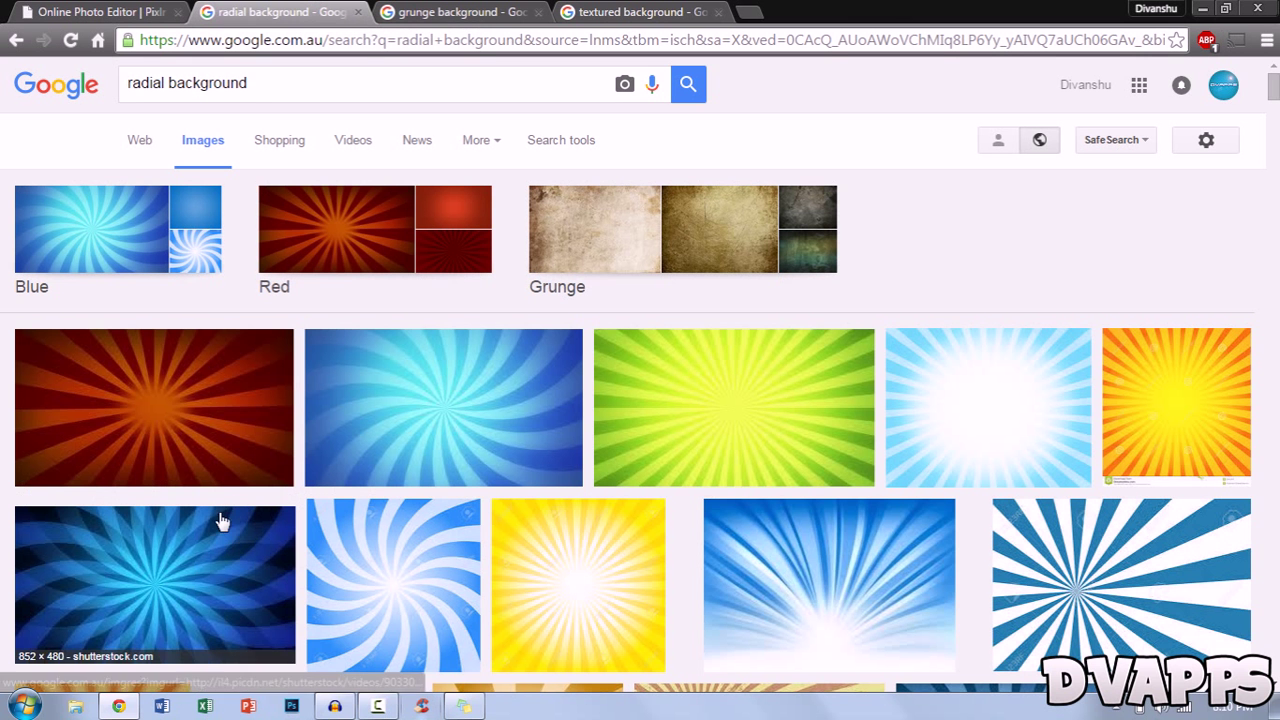
pyautogui.click(425, 11)
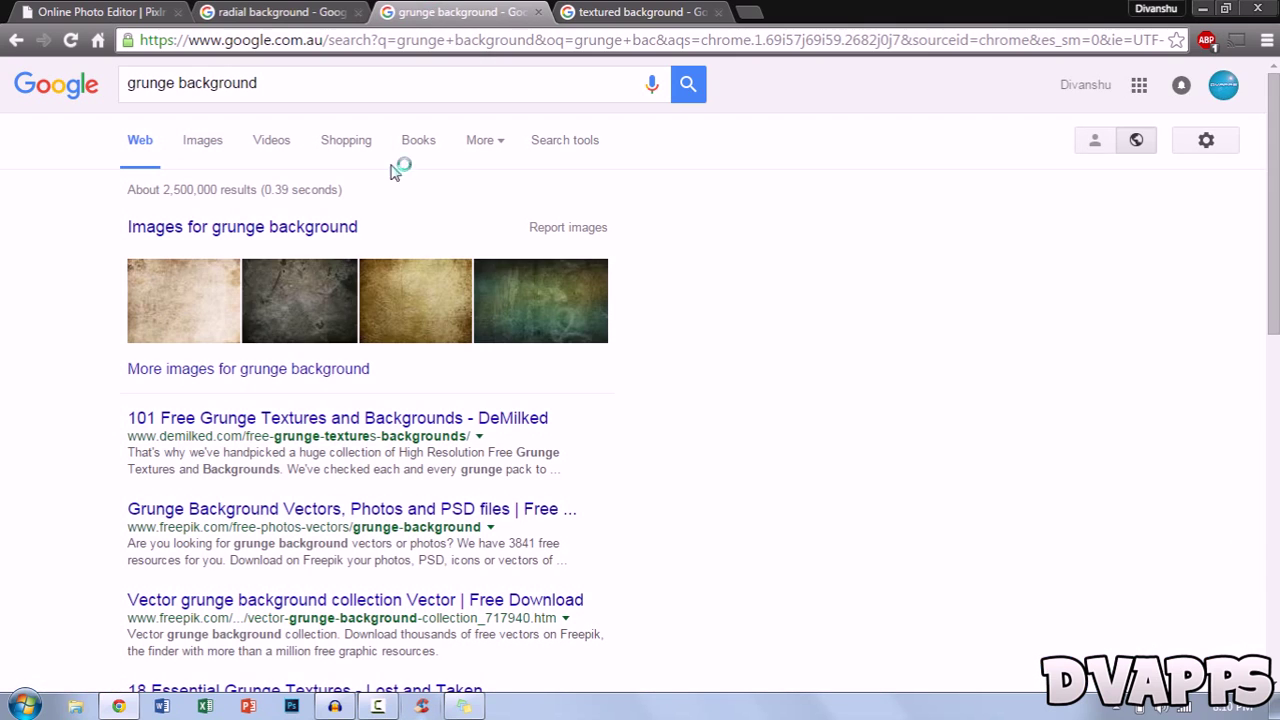
pyautogui.click(628, 11)
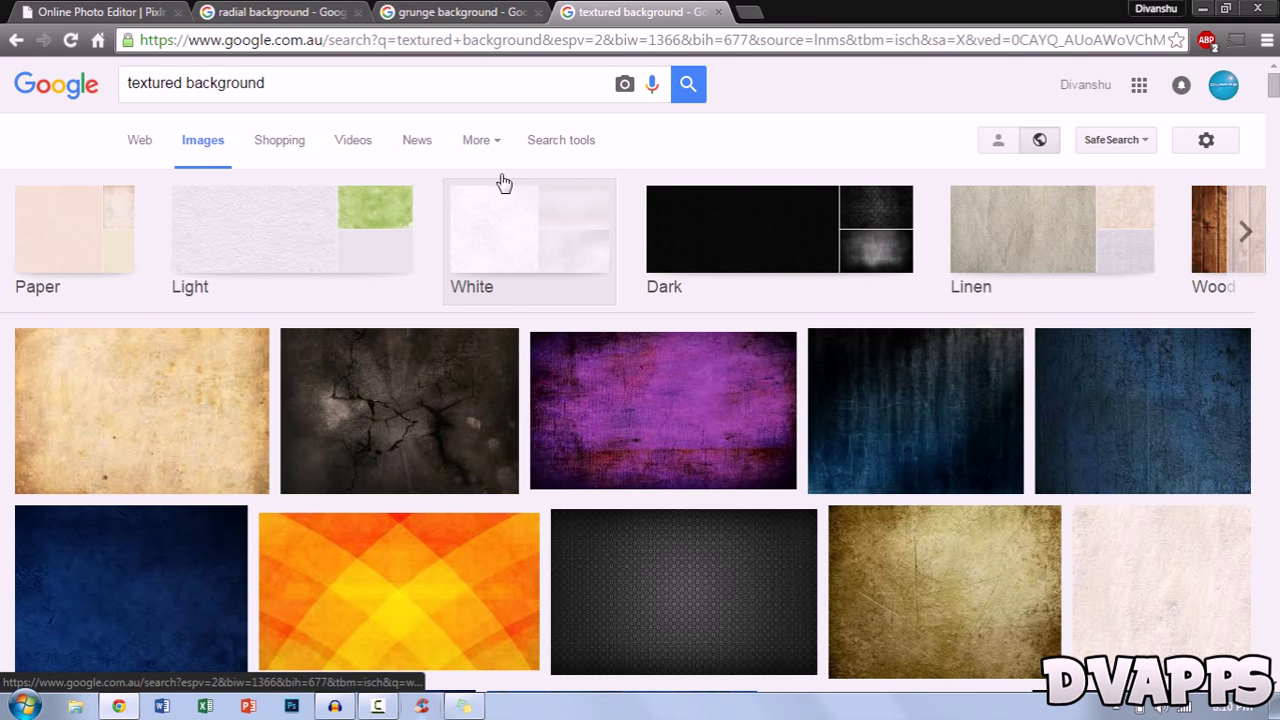
pyautogui.scroll(-2, 455, 270)
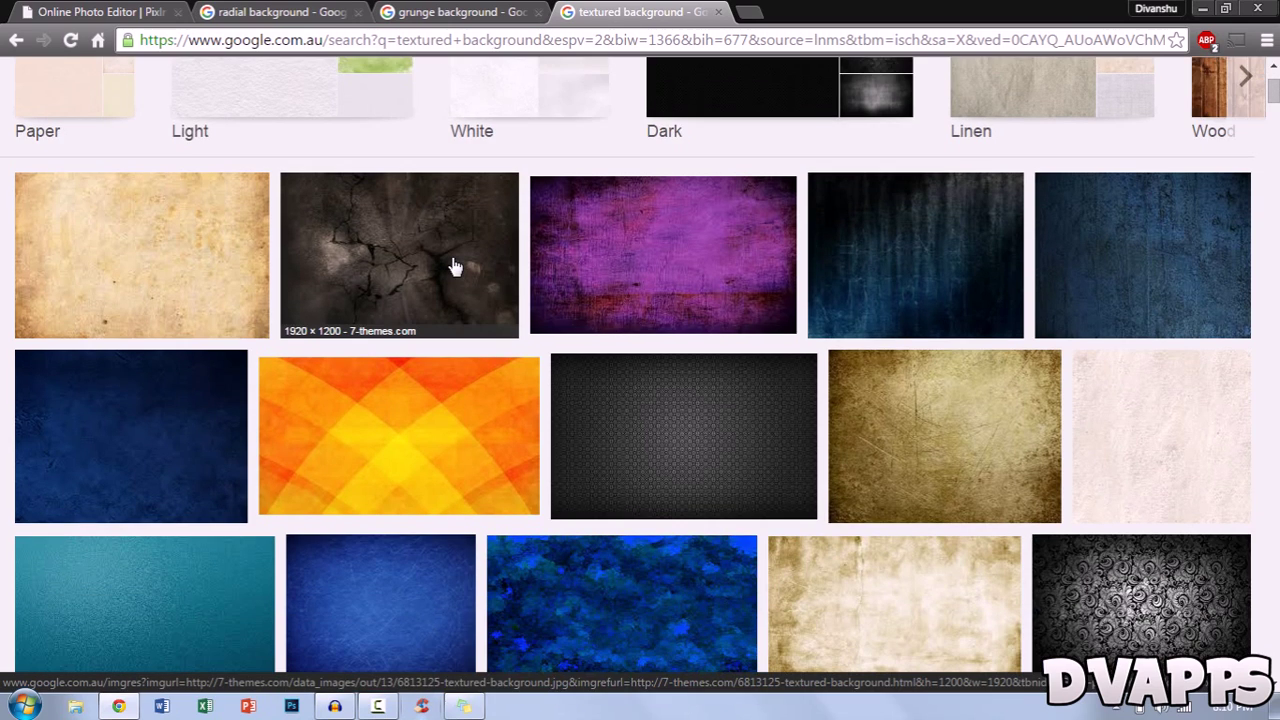
pyautogui.scroll(-2, 455, 270)
pyautogui.scroll(-3, 470, 396)
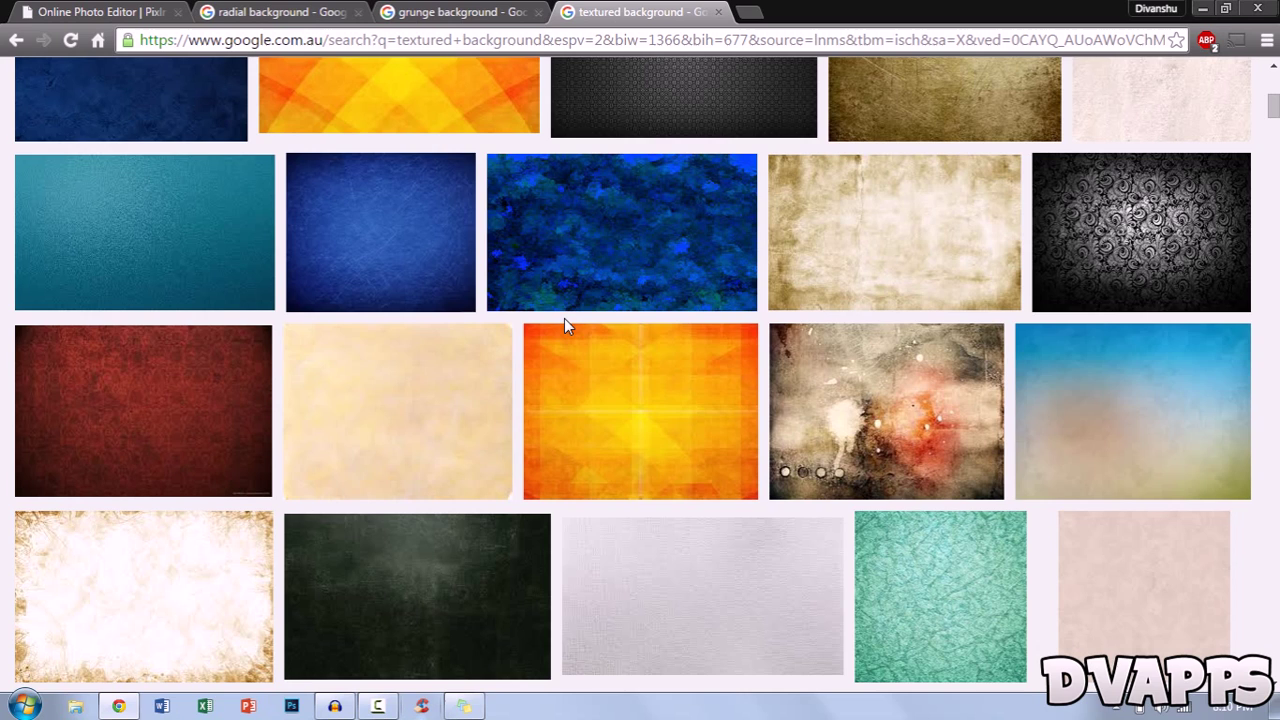
pyautogui.scroll(7, 564, 323)
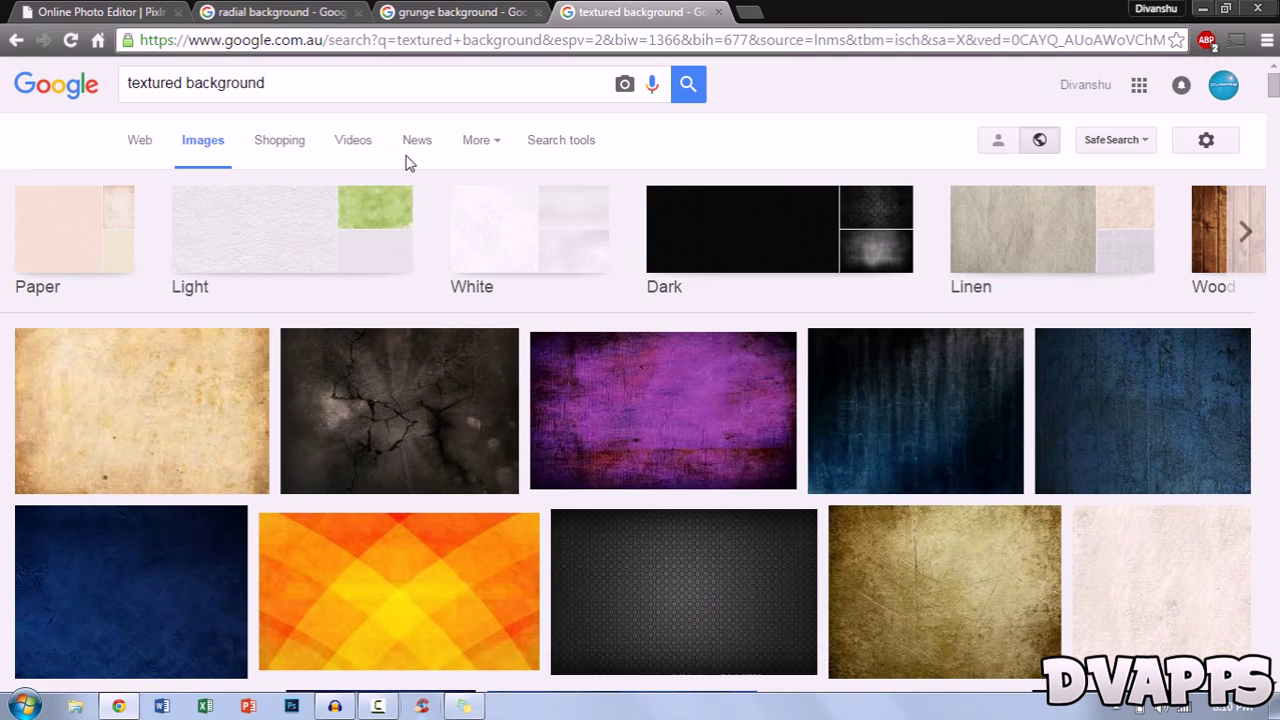
# Search Google Images for 'gradient background' instead of textured
pyautogui.doubleClick(184, 90)
pyautogui.write('gradie')
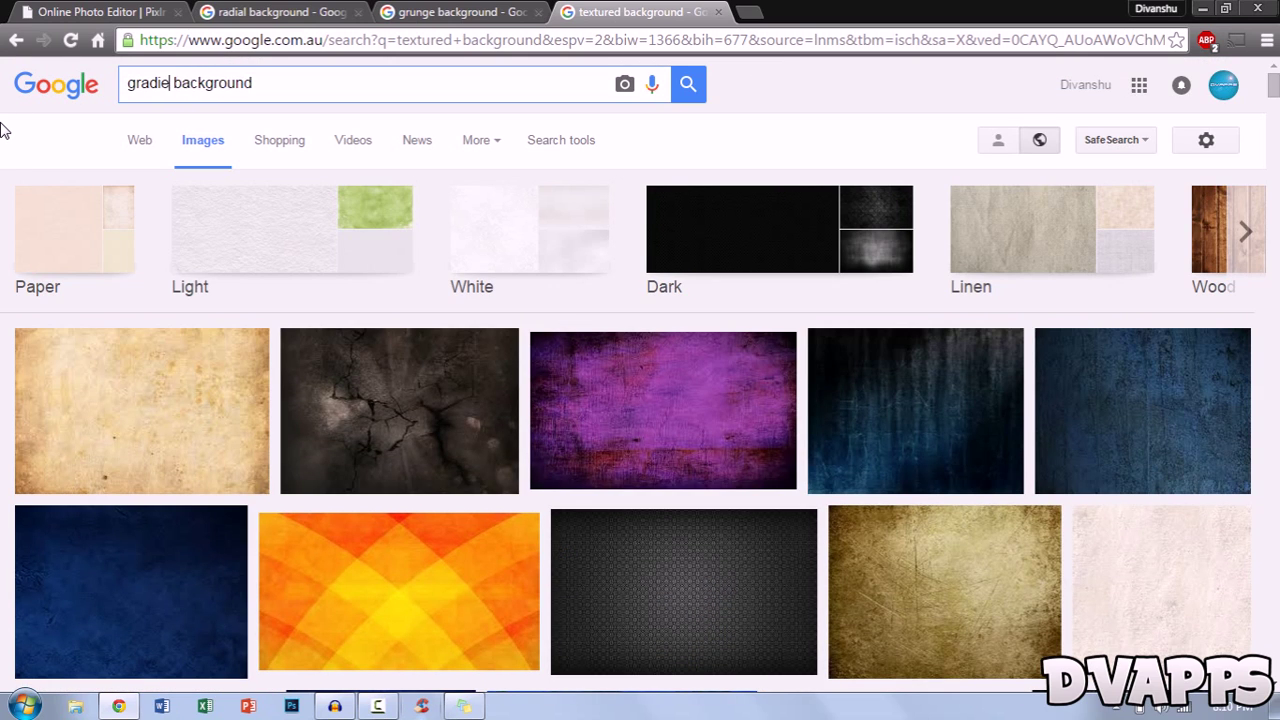
pyautogui.write('nt')
pyautogui.press('Return')
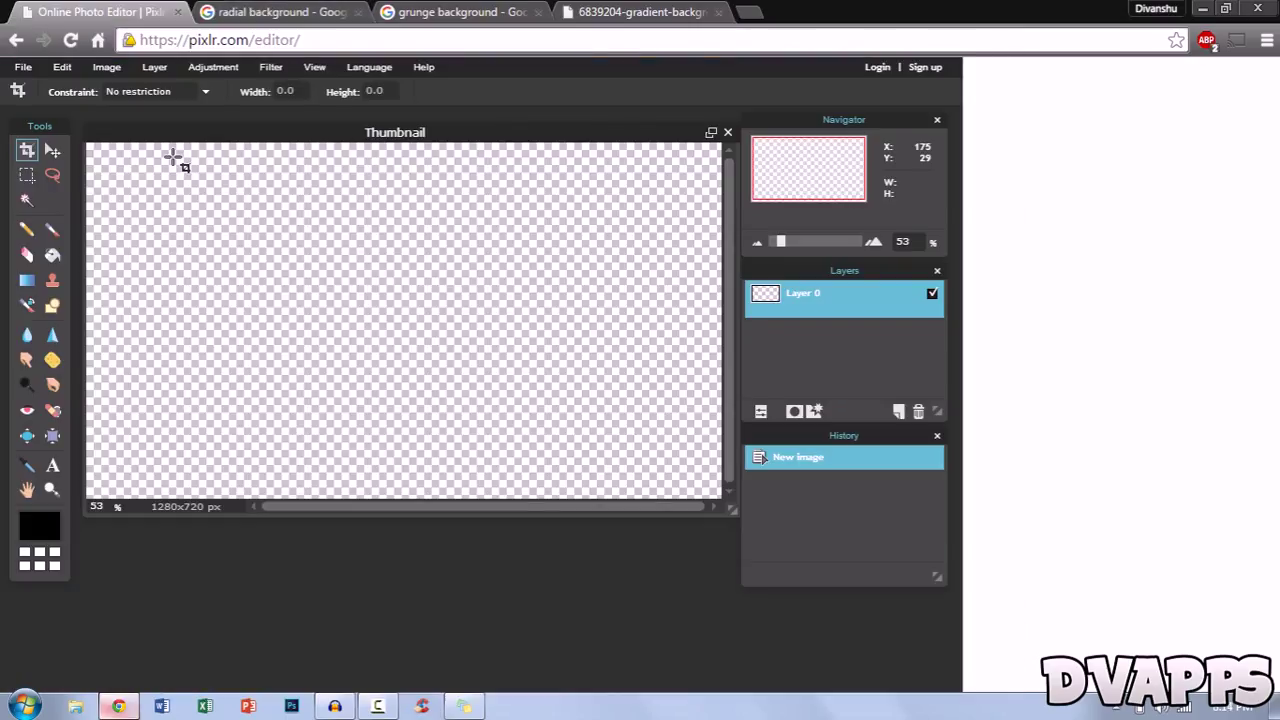
# Load the gradient background into Pixlr via File > Open image from URL, pasting its address
pyautogui.click(22, 67)
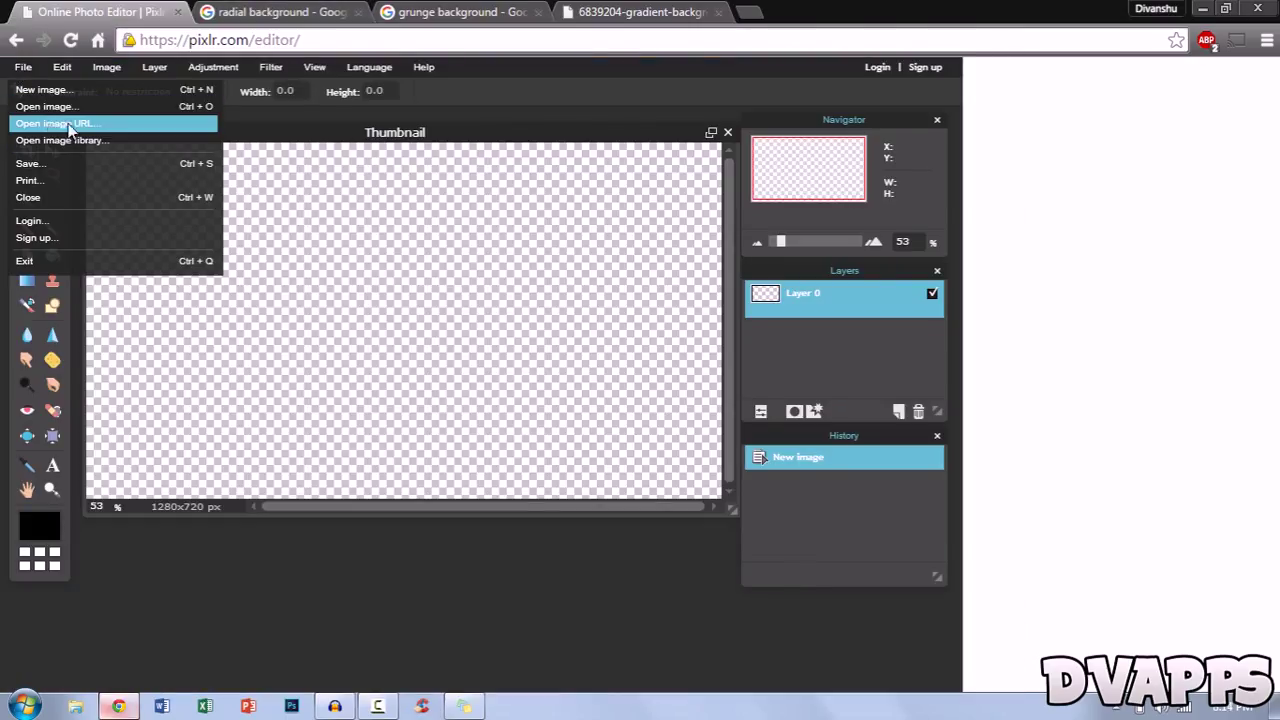
pyautogui.click(48, 123)
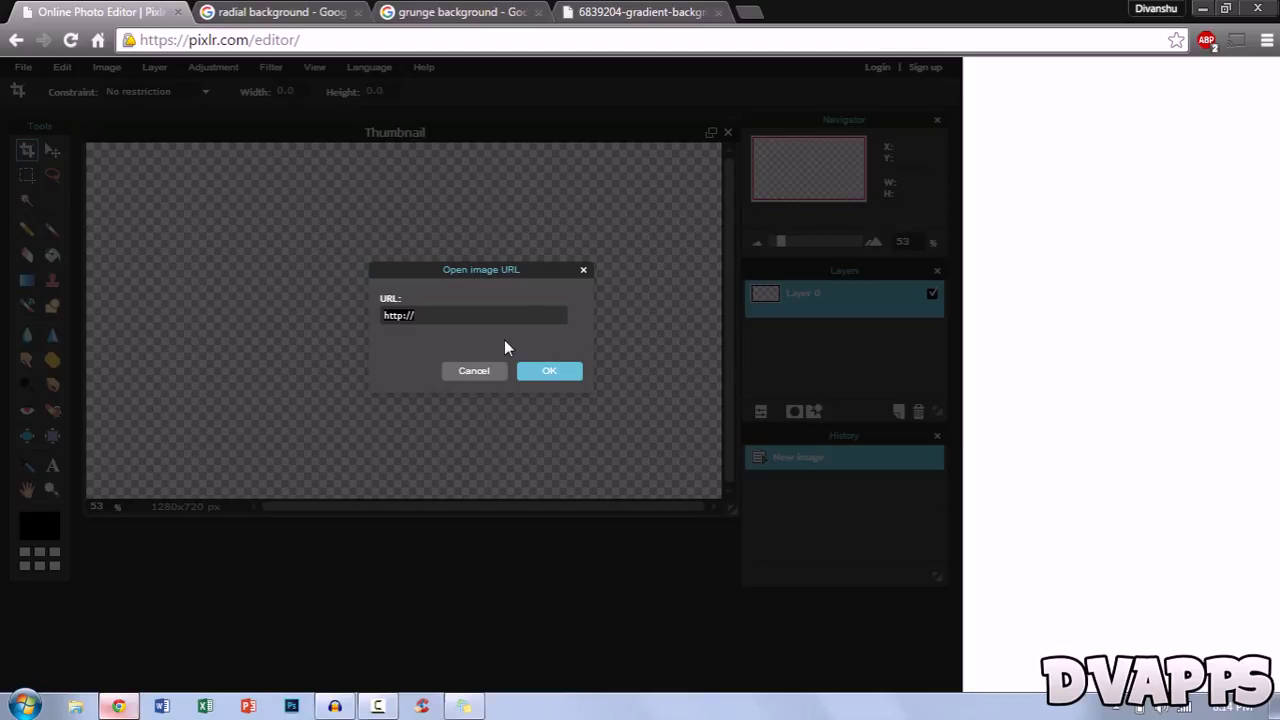
pyautogui.hotkey('ctrl', 'v')
pyautogui.click(547, 371)
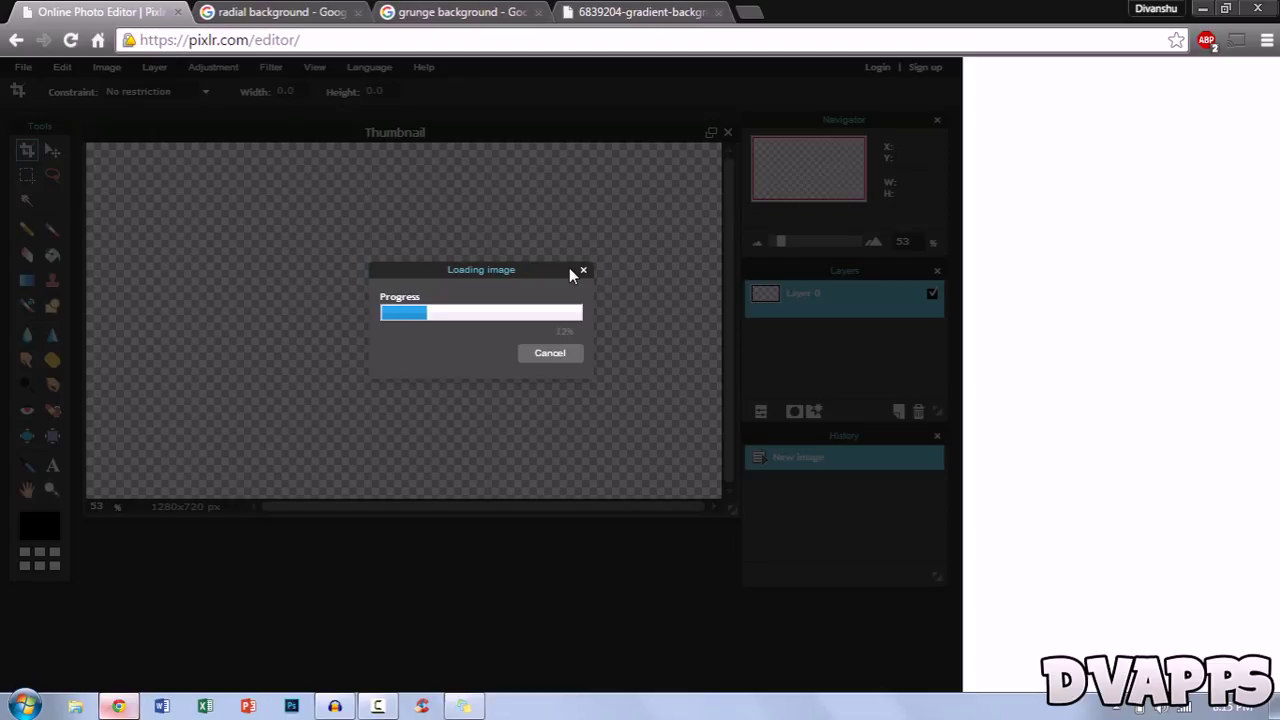
pyautogui.click(635, 12)
pyautogui.rightClick(499, 372)
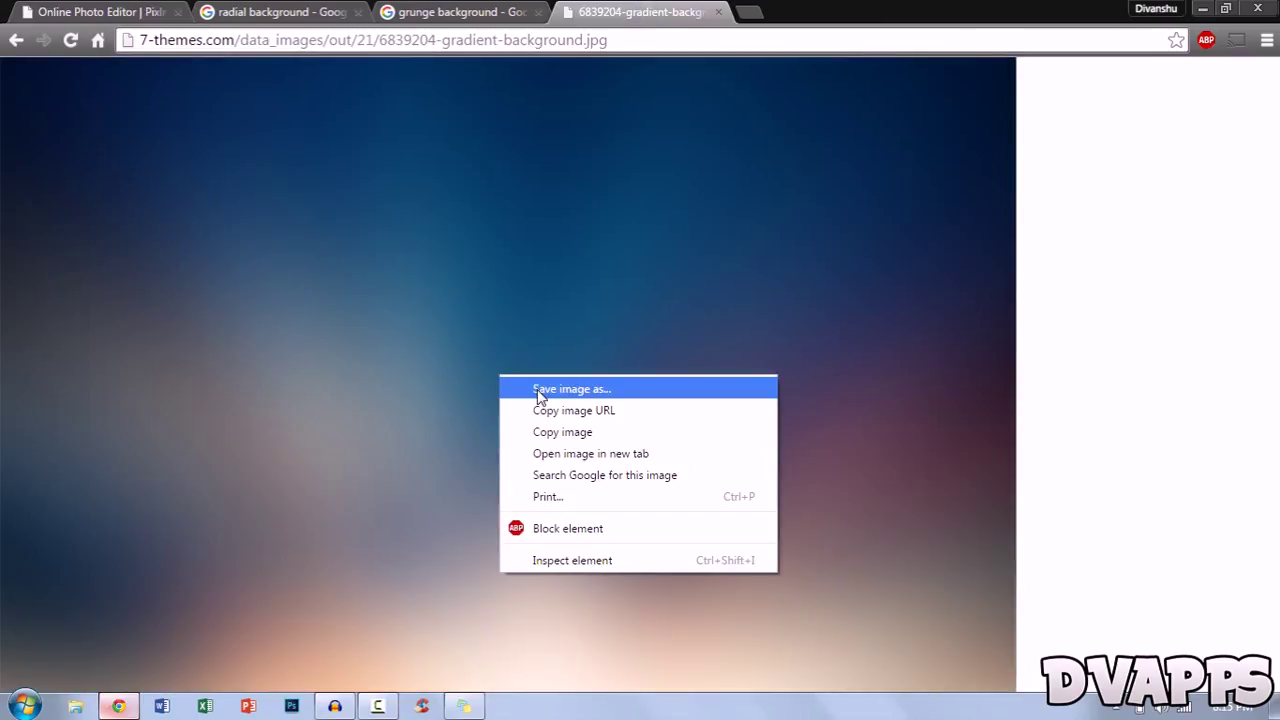
pyautogui.click(62, 11)
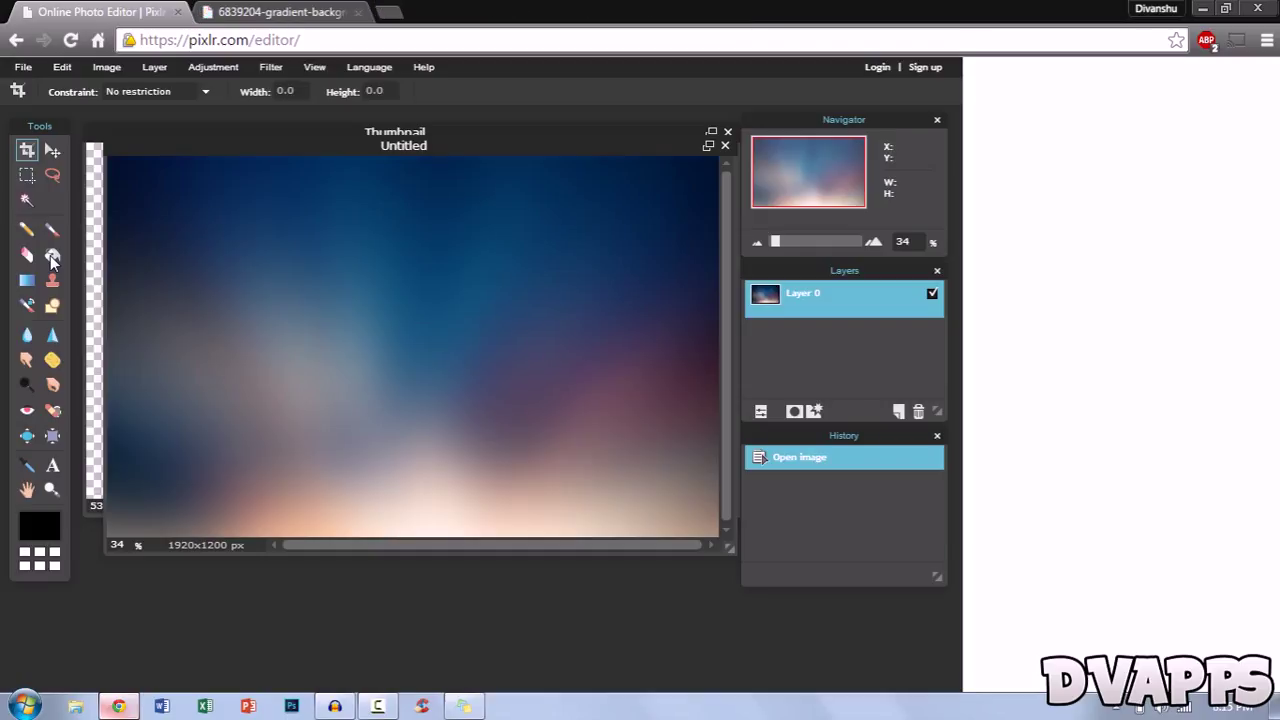
# Cut the whole gradient image and paste it into Thumbnail as a new layer
pyautogui.hotkey('ctrl', 'a')
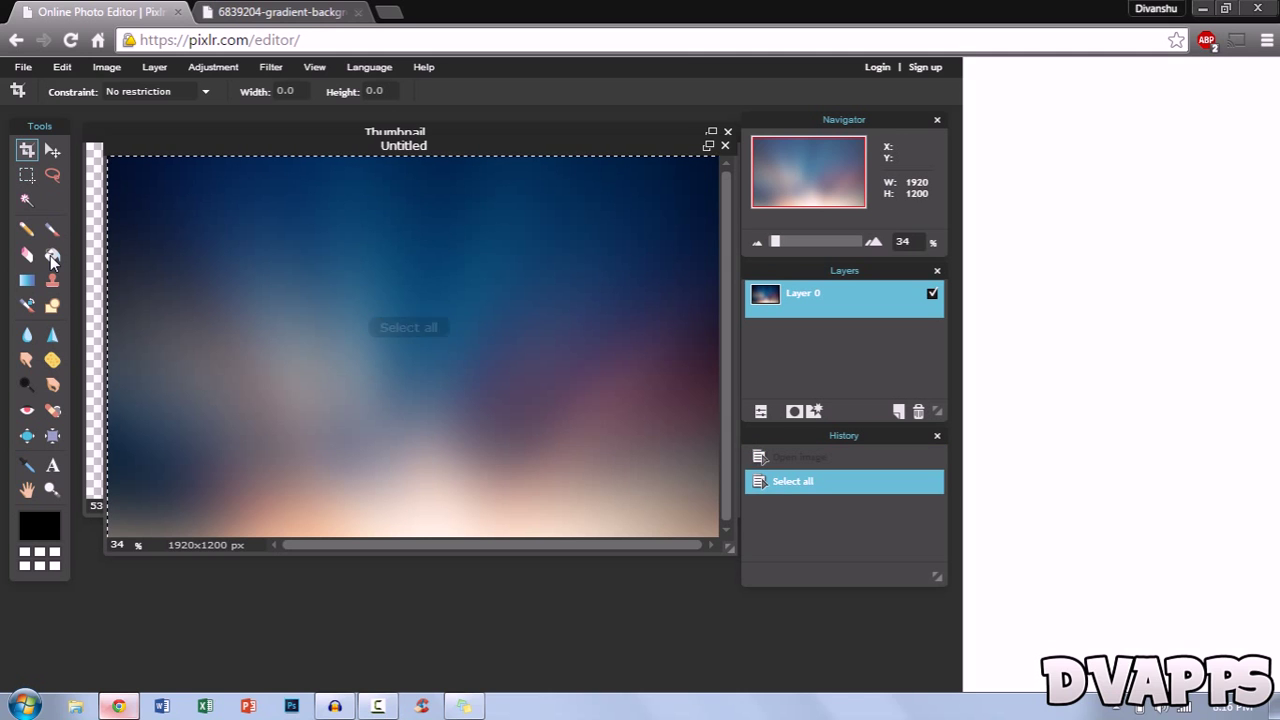
pyautogui.hotkey('ctrl', 'x')
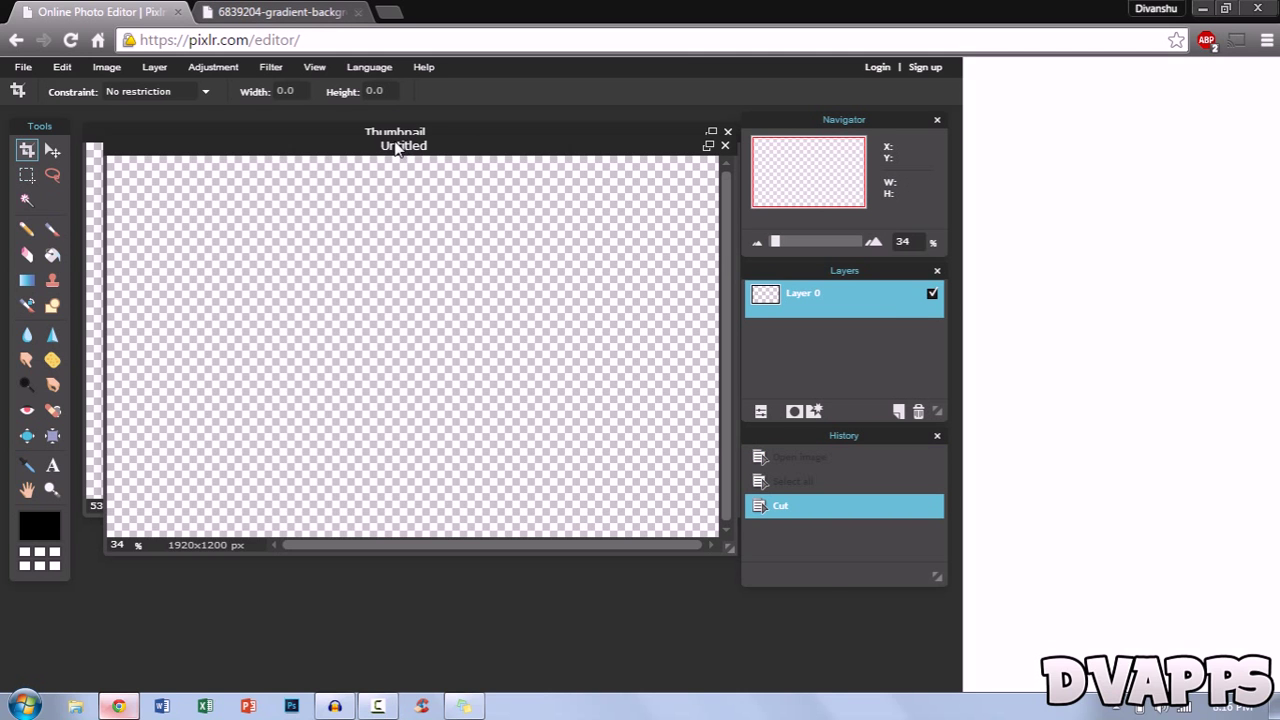
pyautogui.moveTo(400, 144); pyautogui.dragTo(434, 531)
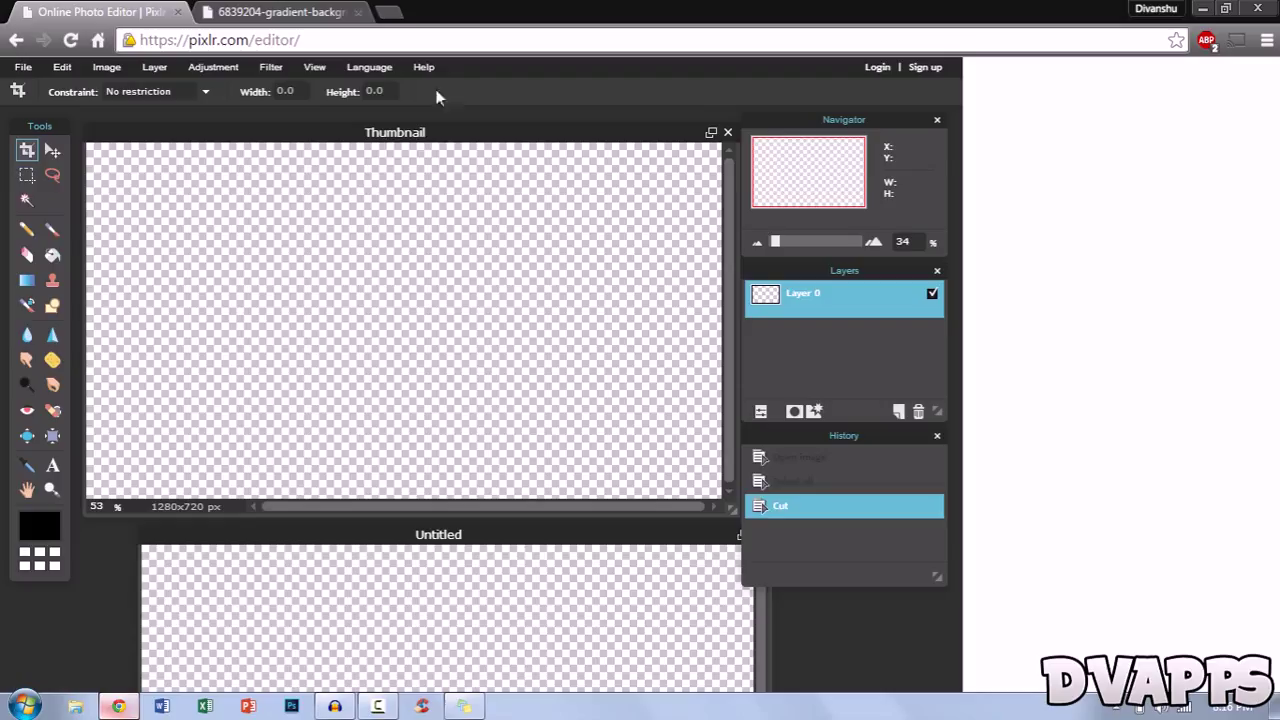
pyautogui.click(388, 140)
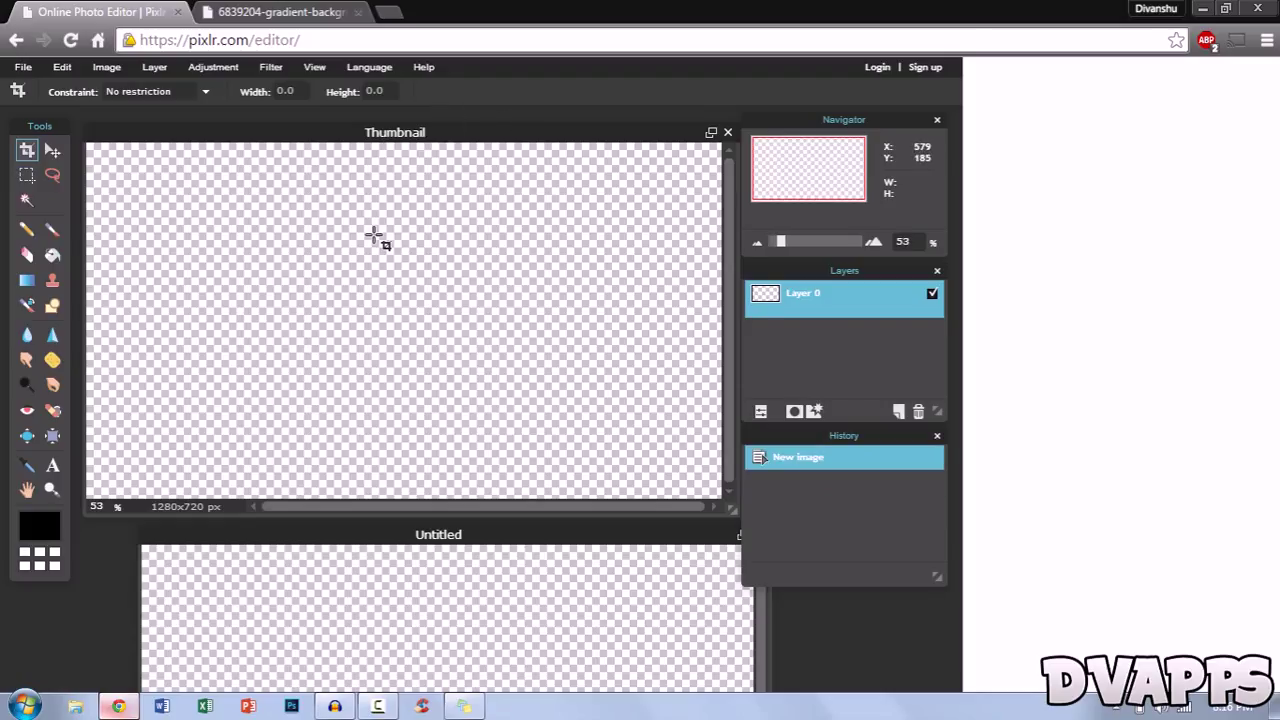
pyautogui.hotkey('ctrl', 'v')
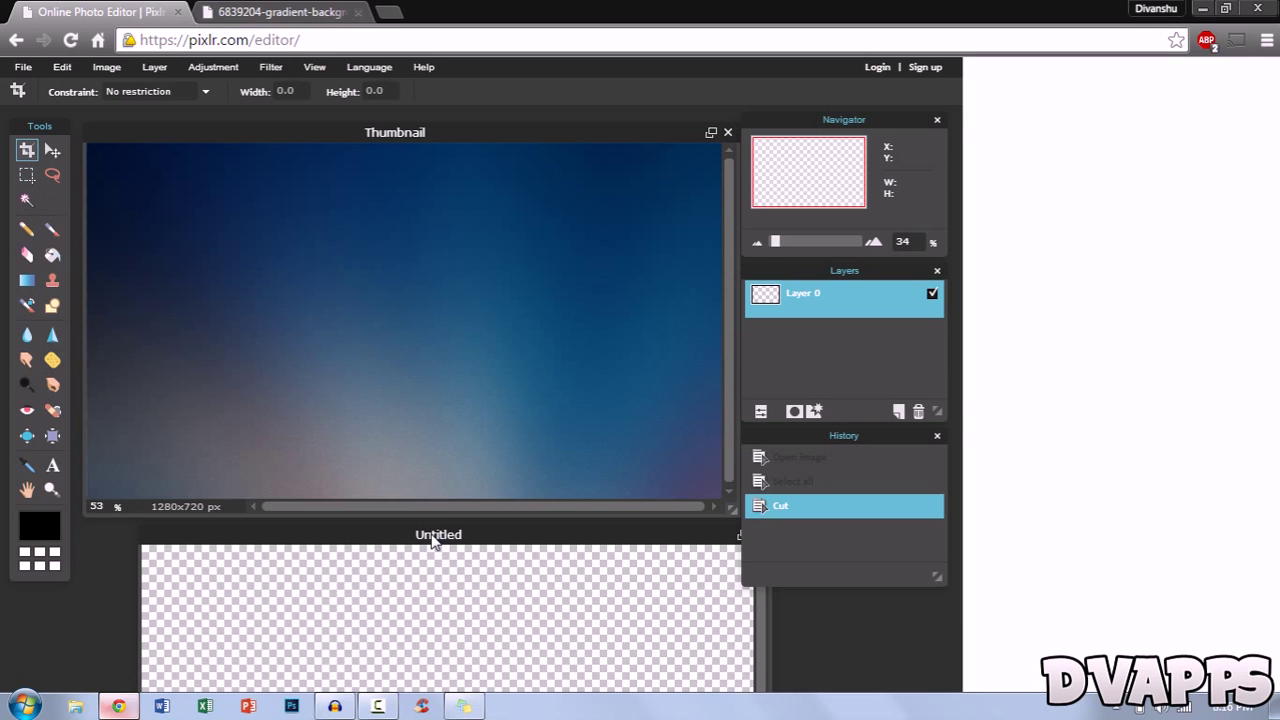
# Close the emptied Untitled gradient document without saving
pyautogui.moveTo(434, 534); pyautogui.dragTo(447, 211)
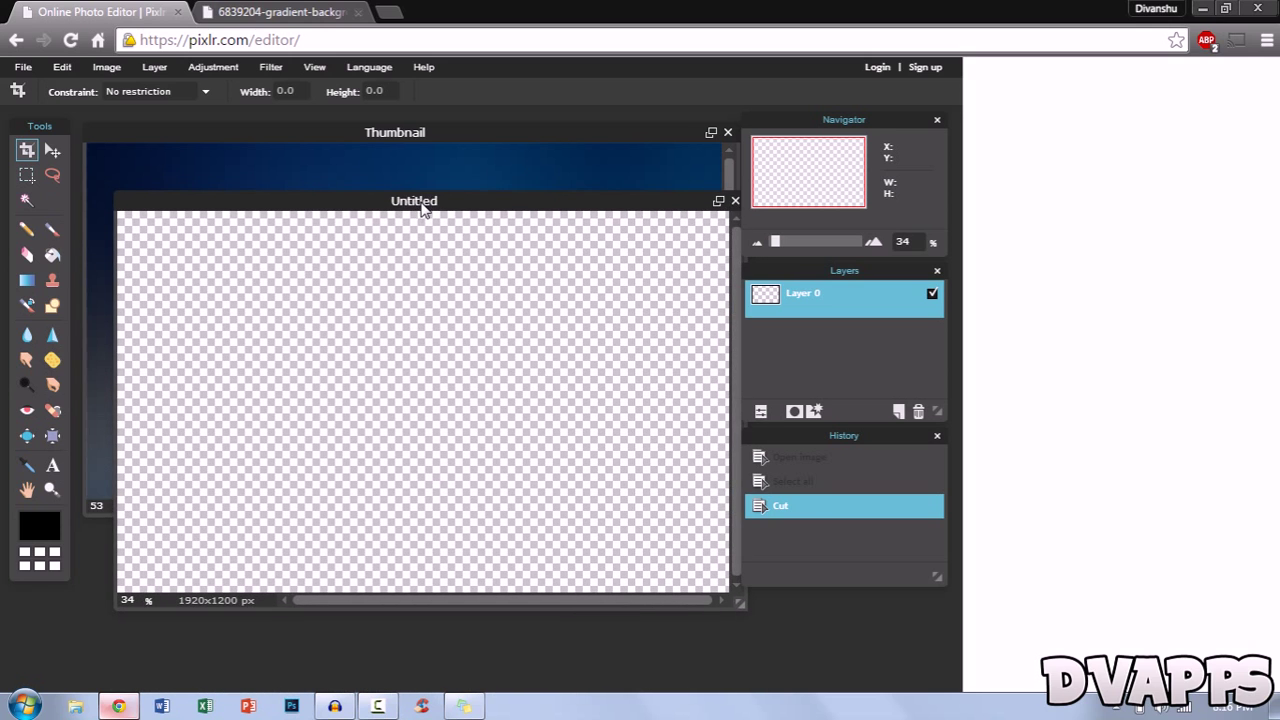
pyautogui.click(735, 201)
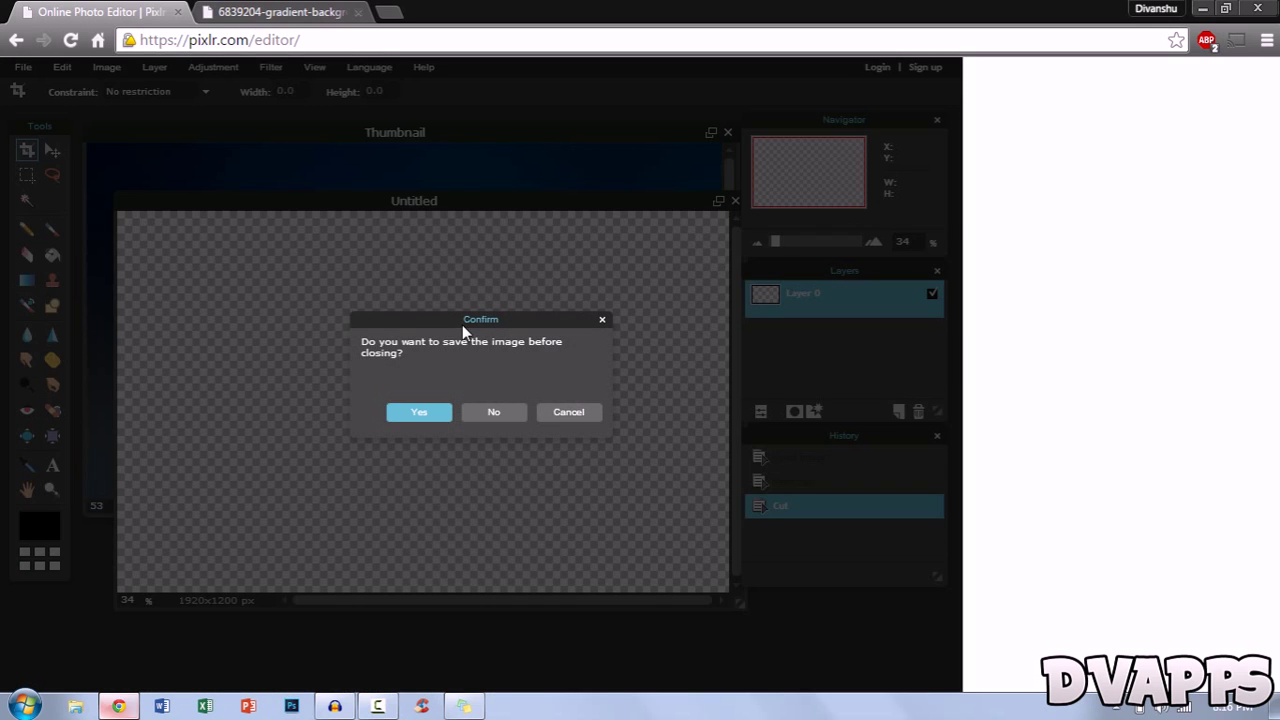
pyautogui.click(493, 412)
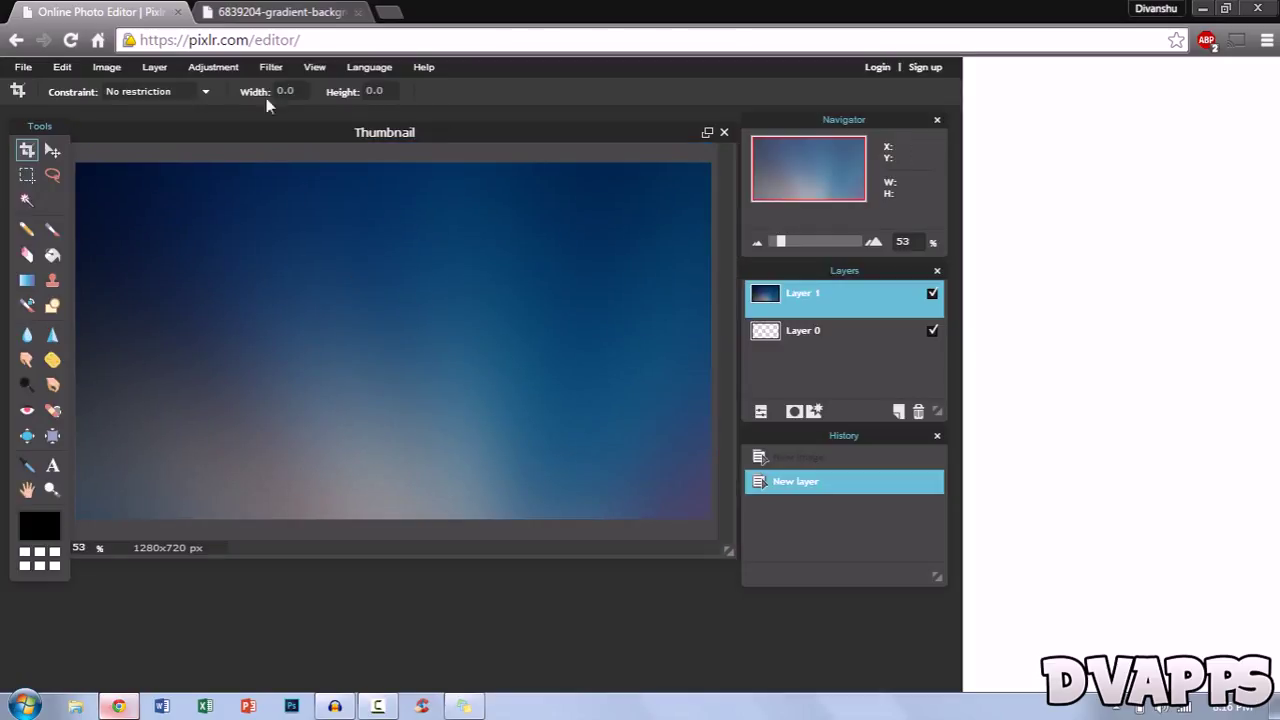
# Free-transform the gradient layer to cover the full 1280x720 canvas and apply the change
pyautogui.click(62, 68)
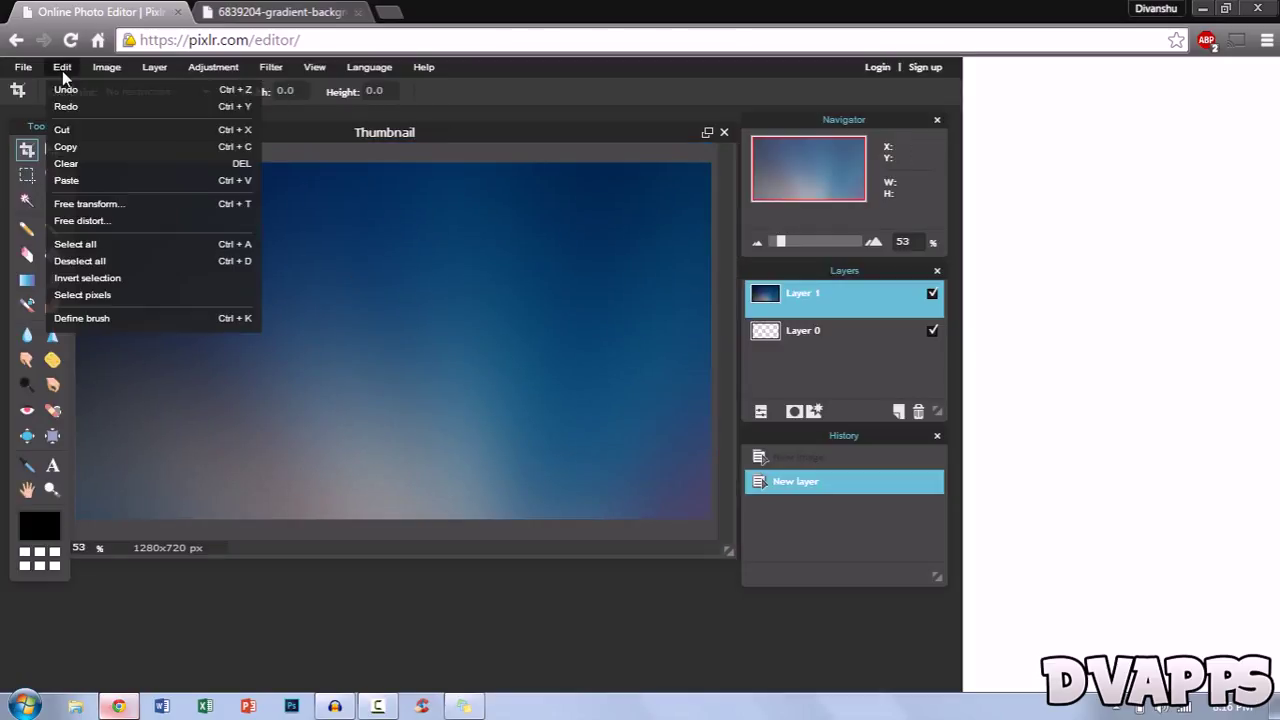
pyautogui.click(103, 205)
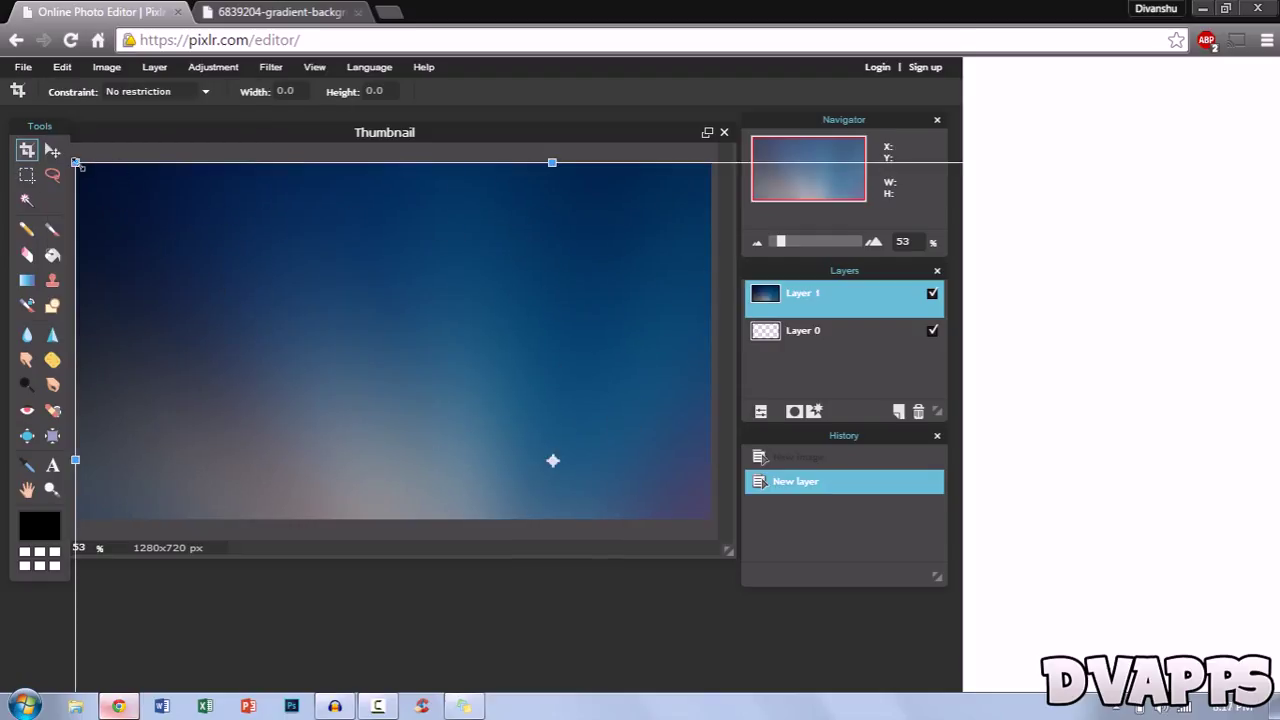
pyautogui.moveTo(75, 162); pyautogui.dragTo(443, 383)
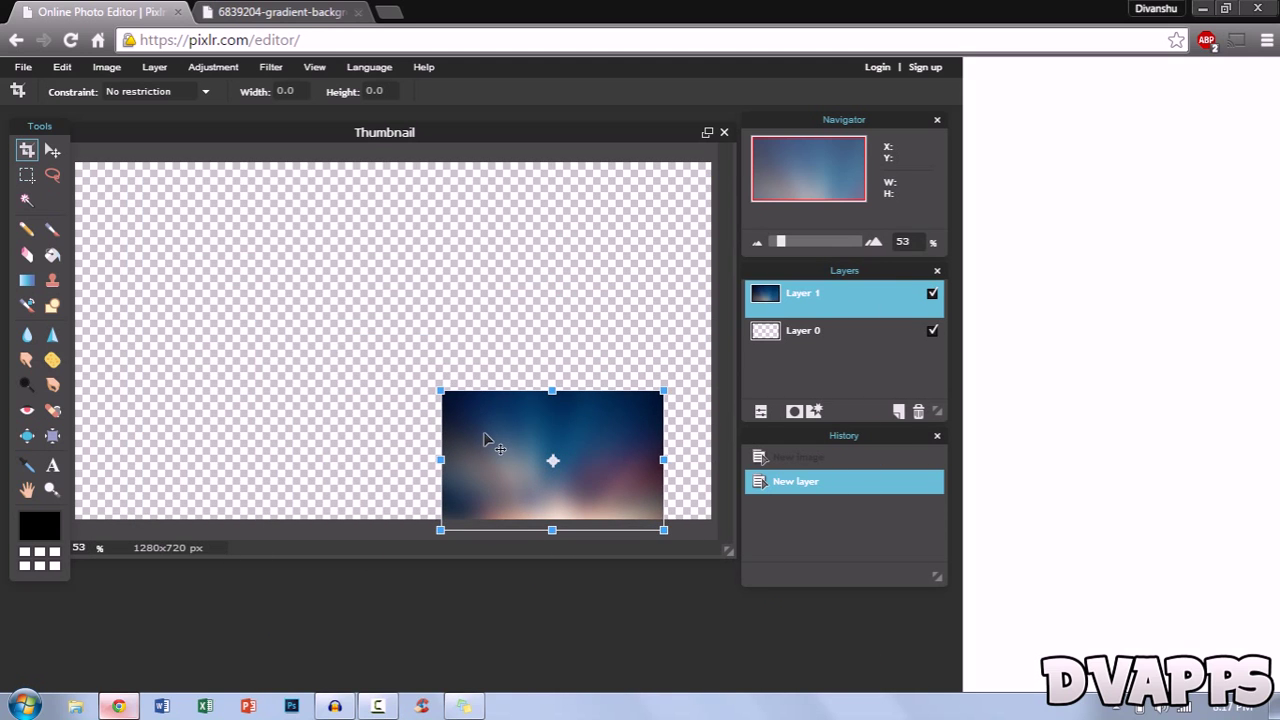
pyautogui.moveTo(485, 438); pyautogui.dragTo(118, 207)
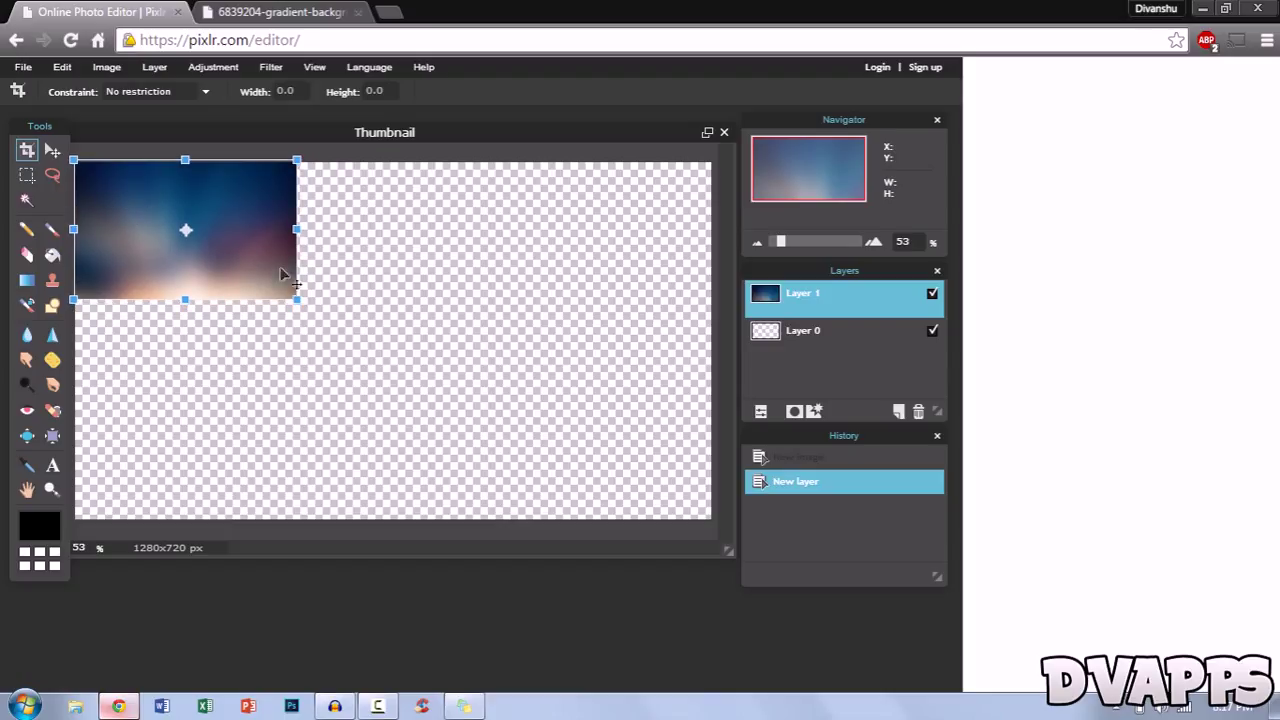
pyautogui.moveTo(289, 302); pyautogui.dragTo(722, 525)
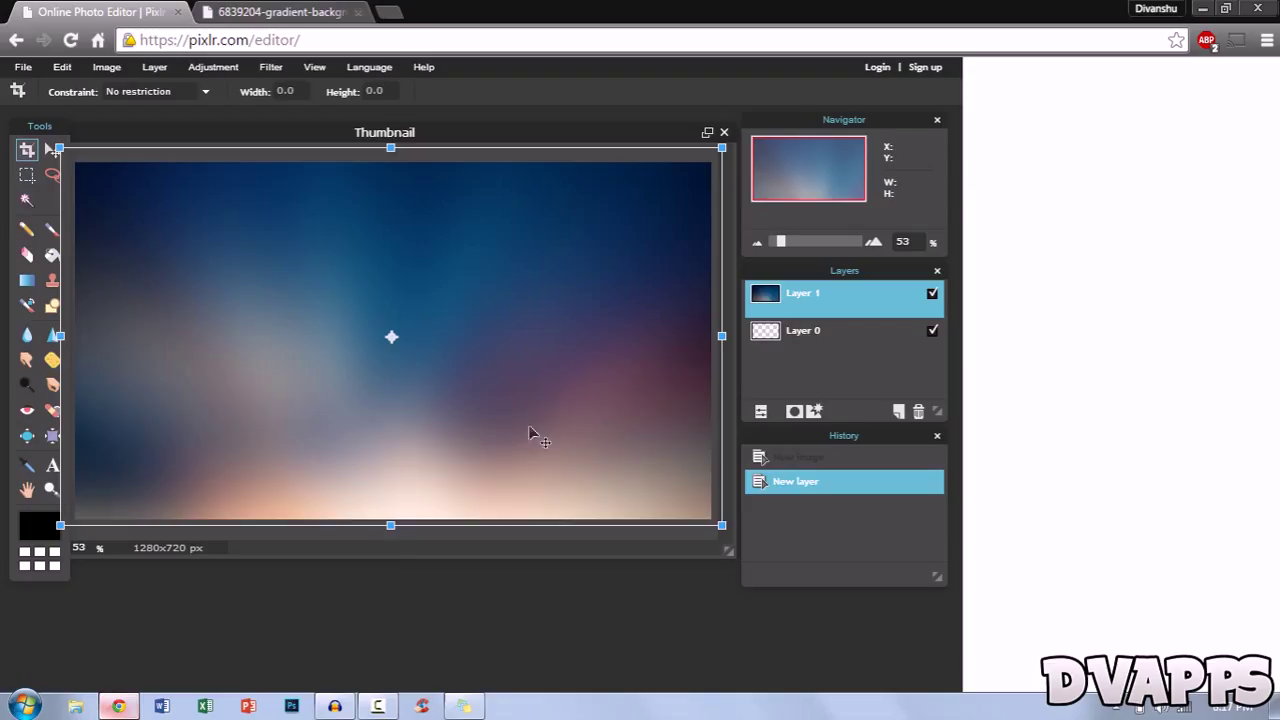
pyautogui.click(392, 594)
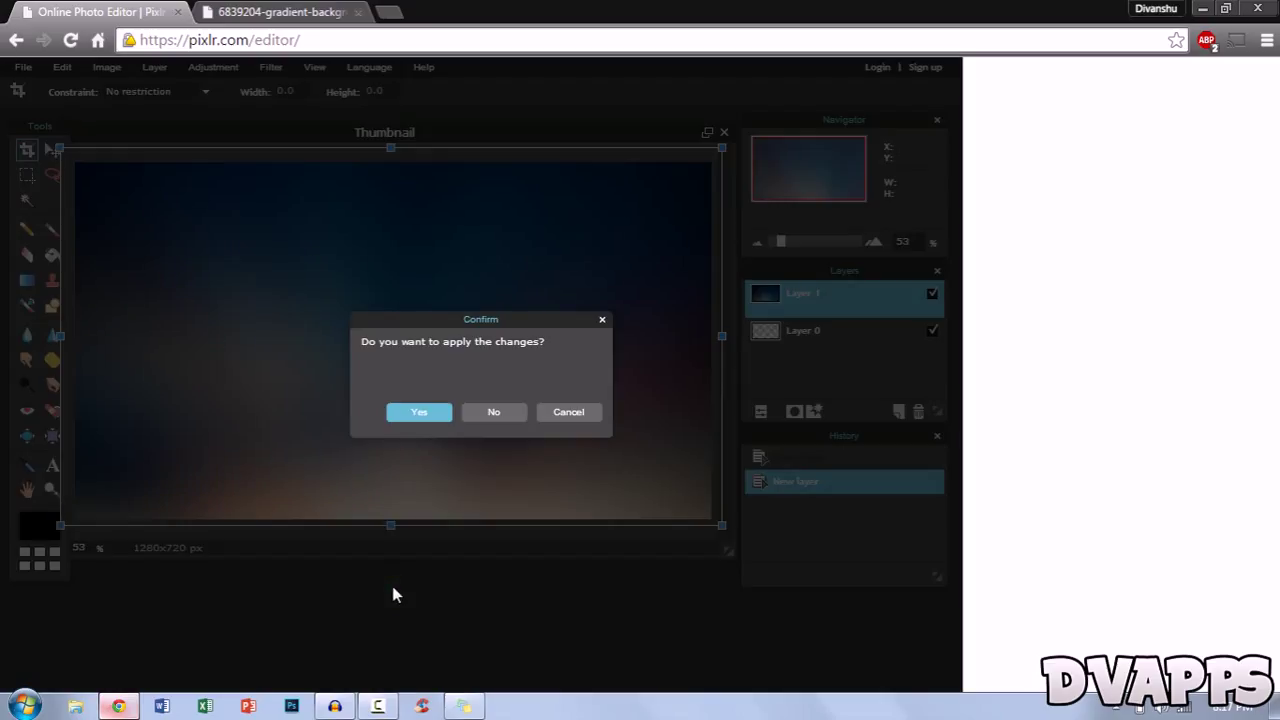
pyautogui.click(414, 410)
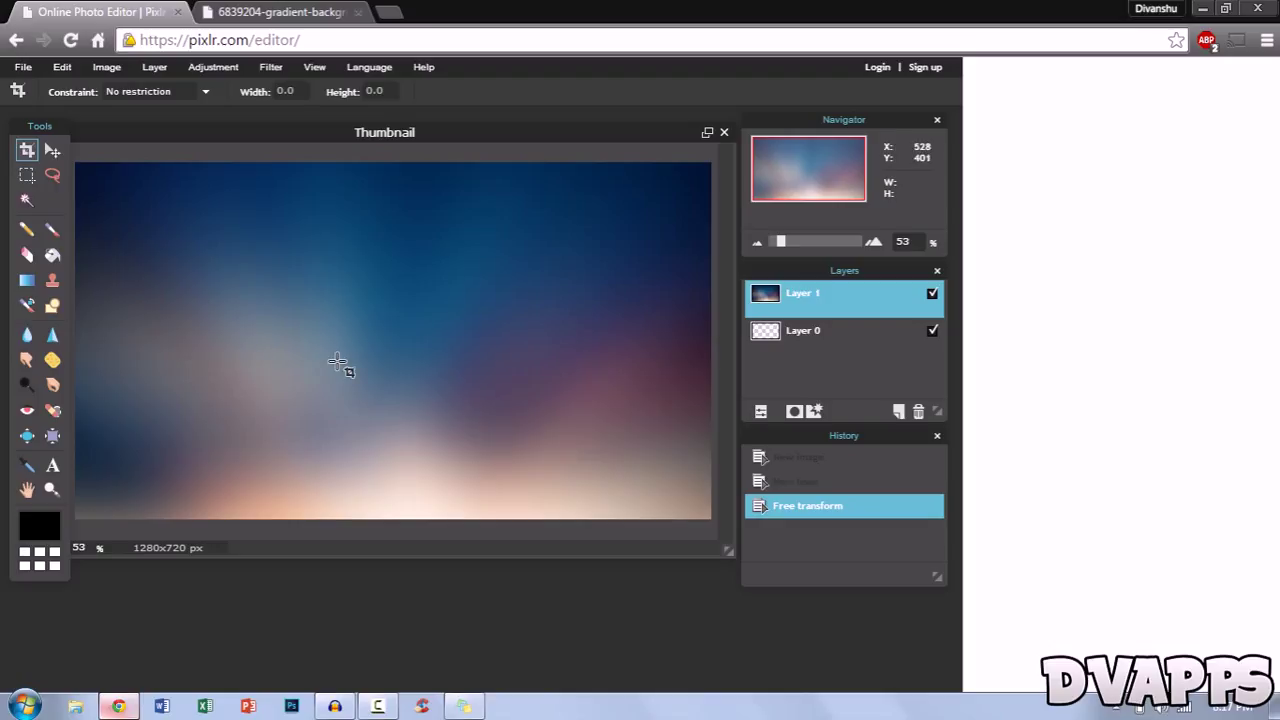
# Select the Type tool
pyautogui.click(53, 468)
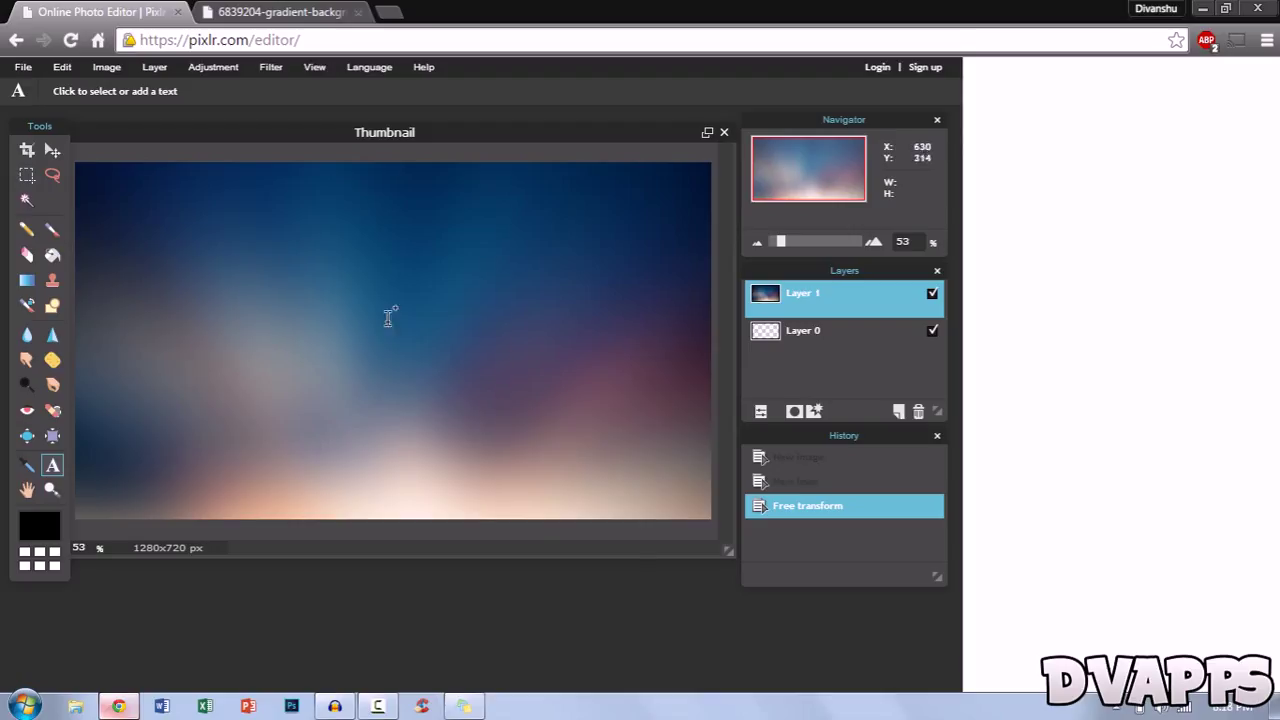
# Add the text 'How To Upload To YouTube Faster' in NFS font at size 80, moved left
pyautogui.click(401, 266)
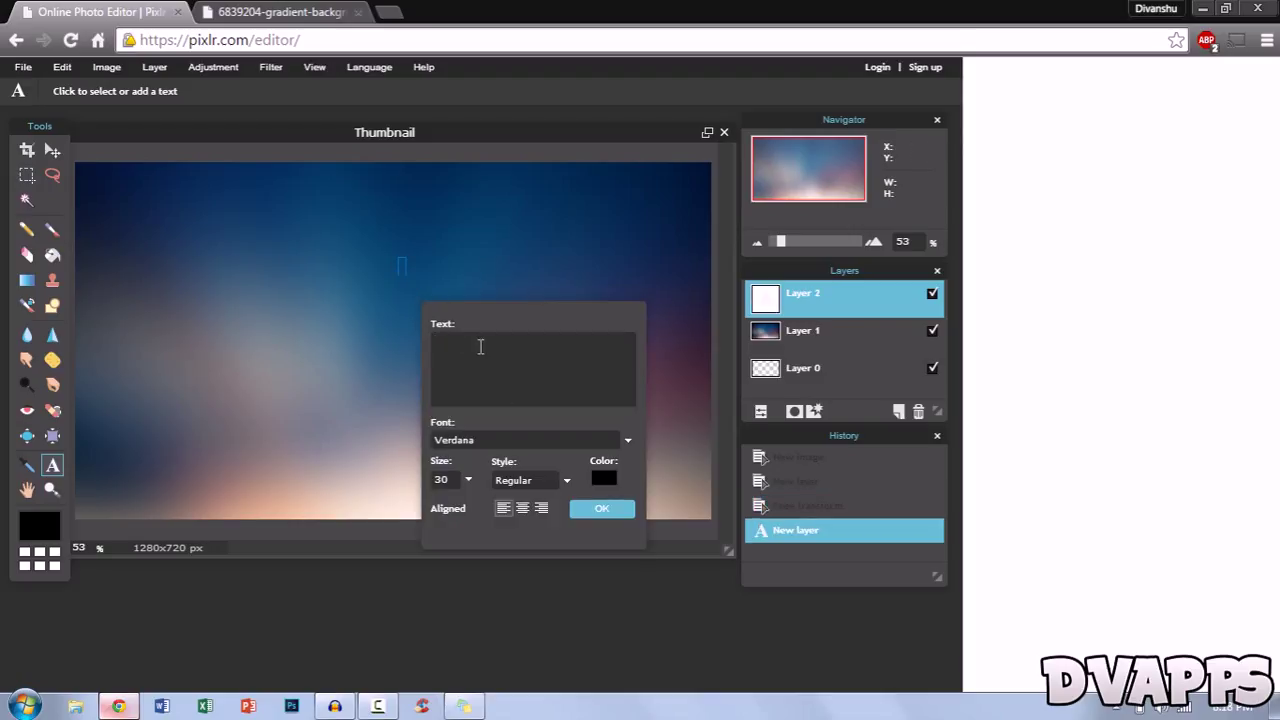
pyautogui.click(490, 442)
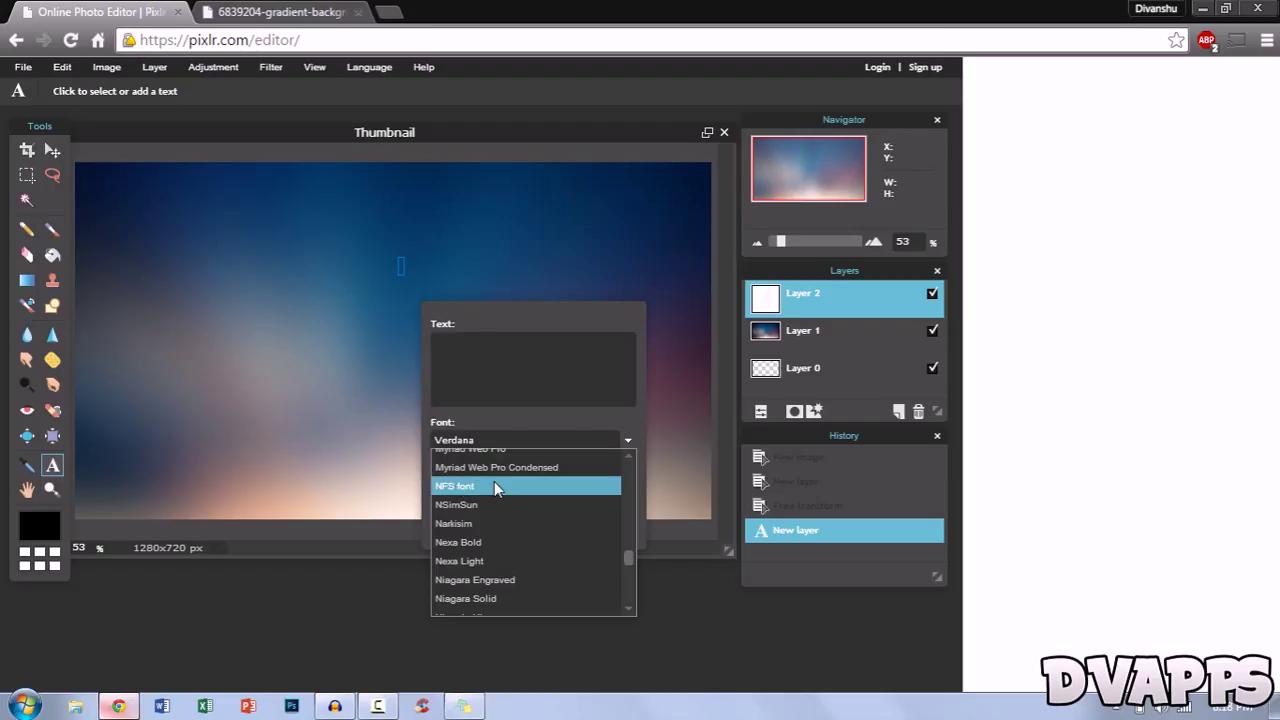
pyautogui.click(494, 487)
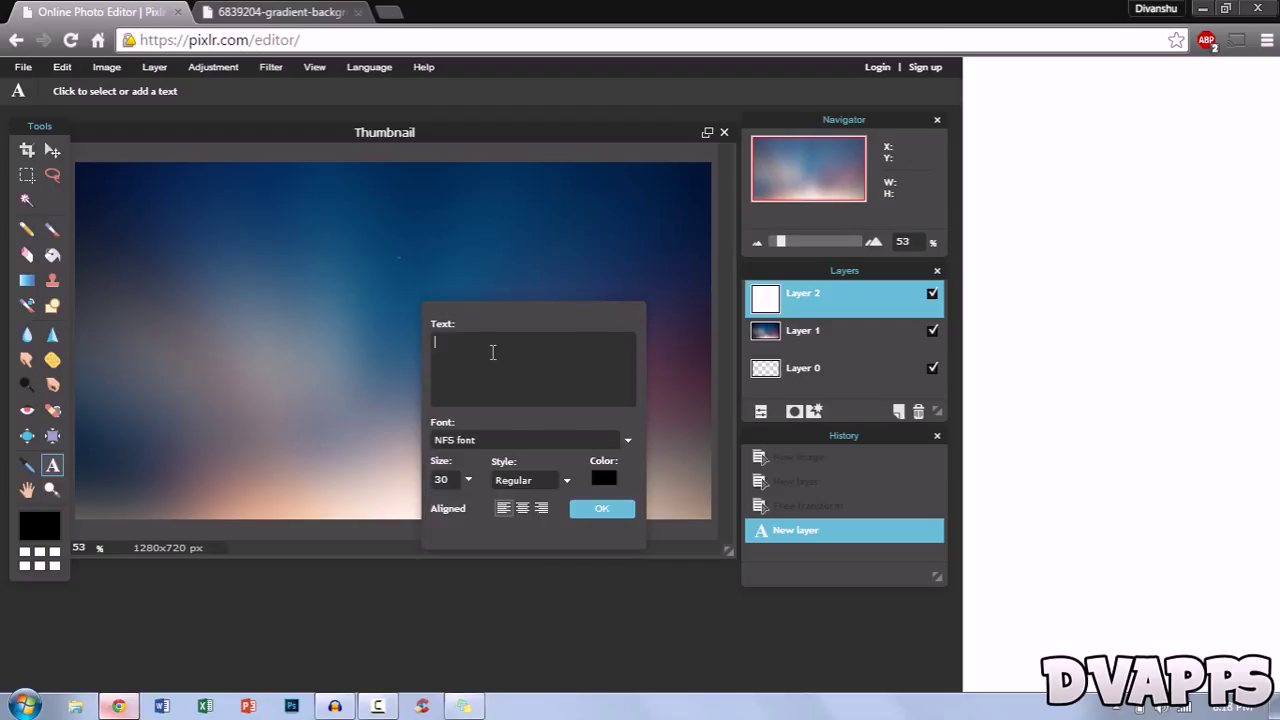
pyautogui.write('How To ')
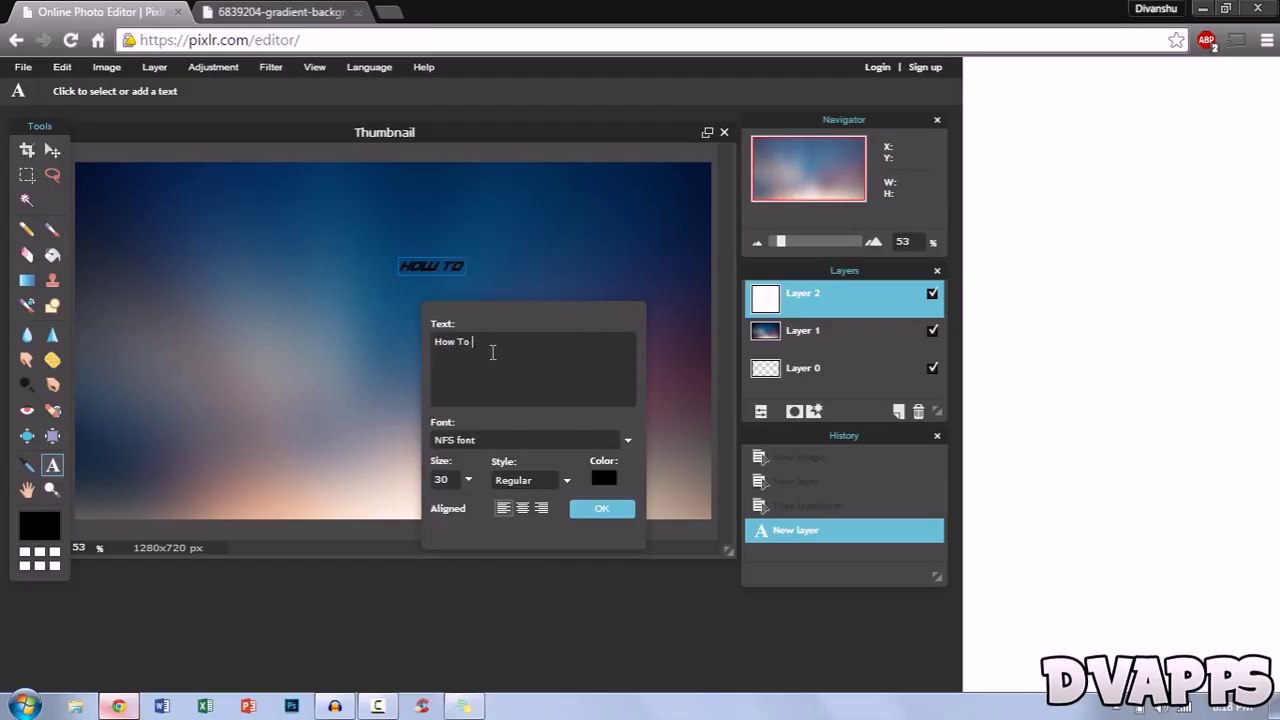
pyautogui.write('Upload To')
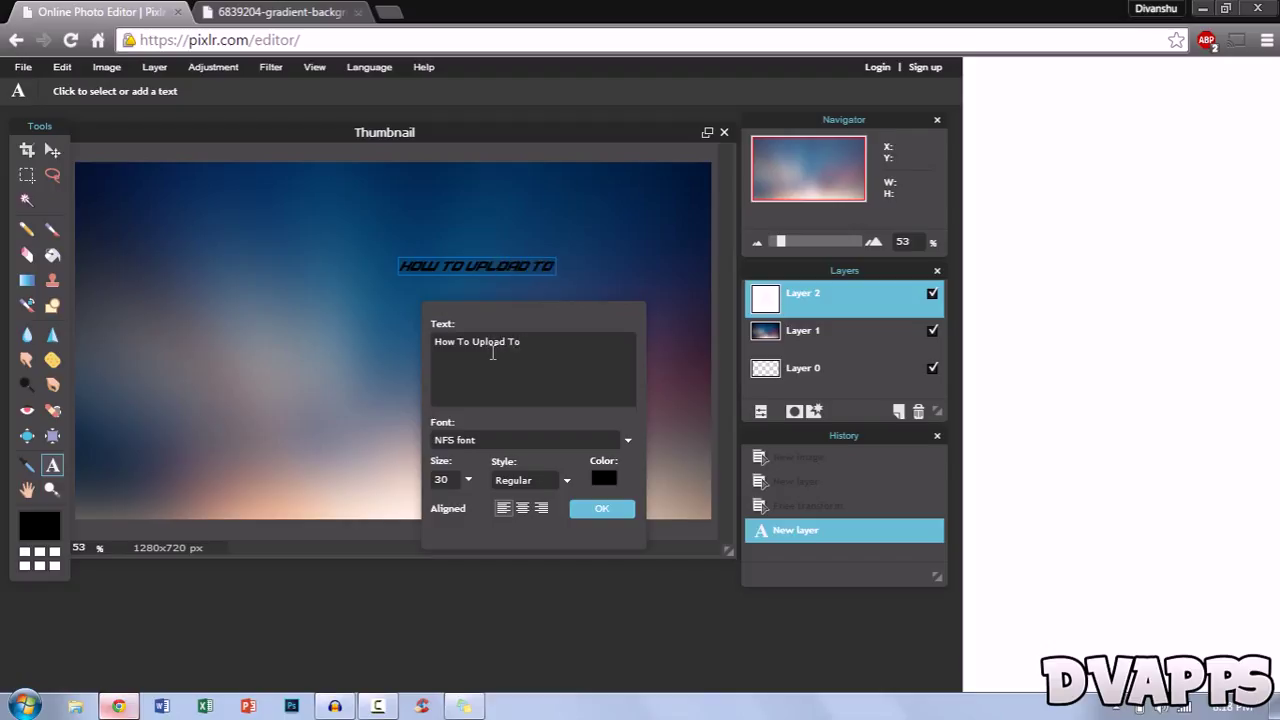
pyautogui.write(' YouTube')
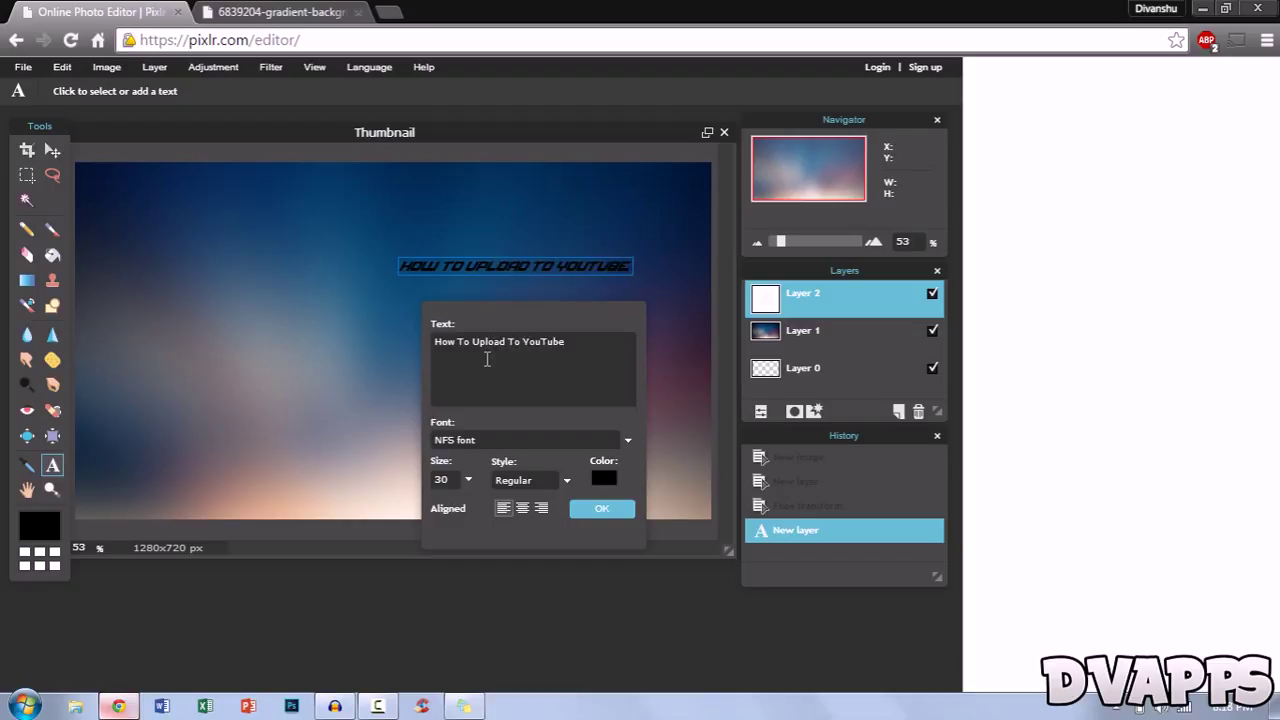
pyautogui.write(' Faster')
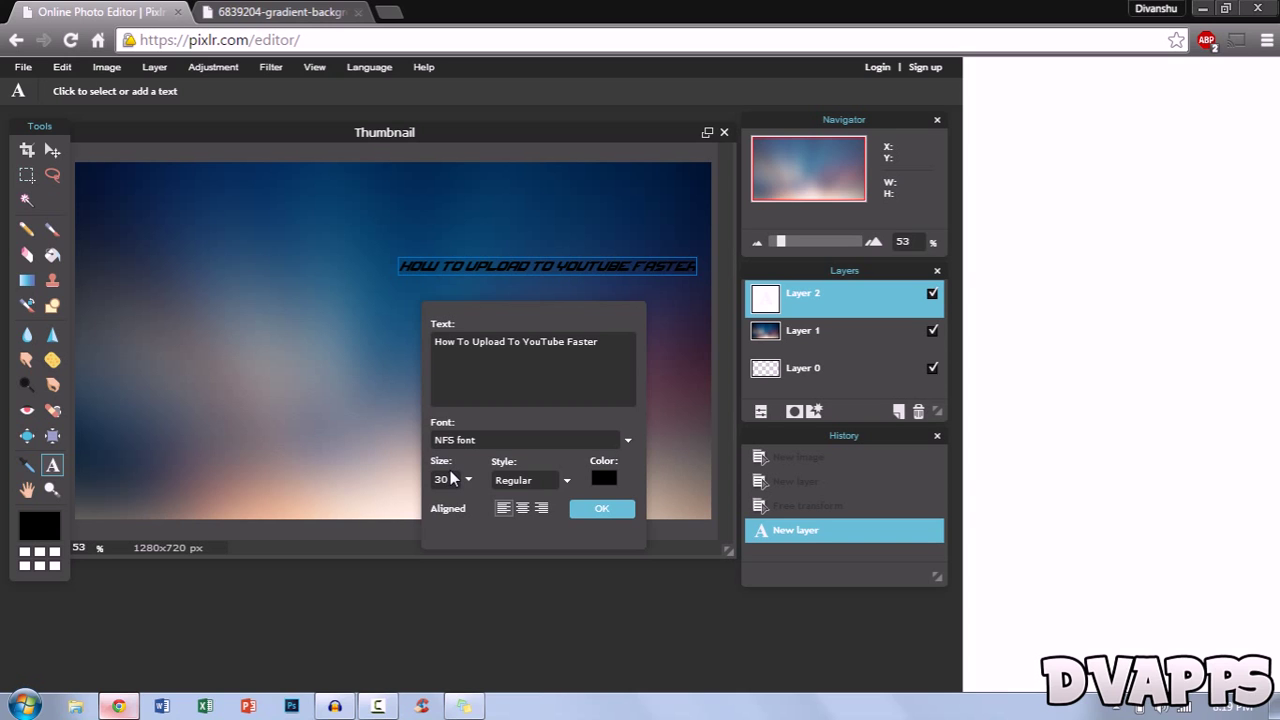
pyautogui.press('BackSpace')
pyautogui.press('BackSpace')
pyautogui.write('80')
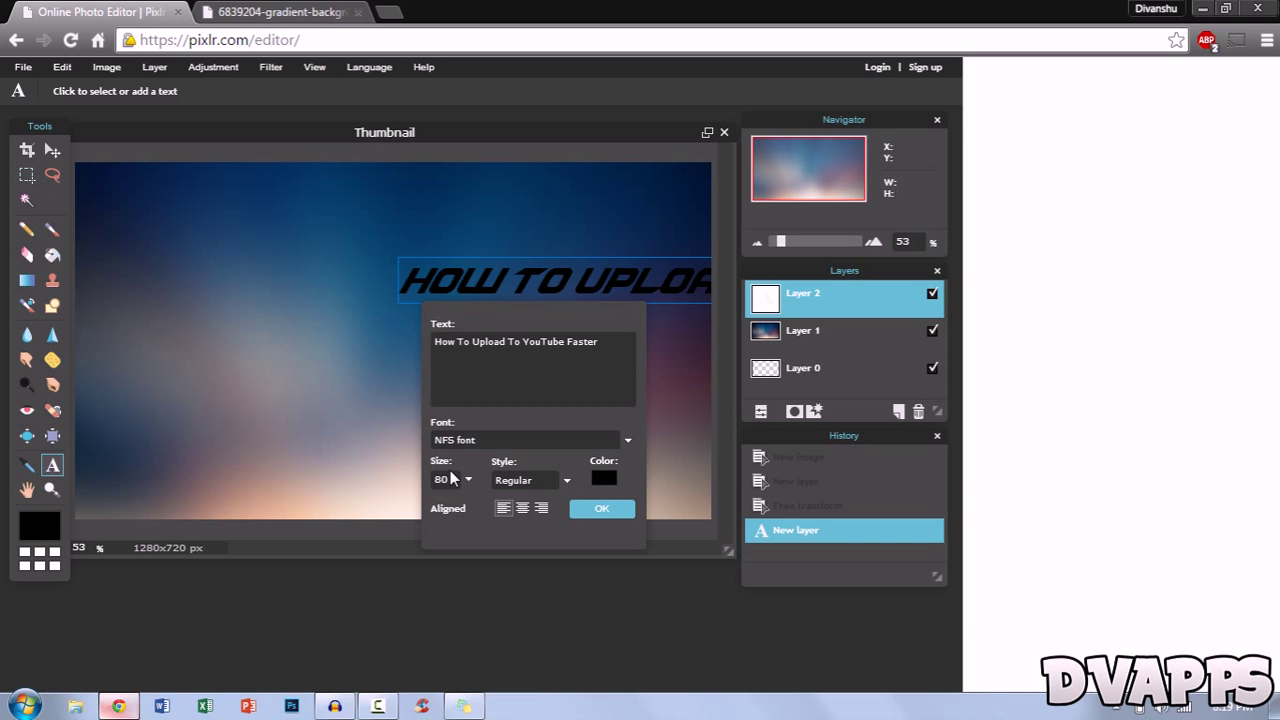
pyautogui.moveTo(382, 298); pyautogui.dragTo(74, 272)
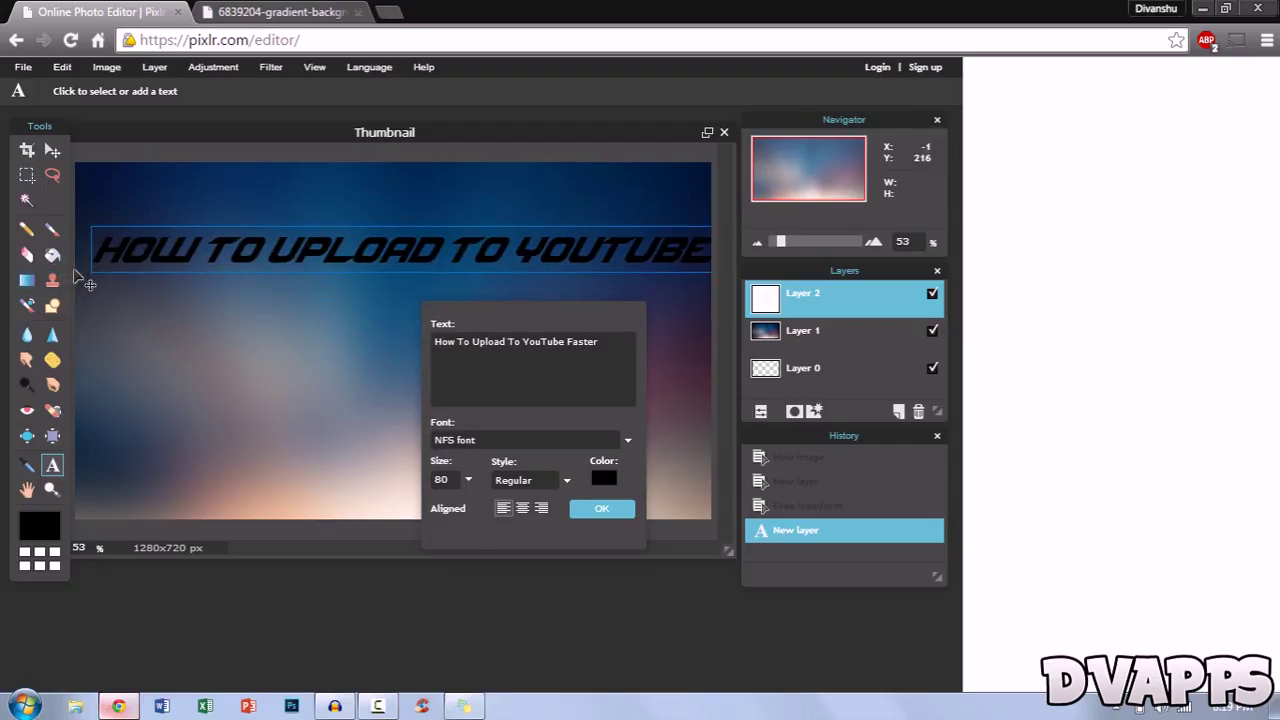
# Break the title before 'YouTube' with a blank line between, and set the size to 110
pyautogui.doubleClick(427, 483)
pyautogui.write('60')
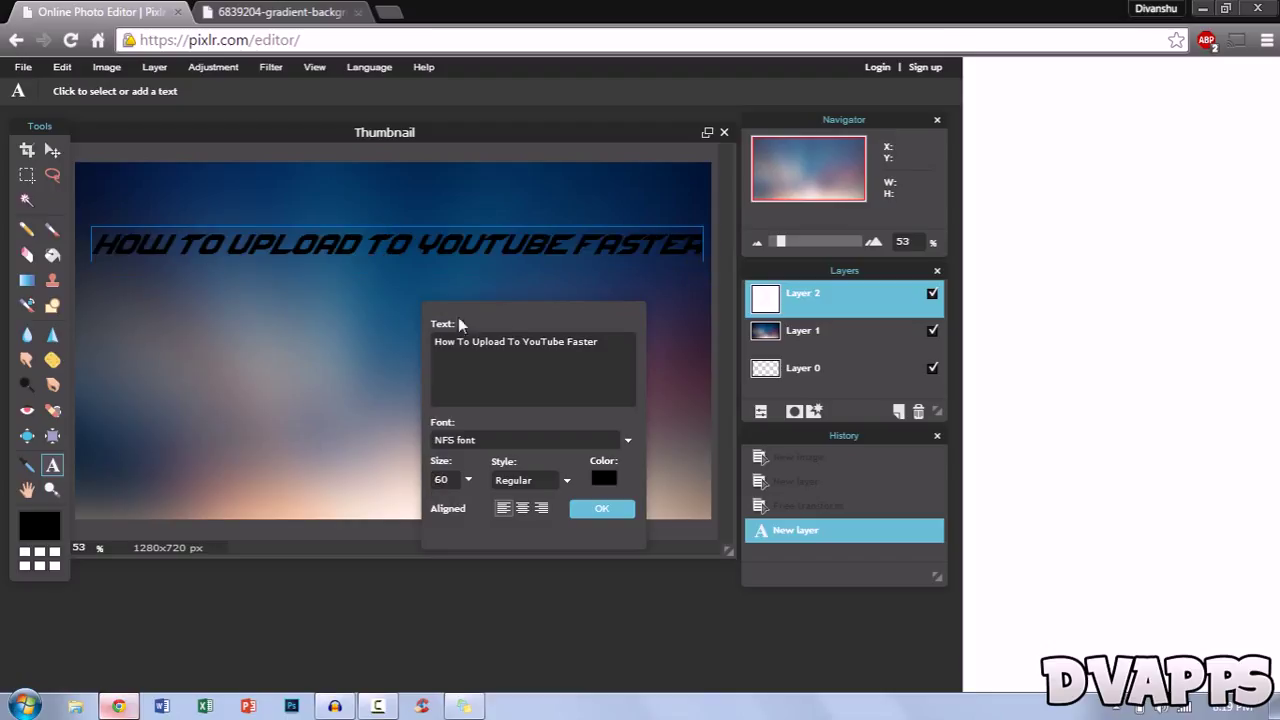
pyautogui.click(524, 342)
pyautogui.press('Return')
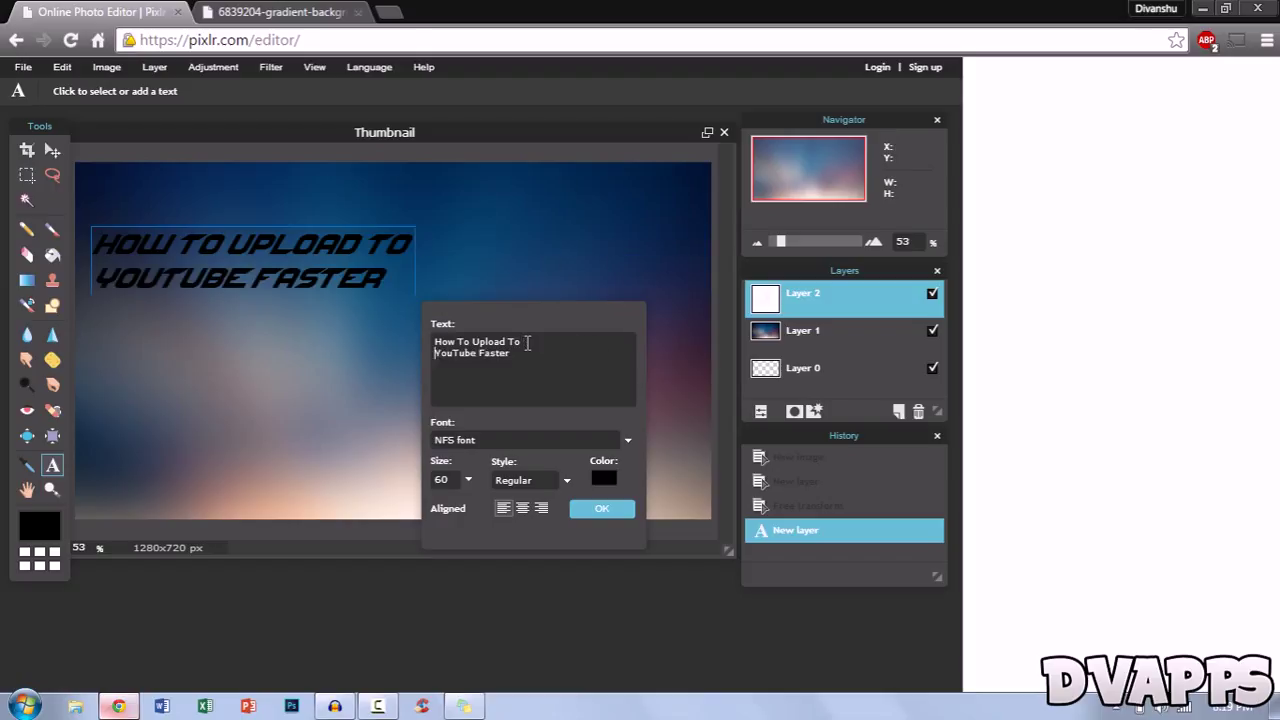
pyautogui.press('Return')
pyautogui.hotkey('ctrl', 'a')
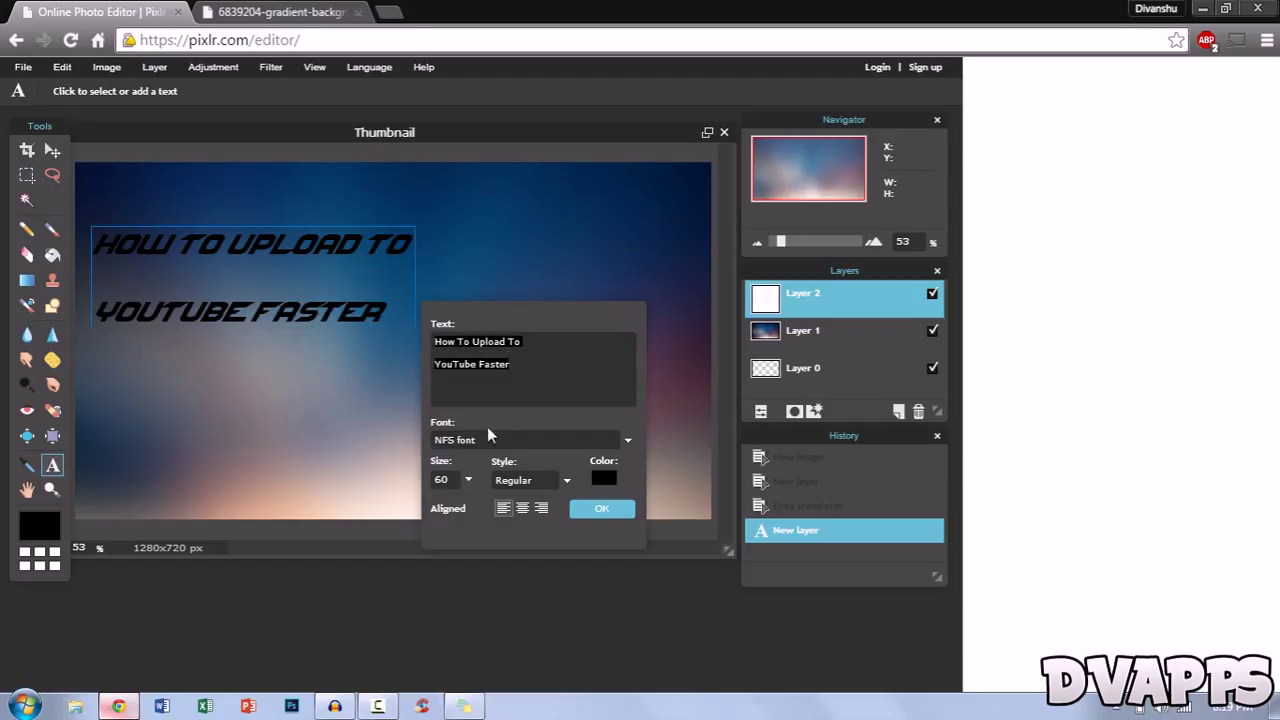
pyautogui.click(441, 482)
pyautogui.press('BackSpace')
pyautogui.write('8')
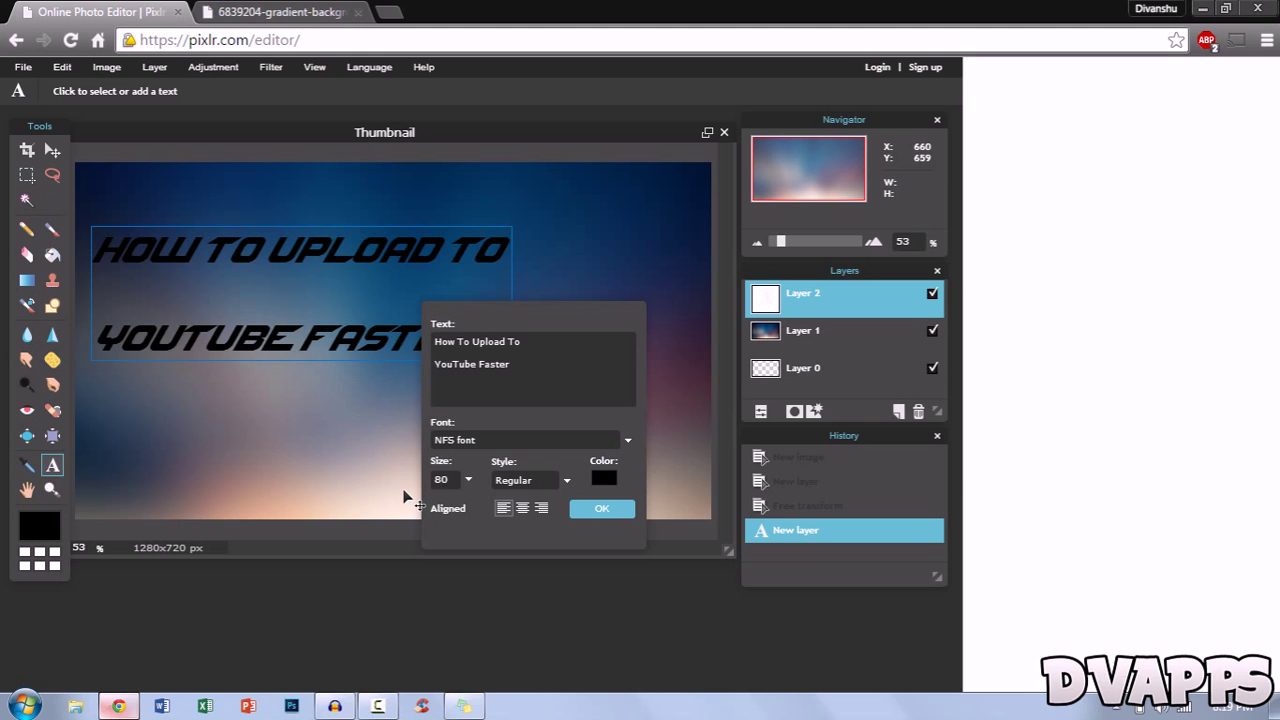
pyautogui.press('BackSpace')
pyautogui.write('11')
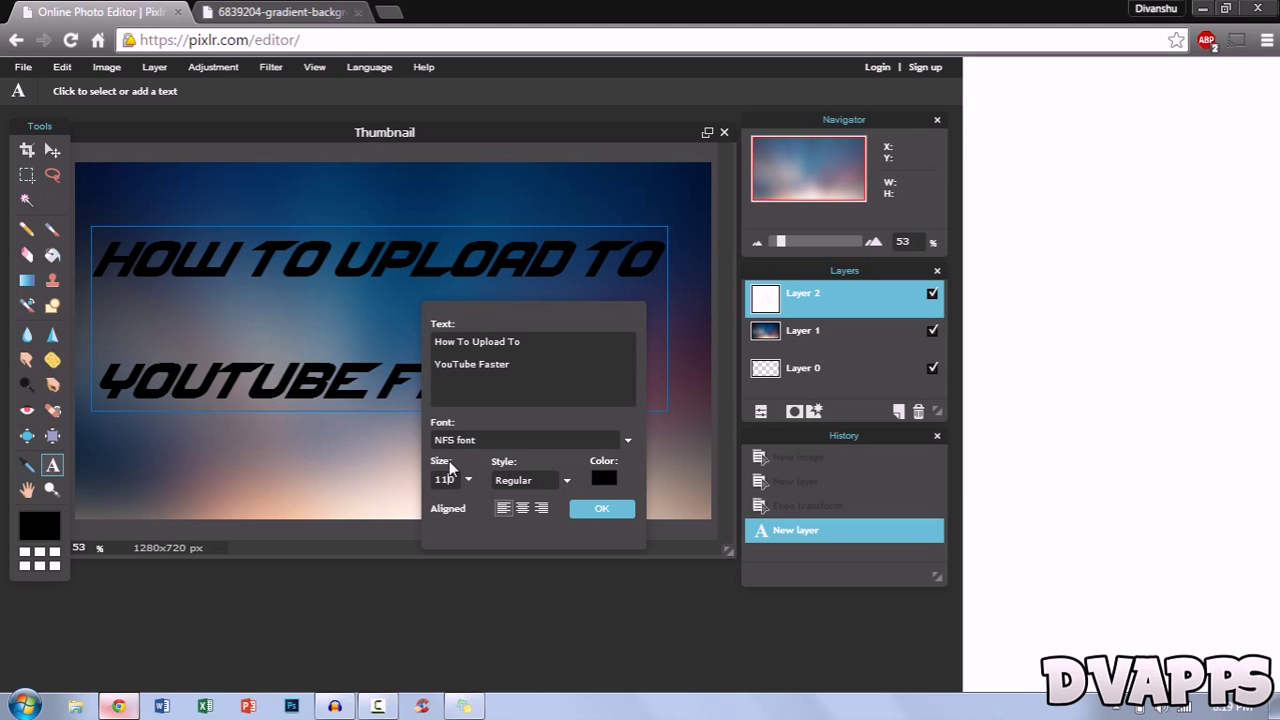
# Colour the title white (ffffff) and commit it as its own text layer
pyautogui.click(604, 480)
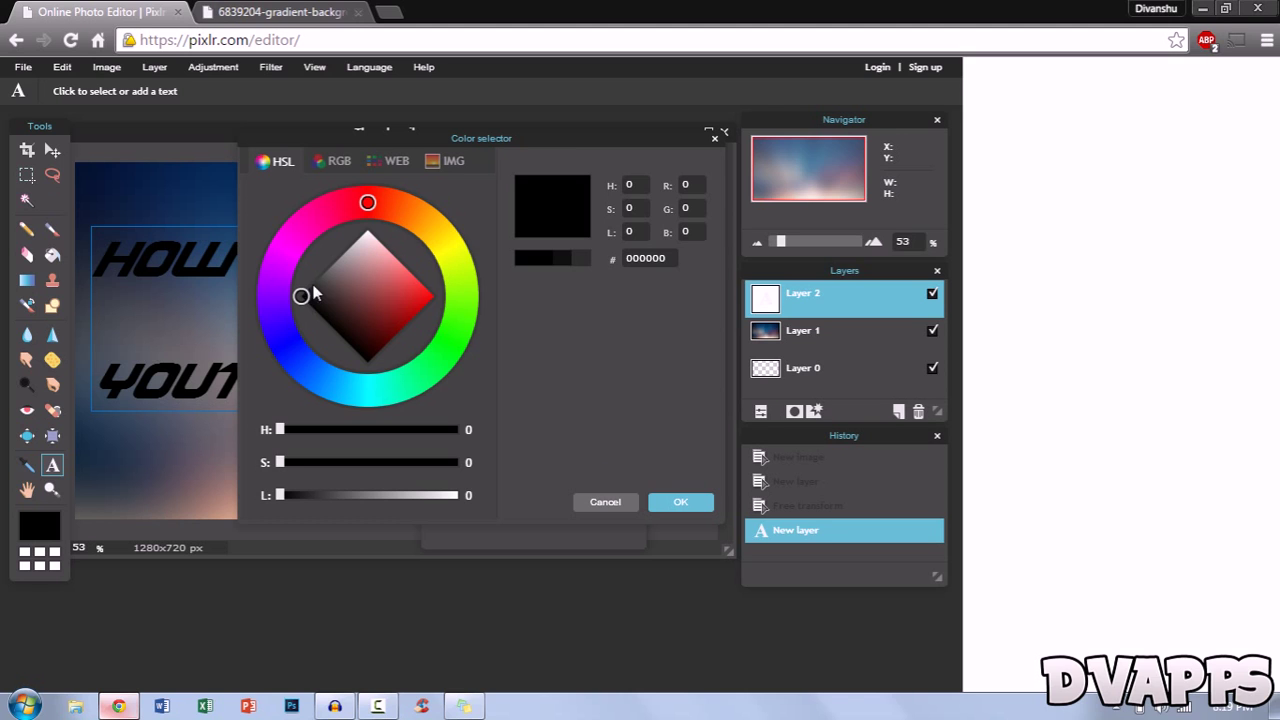
pyautogui.moveTo(301, 295); pyautogui.dragTo(382, 189)
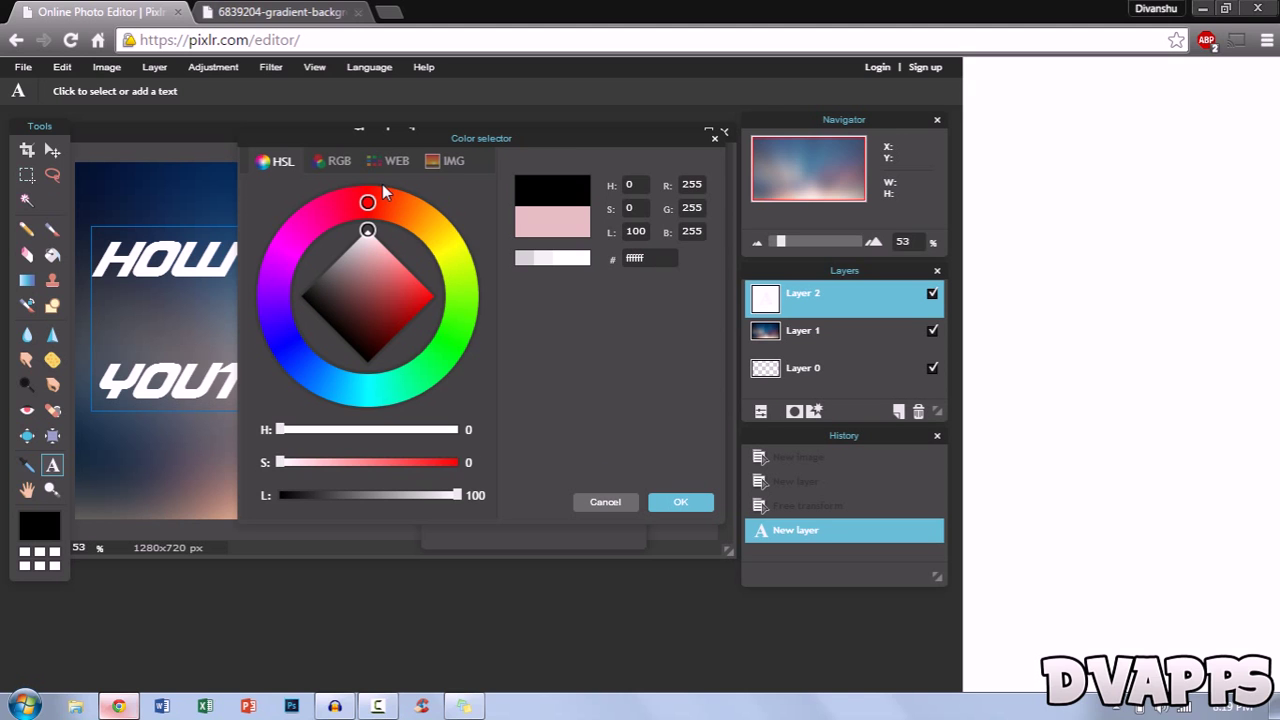
pyautogui.click(676, 502)
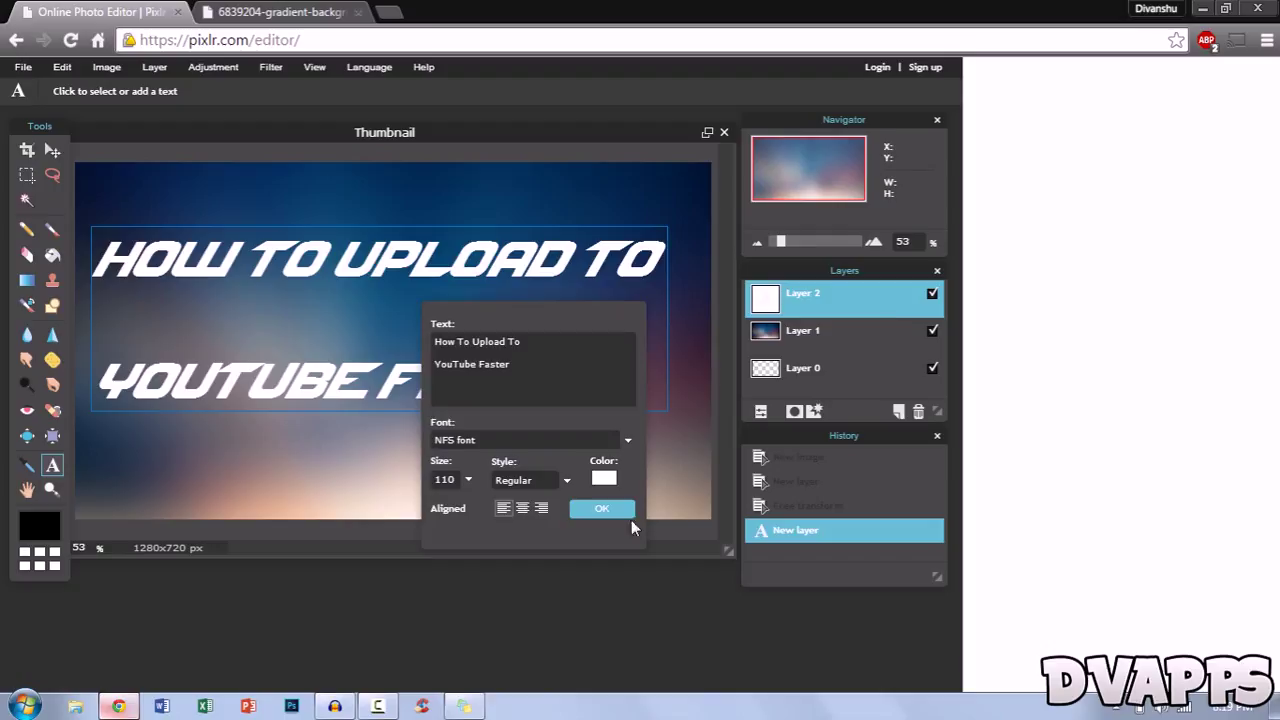
pyautogui.click(603, 509)
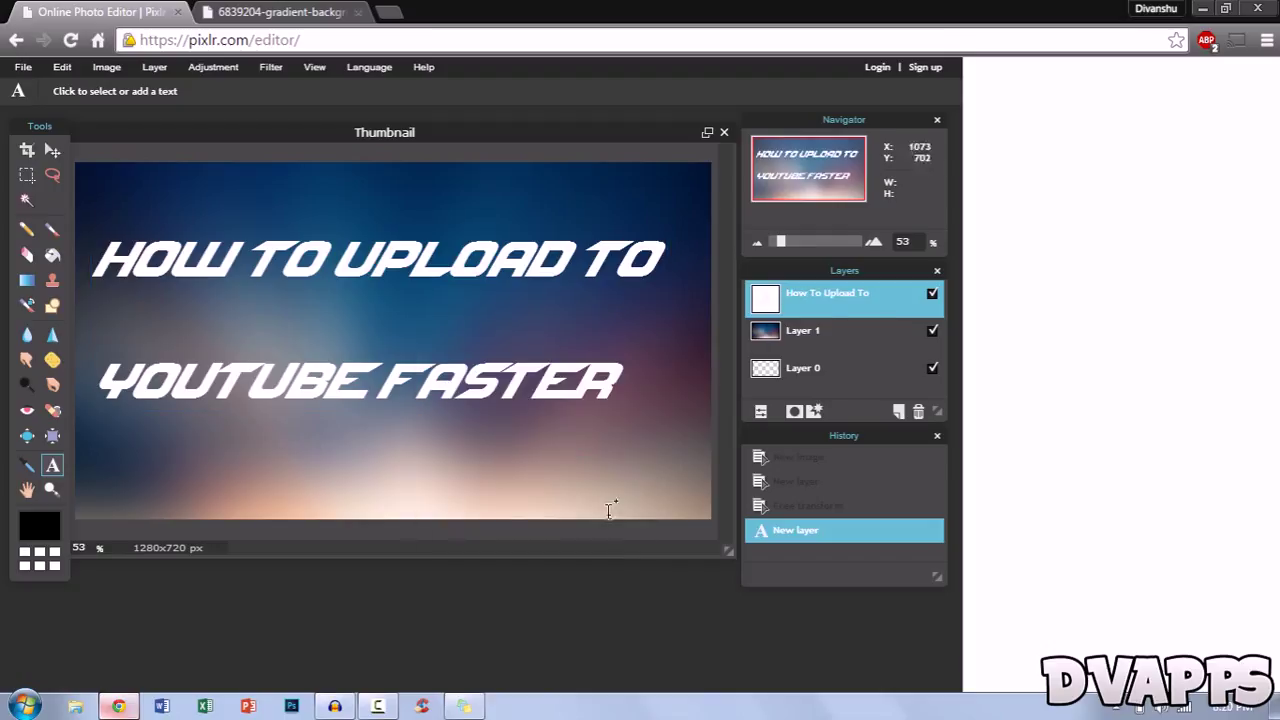
# Add a drop shadow to the title text with opacity 100 and distance 0
pyautogui.rightClick(818, 300)
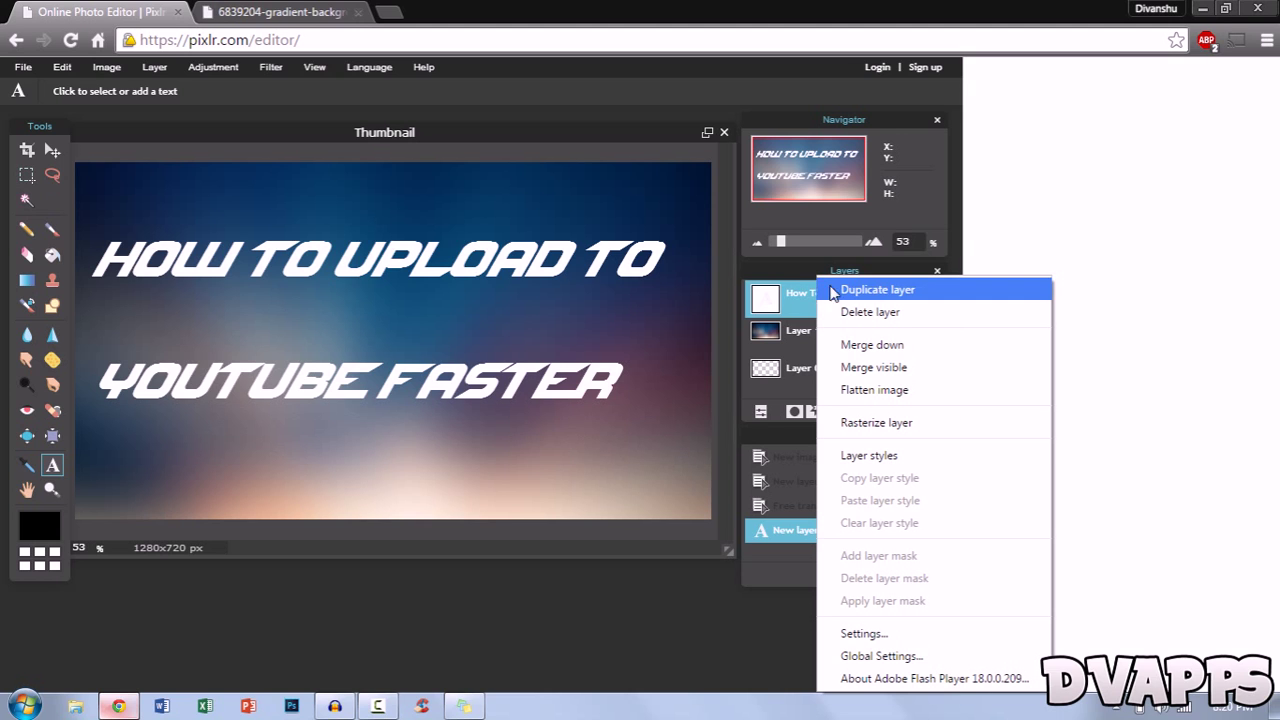
pyautogui.click(898, 457)
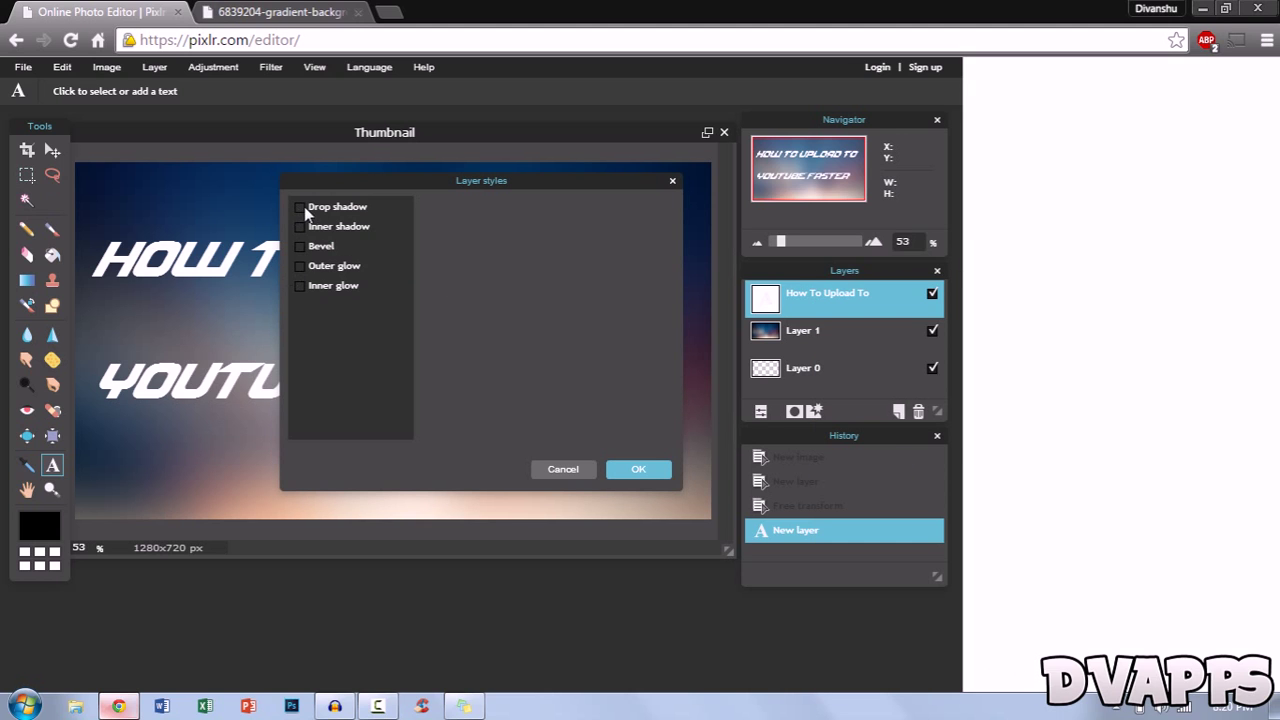
pyautogui.moveTo(636, 176); pyautogui.dragTo(596, 150)
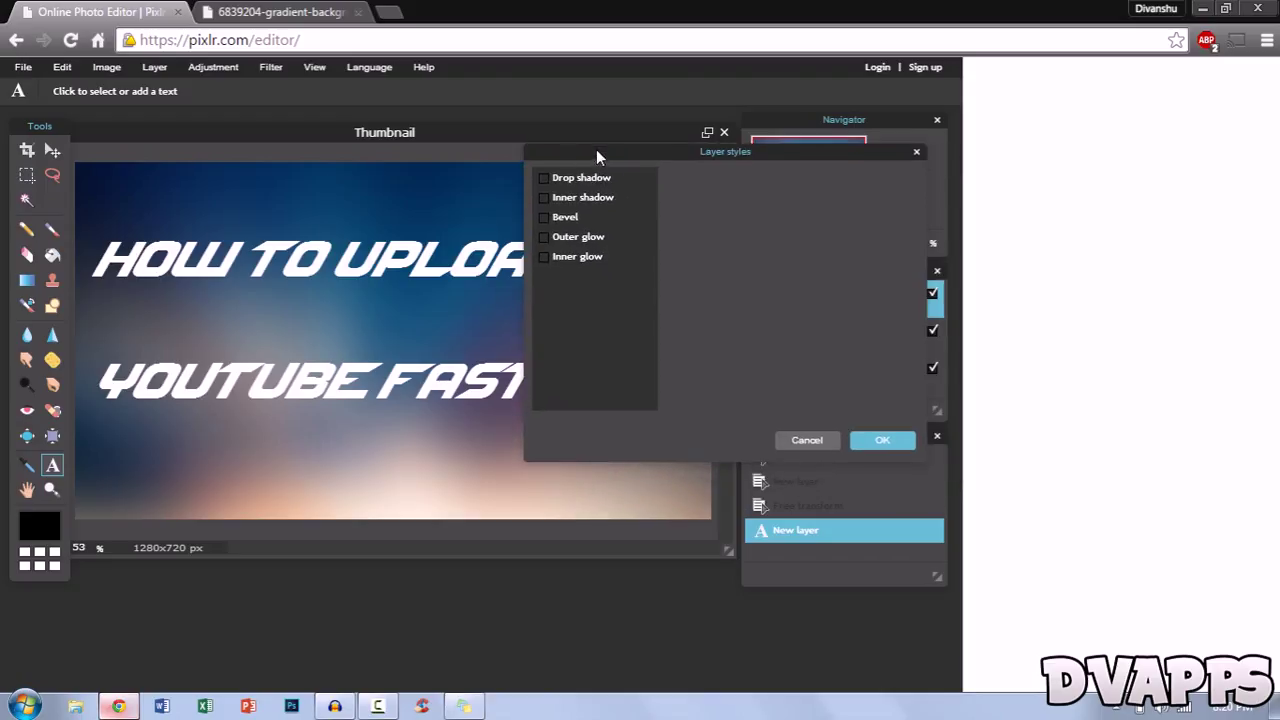
pyautogui.click(544, 177)
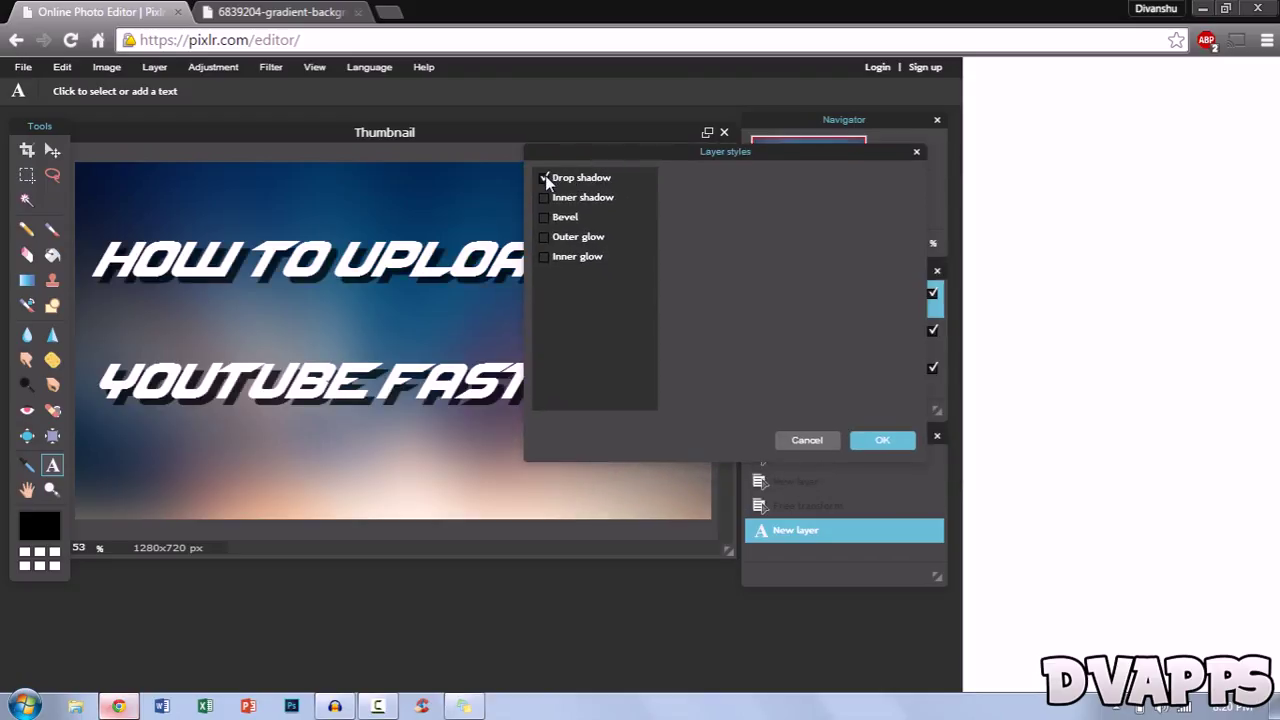
pyautogui.click(584, 180)
pyautogui.moveTo(829, 194); pyautogui.dragTo(860, 195)
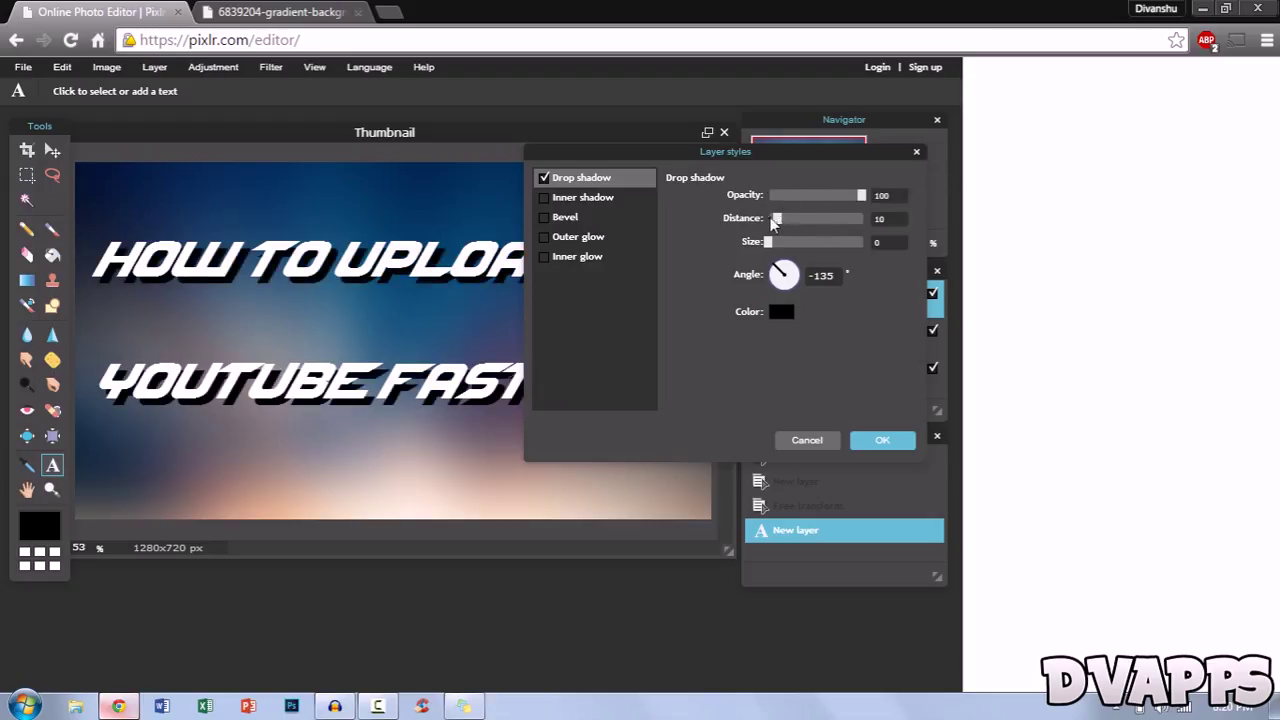
pyautogui.moveTo(777, 218); pyautogui.dragTo(790, 242)
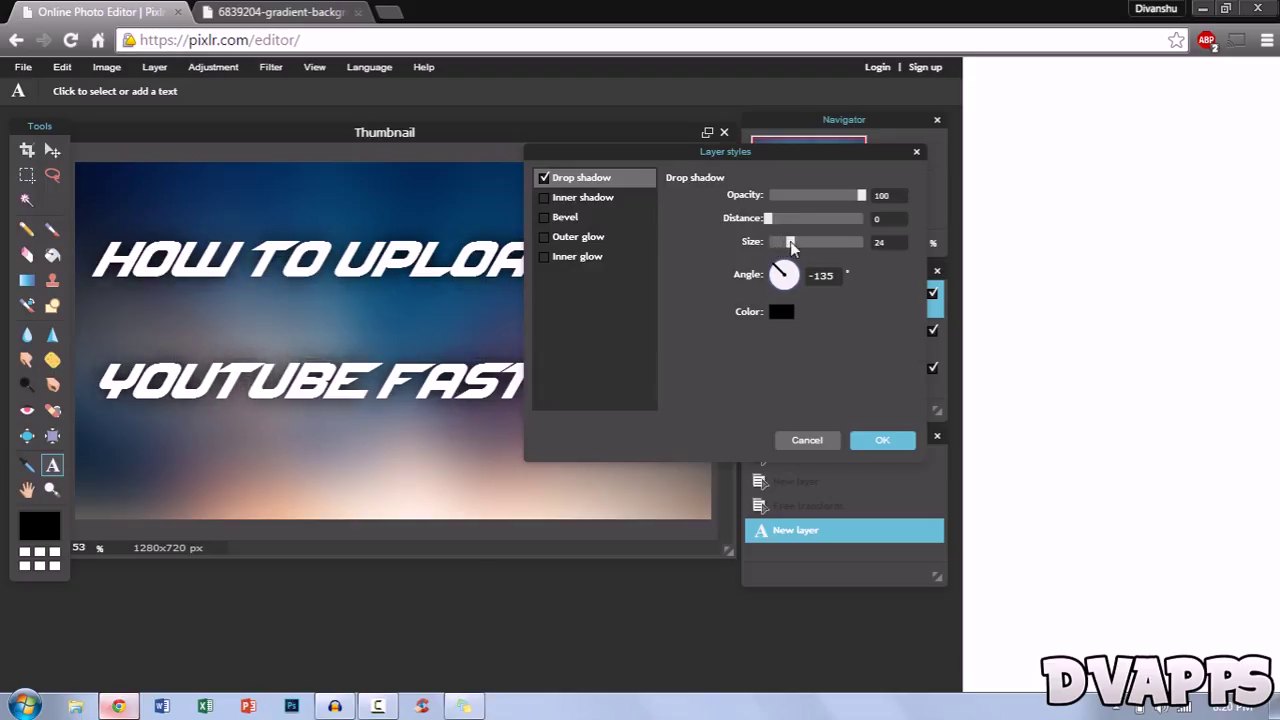
# Preview inner shadow, bevel, outer glow and inner glow on the title, turning each off again
pyautogui.click(546, 197)
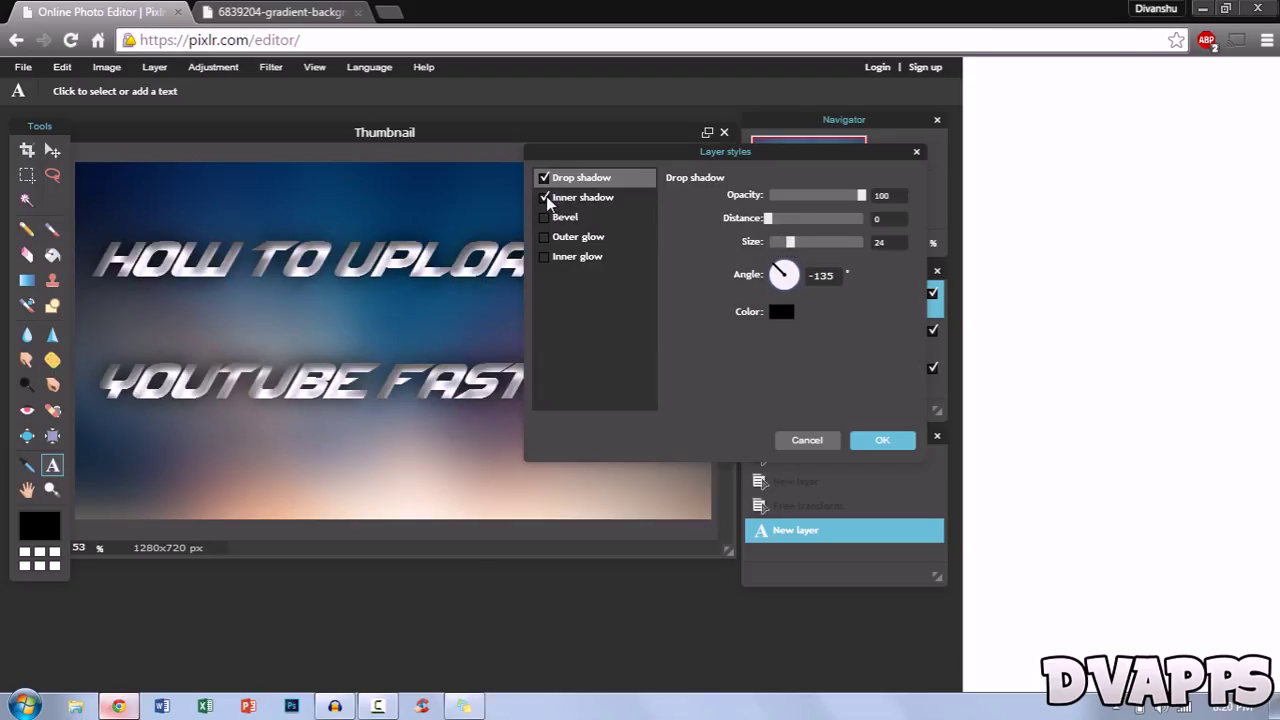
pyautogui.click(546, 197)
pyautogui.click(543, 215)
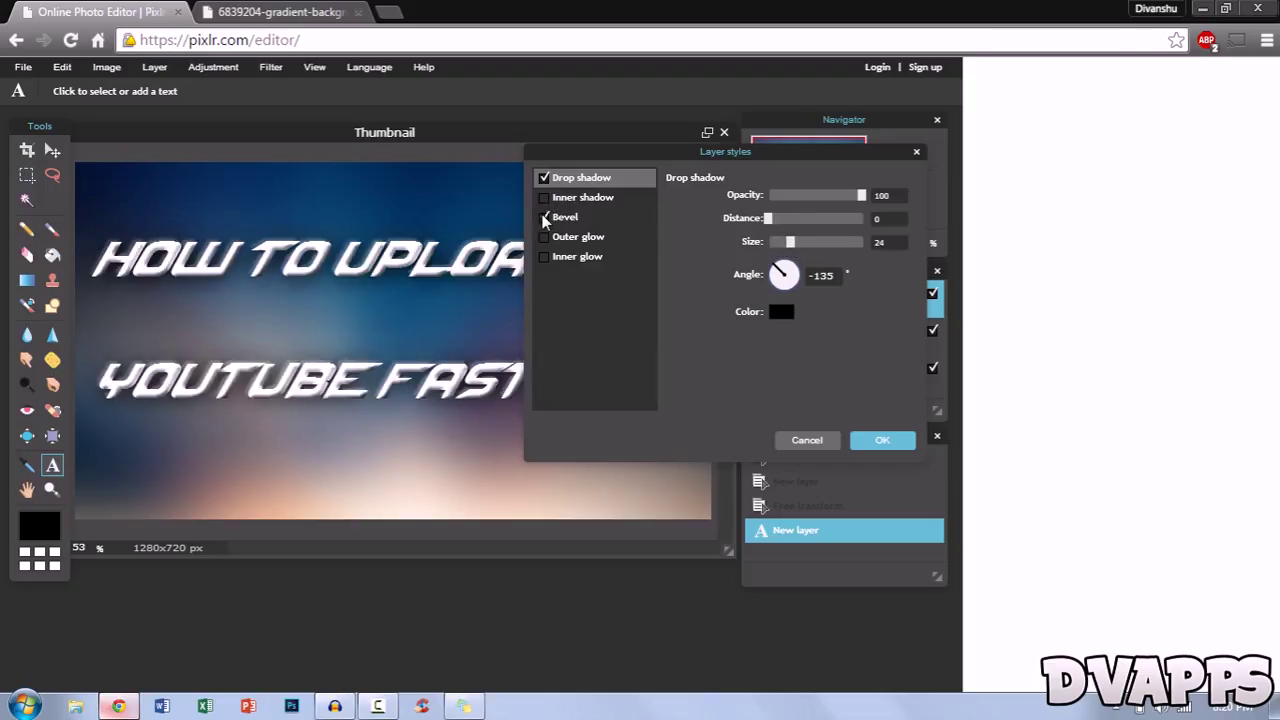
pyautogui.click(543, 216)
pyautogui.click(544, 236)
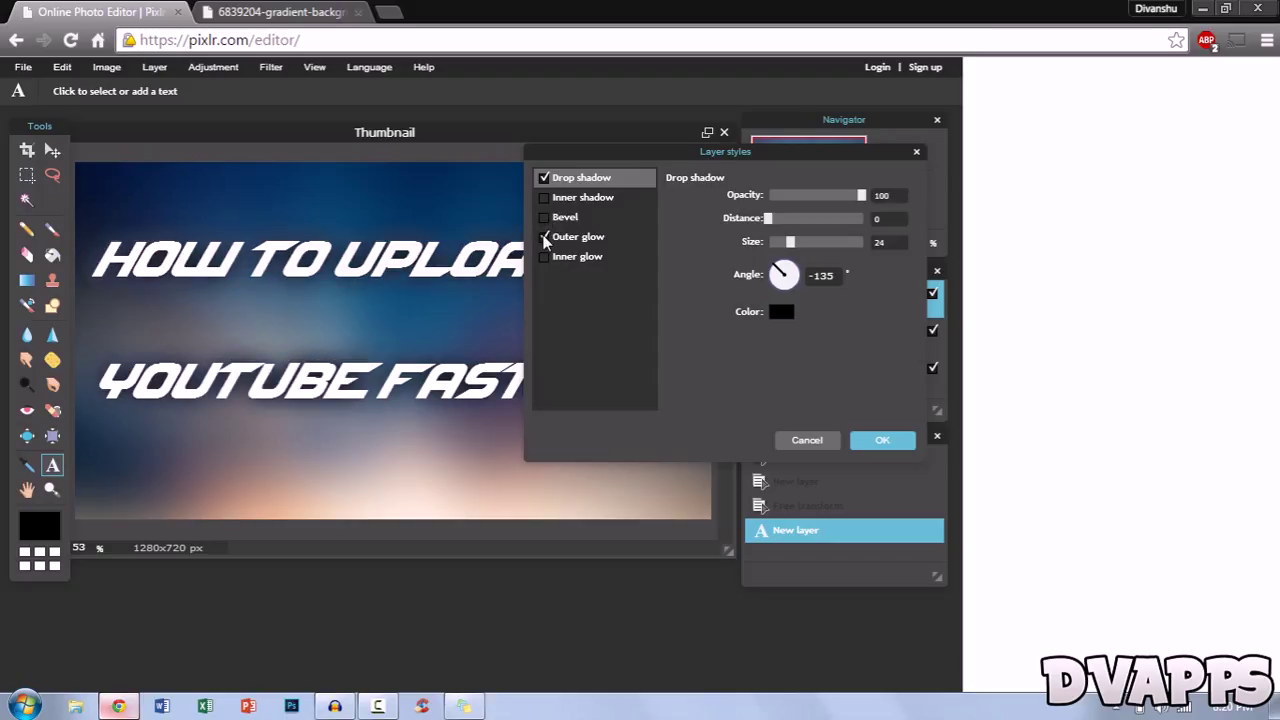
pyautogui.click(544, 236)
pyautogui.click(549, 259)
pyautogui.click(548, 257)
# Add a black outer glow to the title text with hardness 2
pyautogui.click(543, 235)
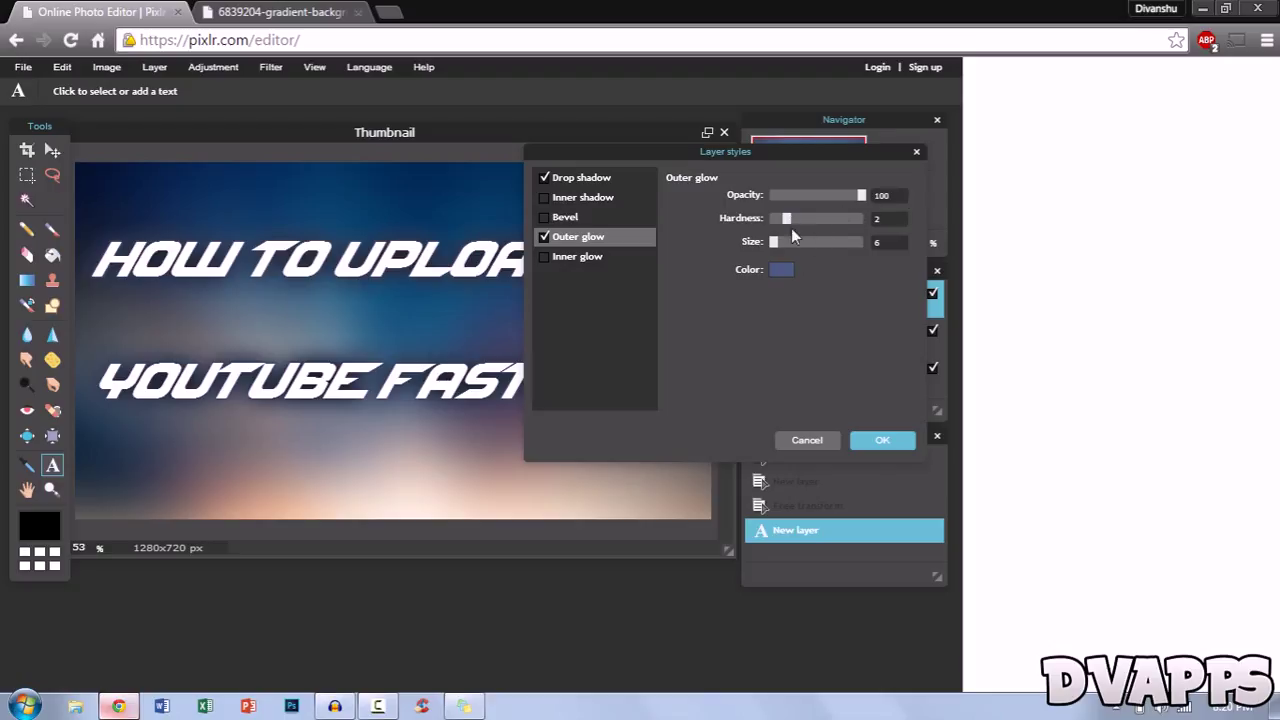
pyautogui.moveTo(788, 223)
pyautogui.mouseDown()
pyautogui.moveTo(820, 221)
pyautogui.moveTo(789, 248)
pyautogui.mouseUp()
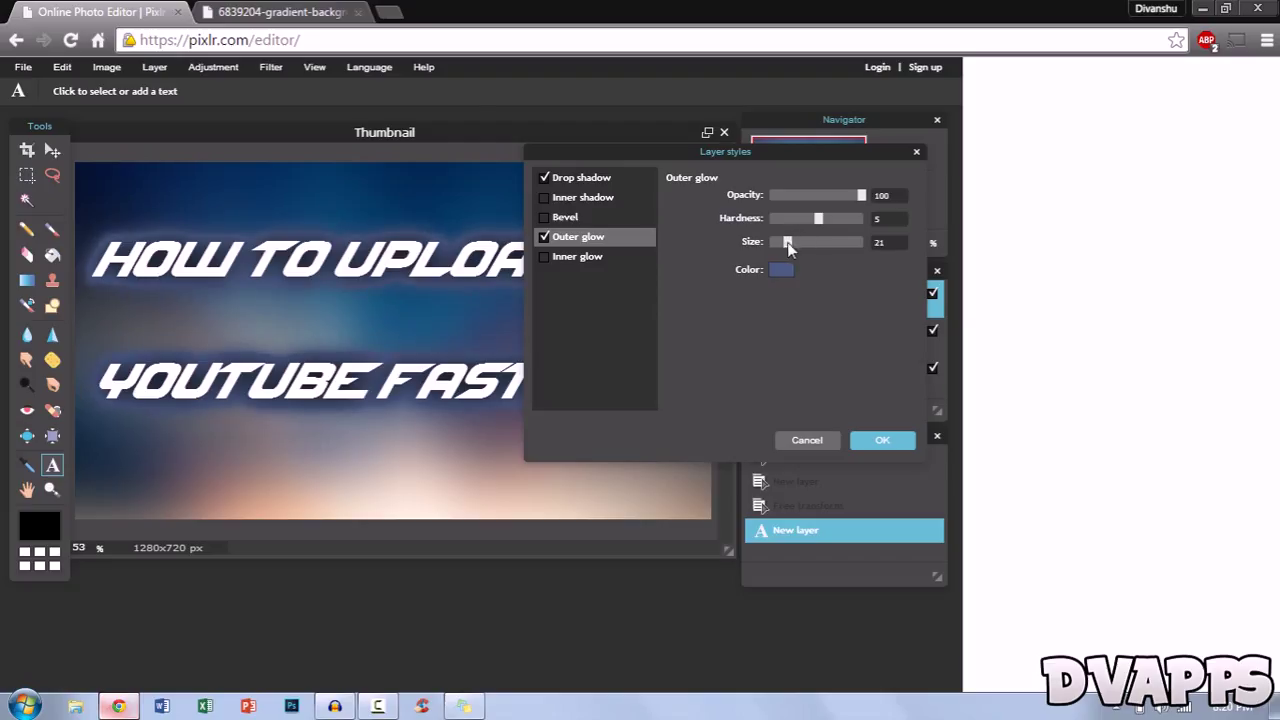
pyautogui.click(788, 269)
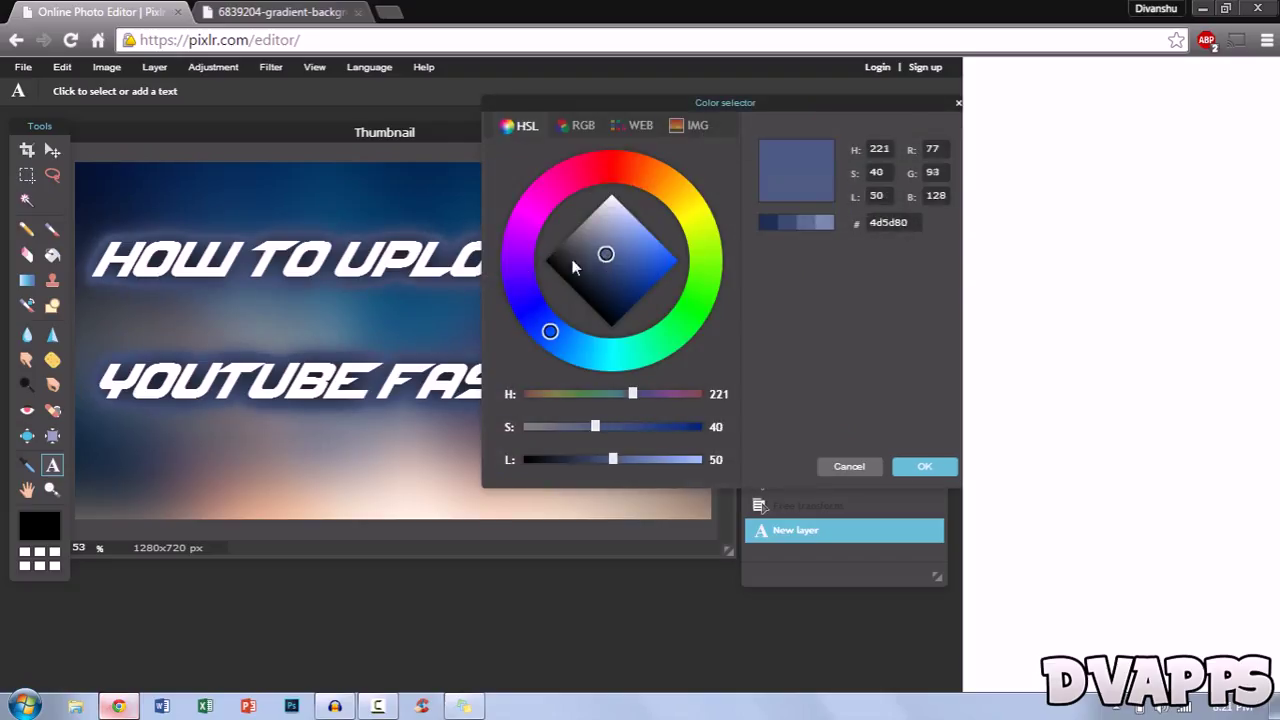
pyautogui.moveTo(572, 259); pyautogui.dragTo(545, 260)
pyautogui.click(924, 466)
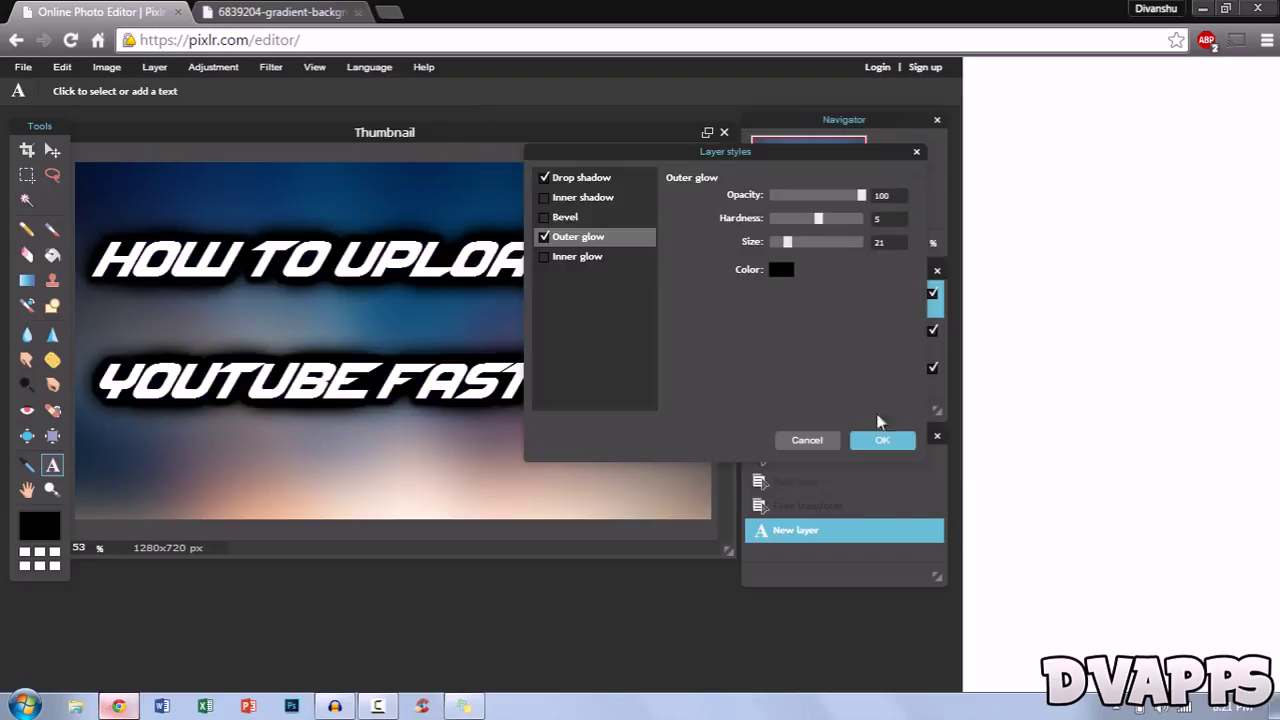
pyautogui.moveTo(816, 218); pyautogui.dragTo(770, 244)
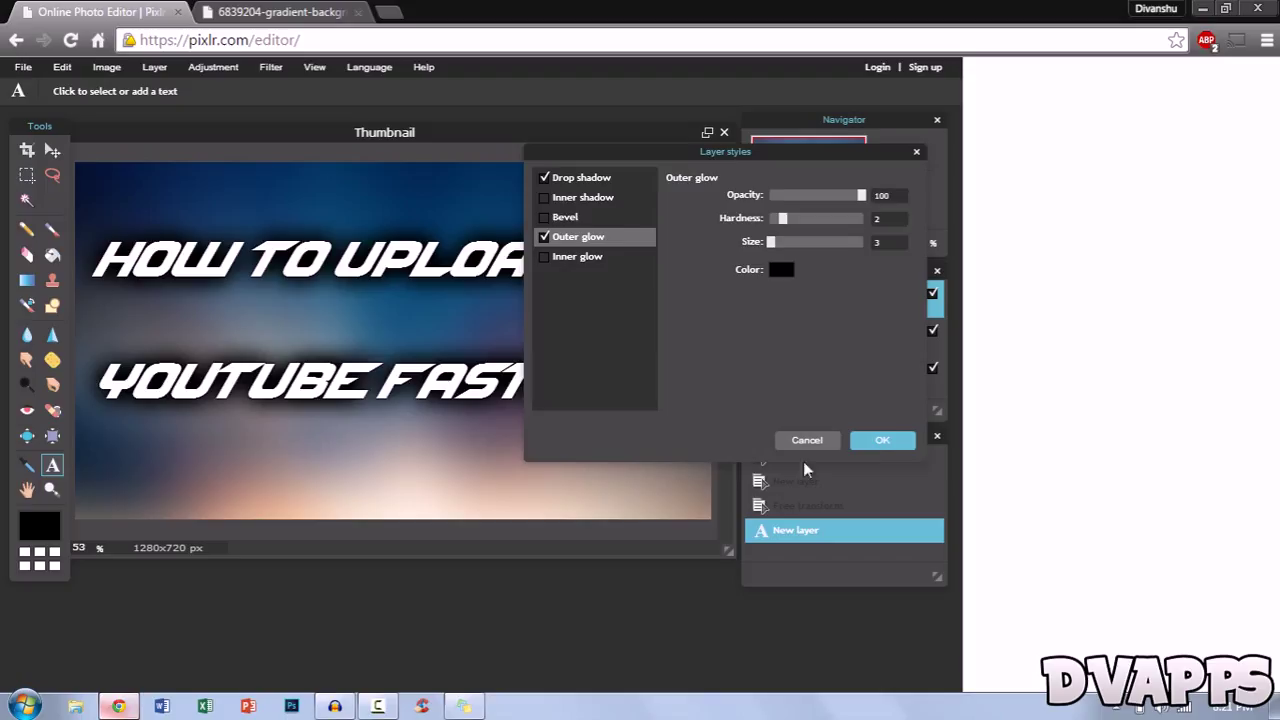
# Apply the title's shadow and glow styles, then scroll the Google results for 'fast forward'
pyautogui.click(884, 440)
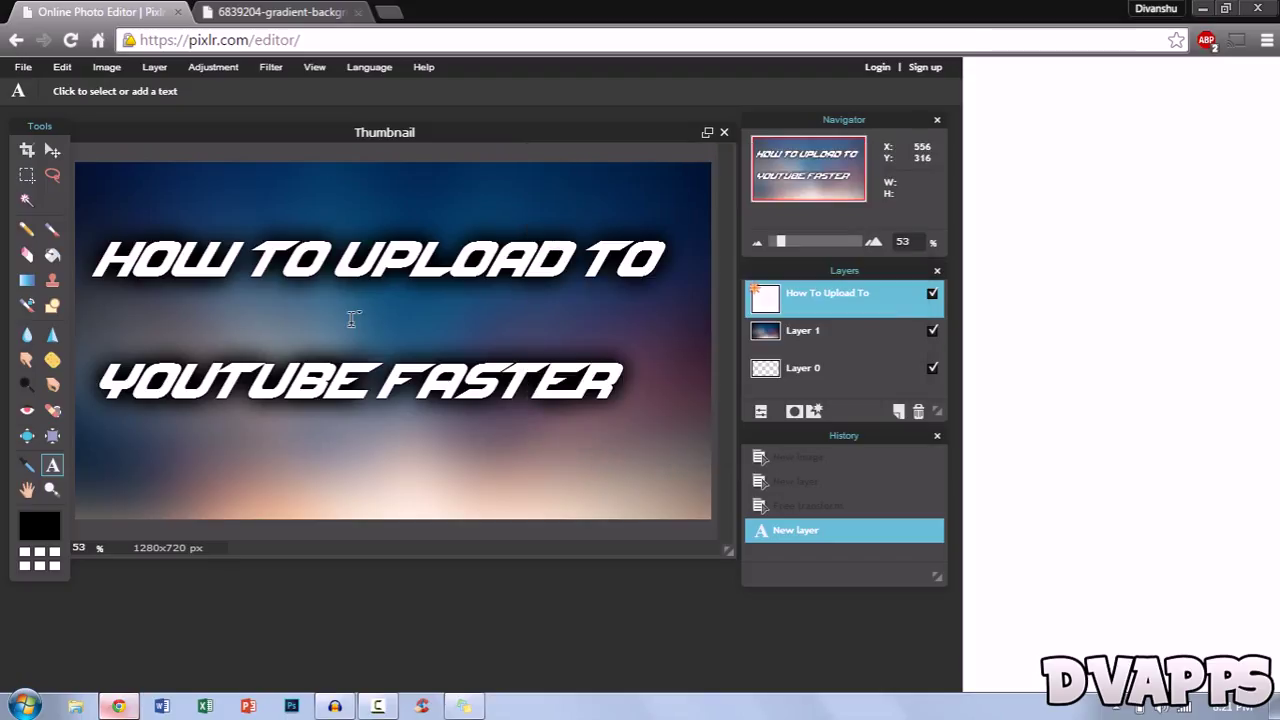
pyautogui.scroll(1, 352, 318)
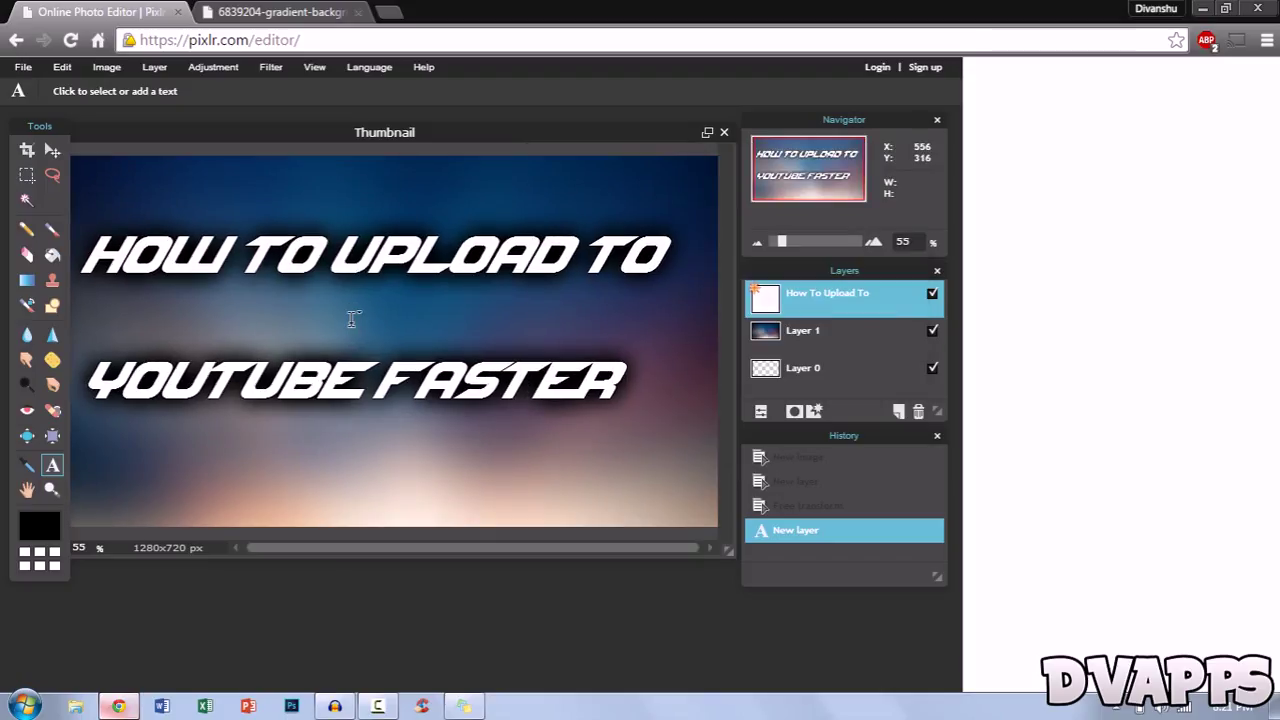
pyautogui.scroll(1, 352, 318)
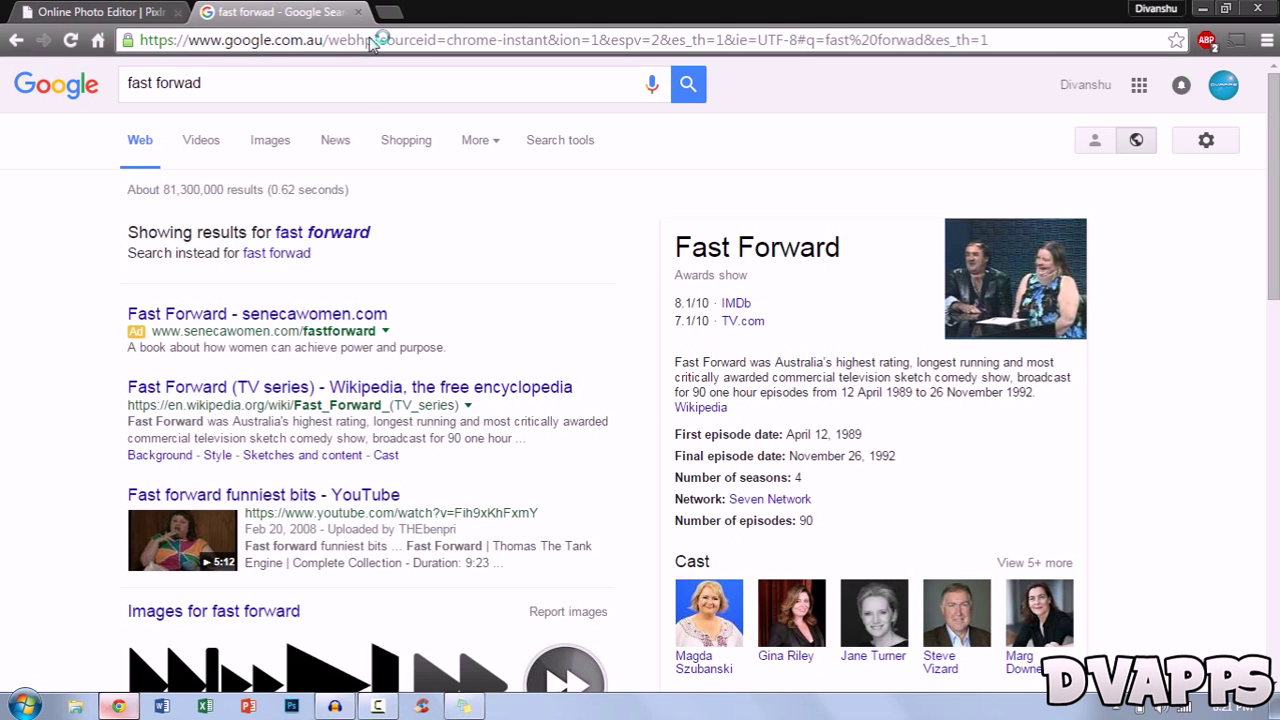
# Find the grey double-arrow clker.com icon in 'fast forward' image results and open it full size
pyautogui.click(270, 145)
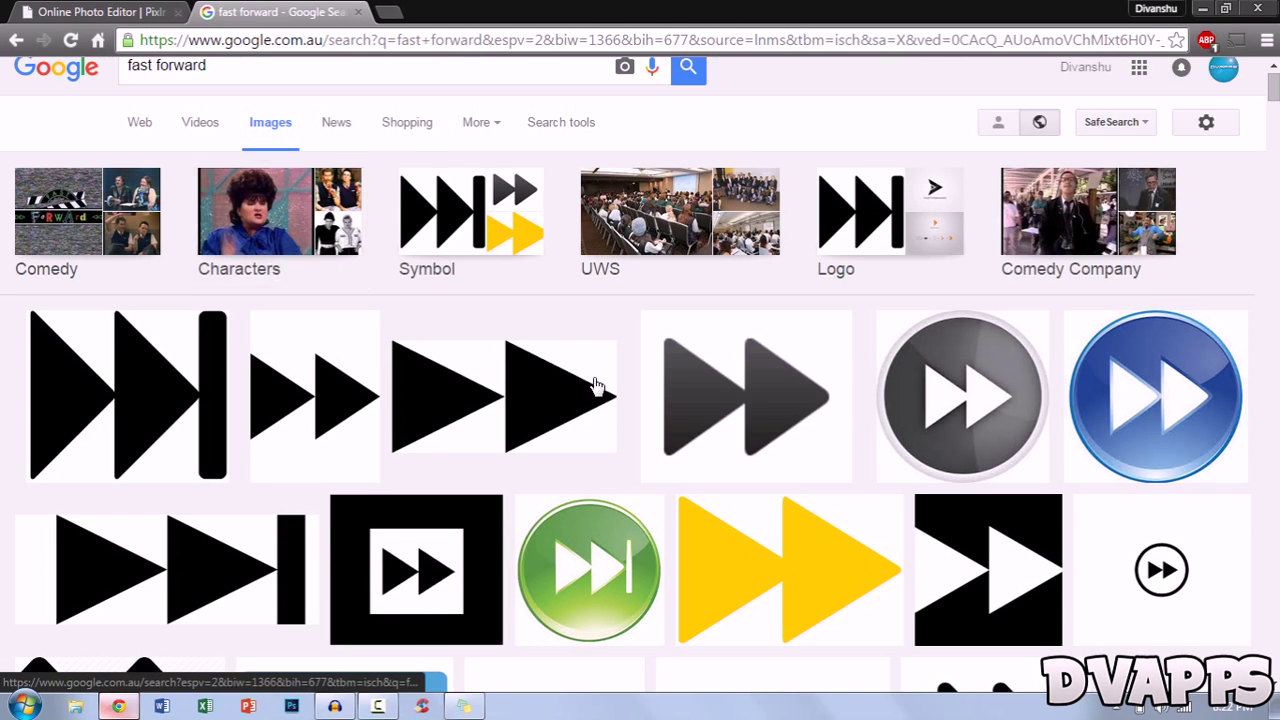
pyautogui.click(667, 280)
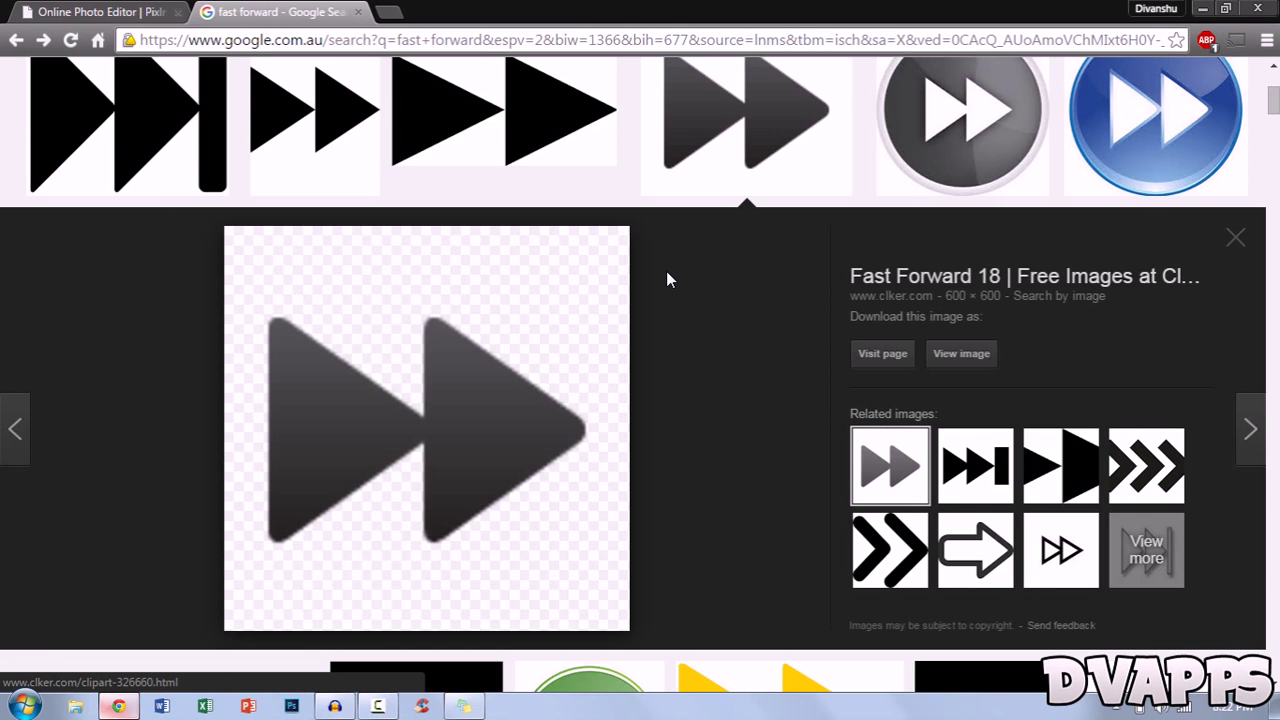
pyautogui.scroll(1, 298, 233)
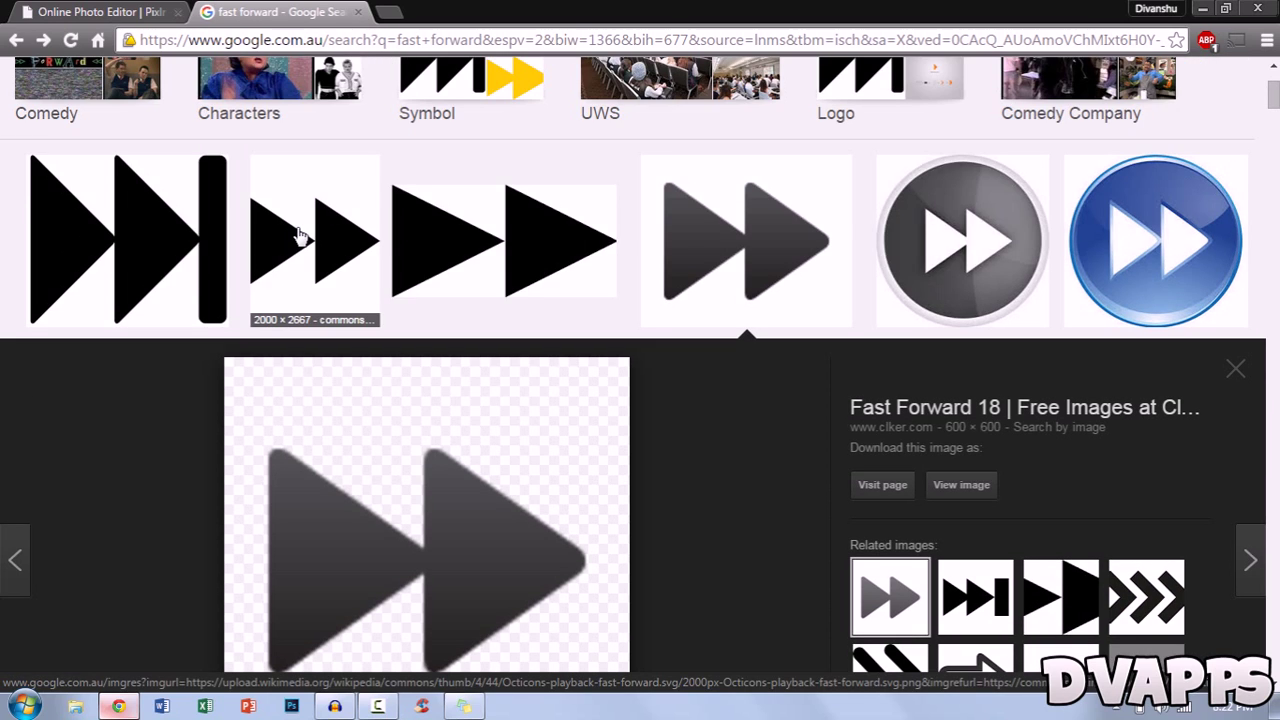
pyautogui.scroll(2, 131, 429)
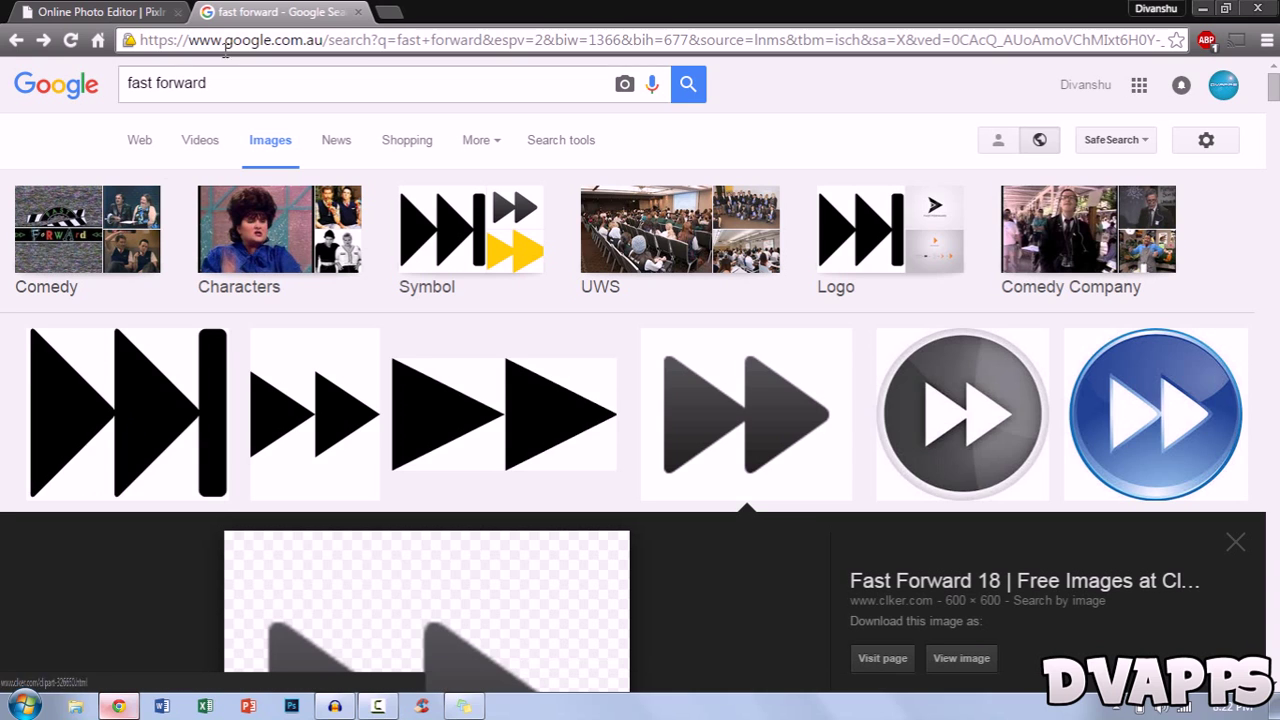
pyautogui.click(226, 87)
pyautogui.scroll(-3, 694, 277)
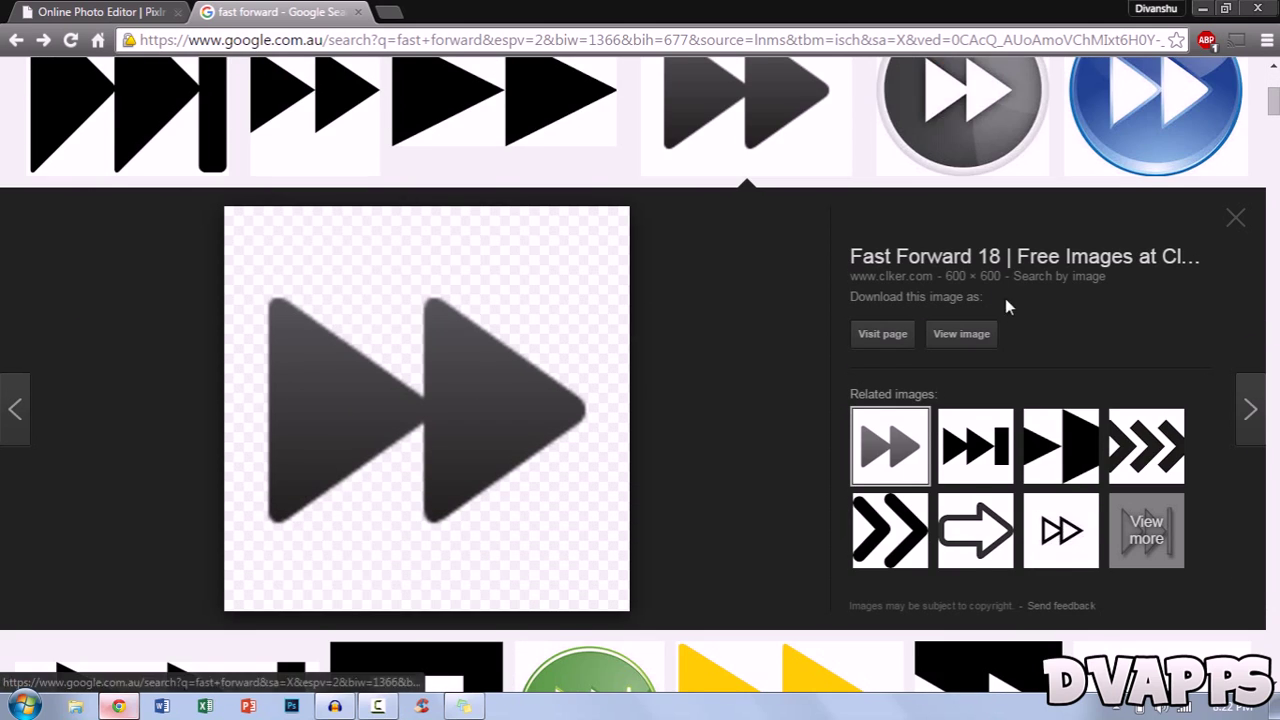
pyautogui.click(958, 356)
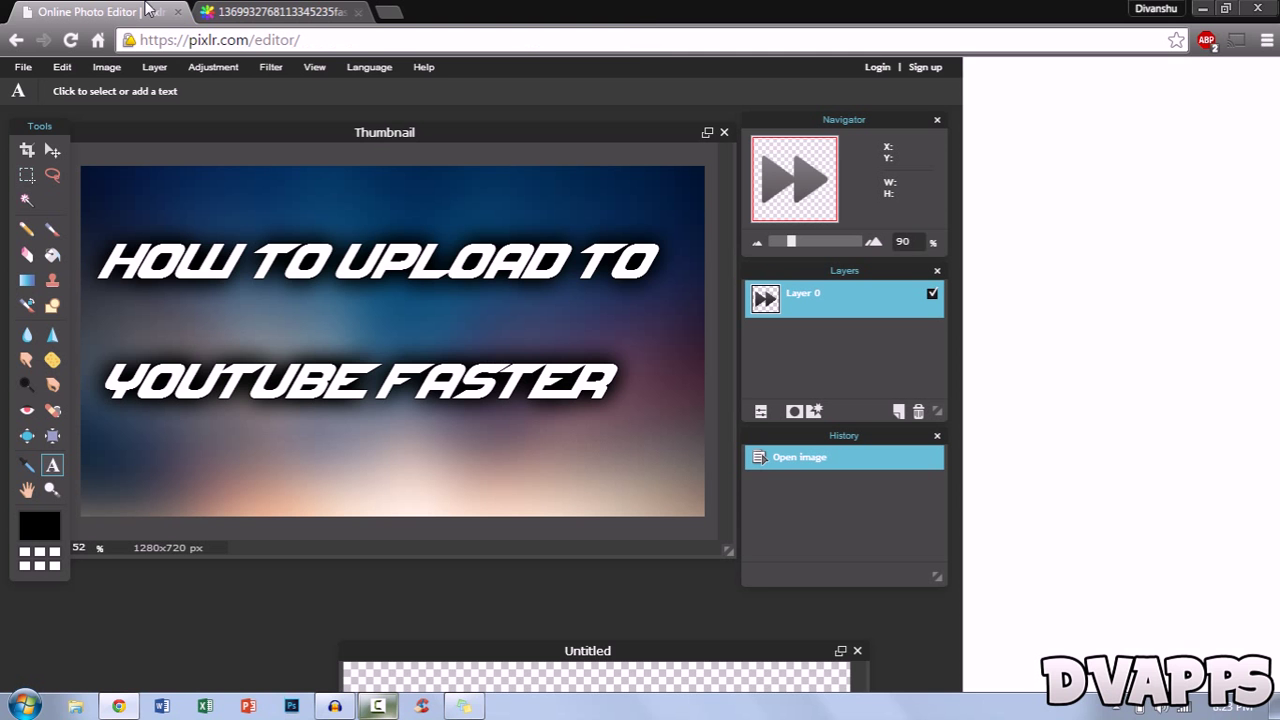
# Paste the fast-forward image's web address into Open image URL, then cancel that dialog
pyautogui.click(28, 68)
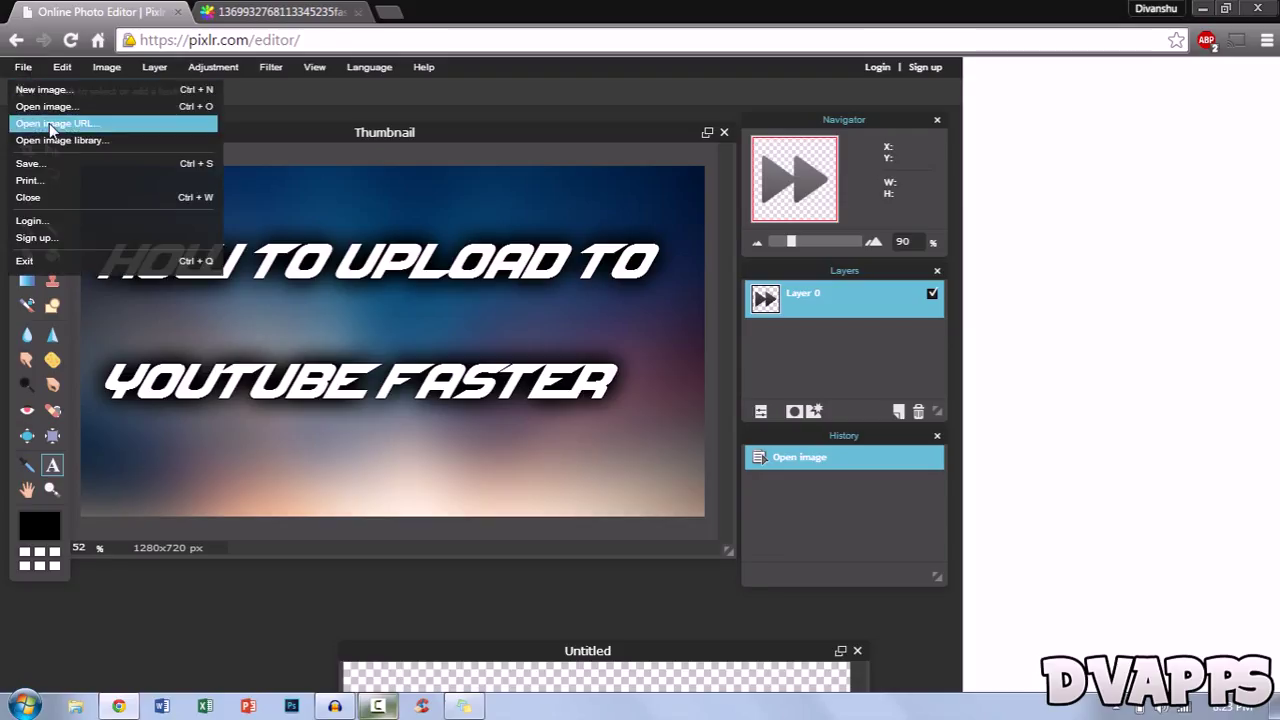
pyautogui.click(49, 123)
pyautogui.click(652, 253)
pyautogui.hotkey('ctrl', 'v')
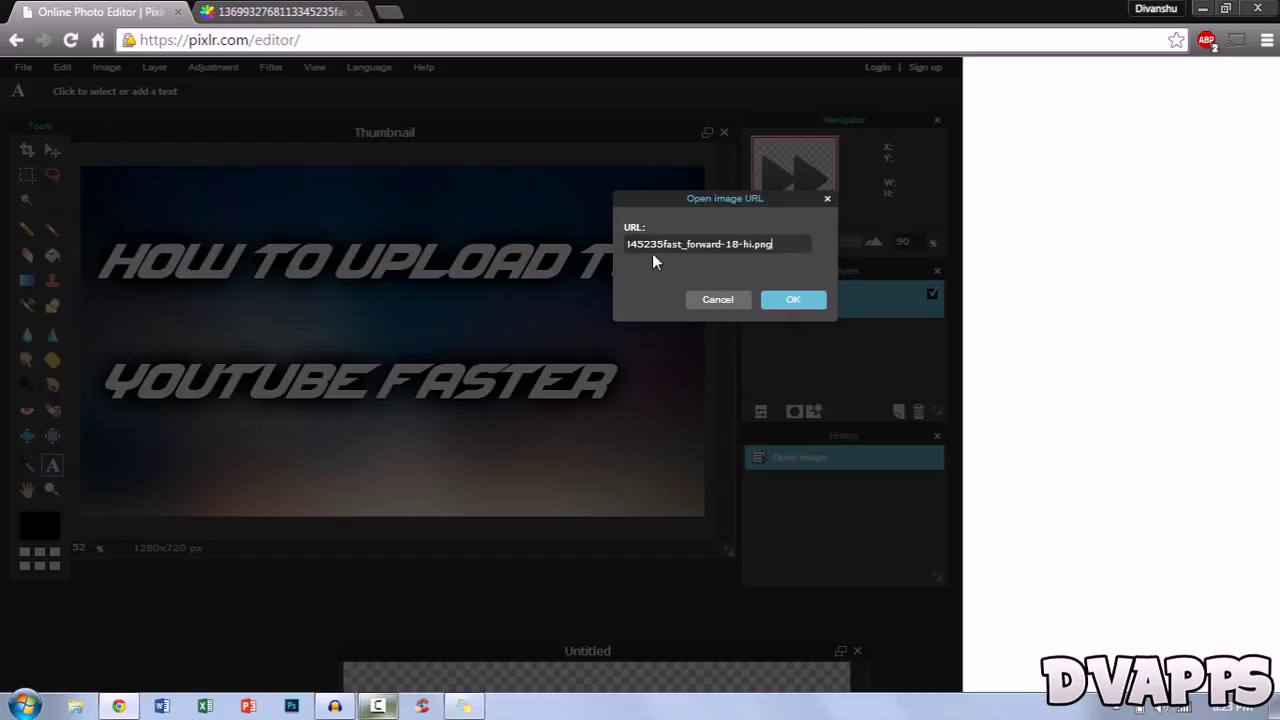
pyautogui.click(715, 303)
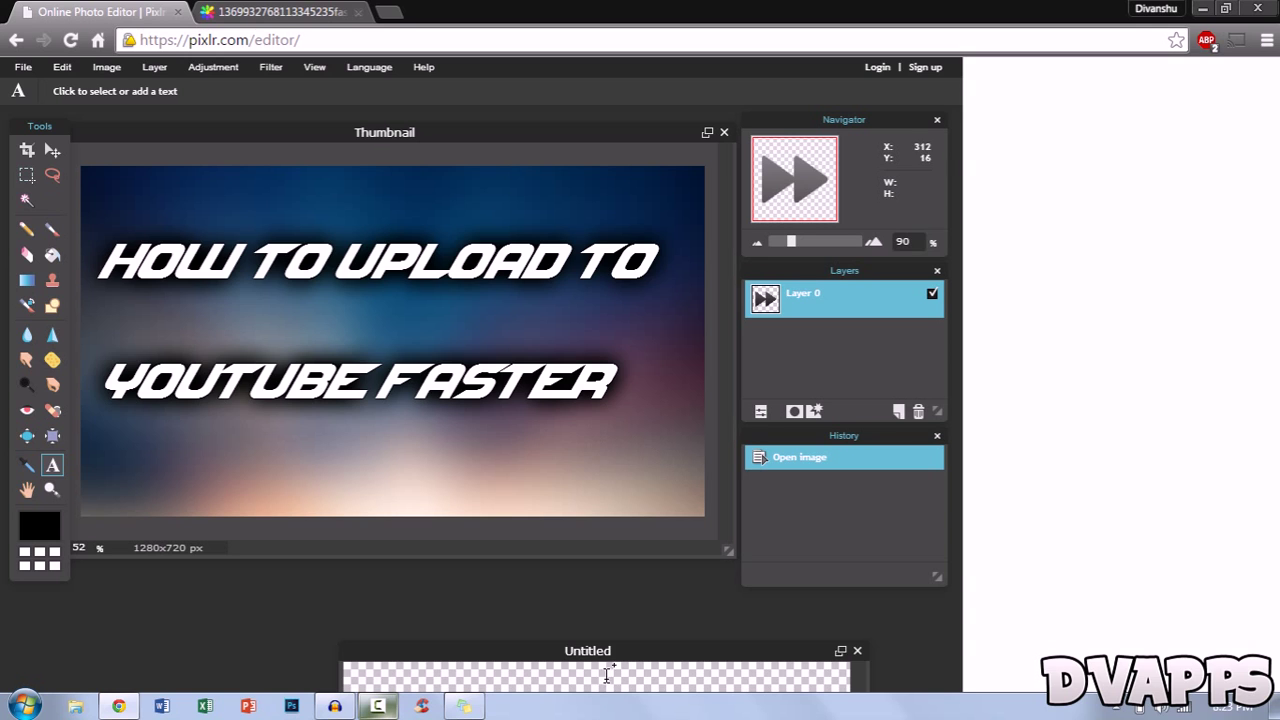
# Select the whole Untitled image and cut the fast-forward icon to the clipboard
pyautogui.moveTo(610, 654); pyautogui.dragTo(437, 126)
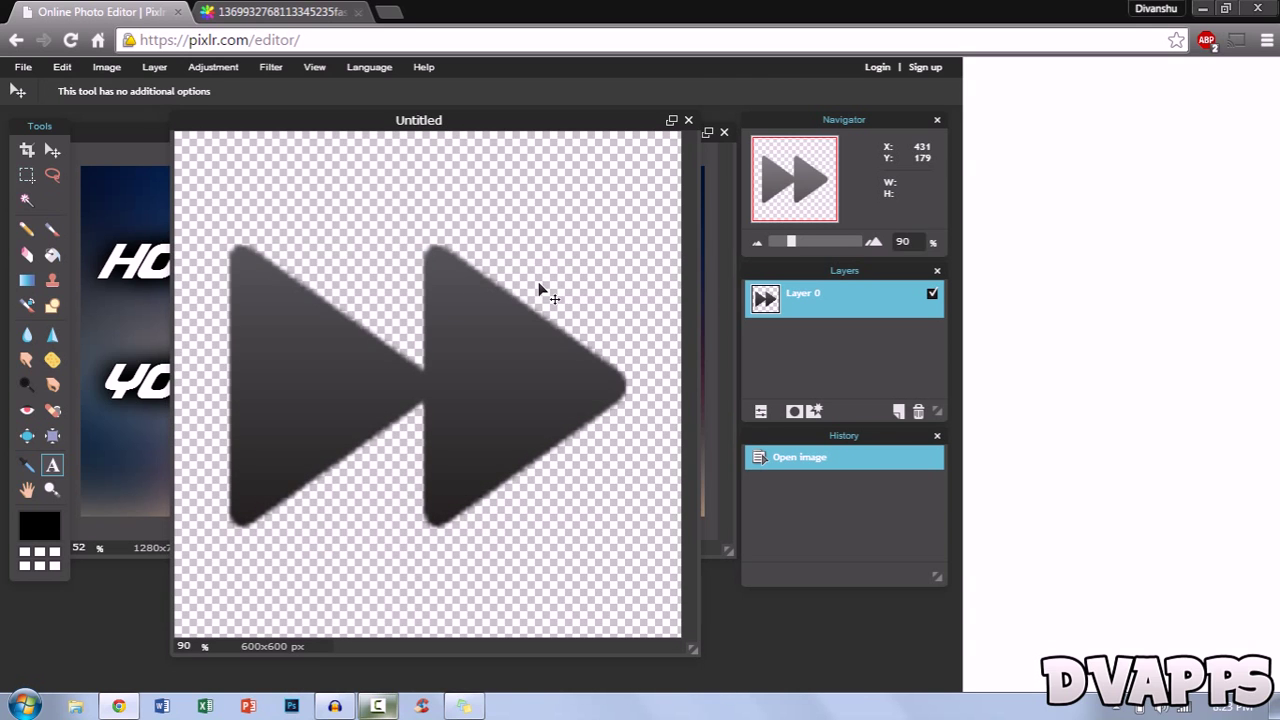
pyautogui.hotkey('ctrl', 'a')
pyautogui.hotkey('ctrl', 'x')
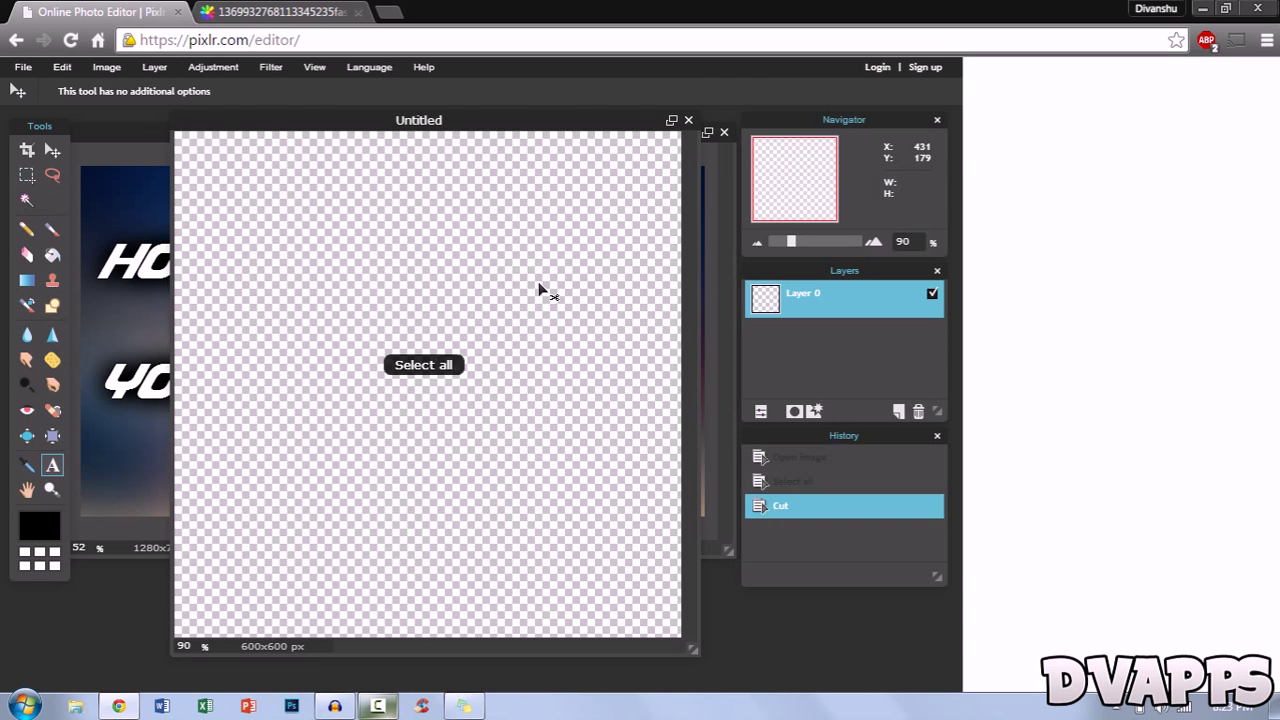
pyautogui.press('t')
pyautogui.moveTo(556, 125); pyautogui.dragTo(785, 657)
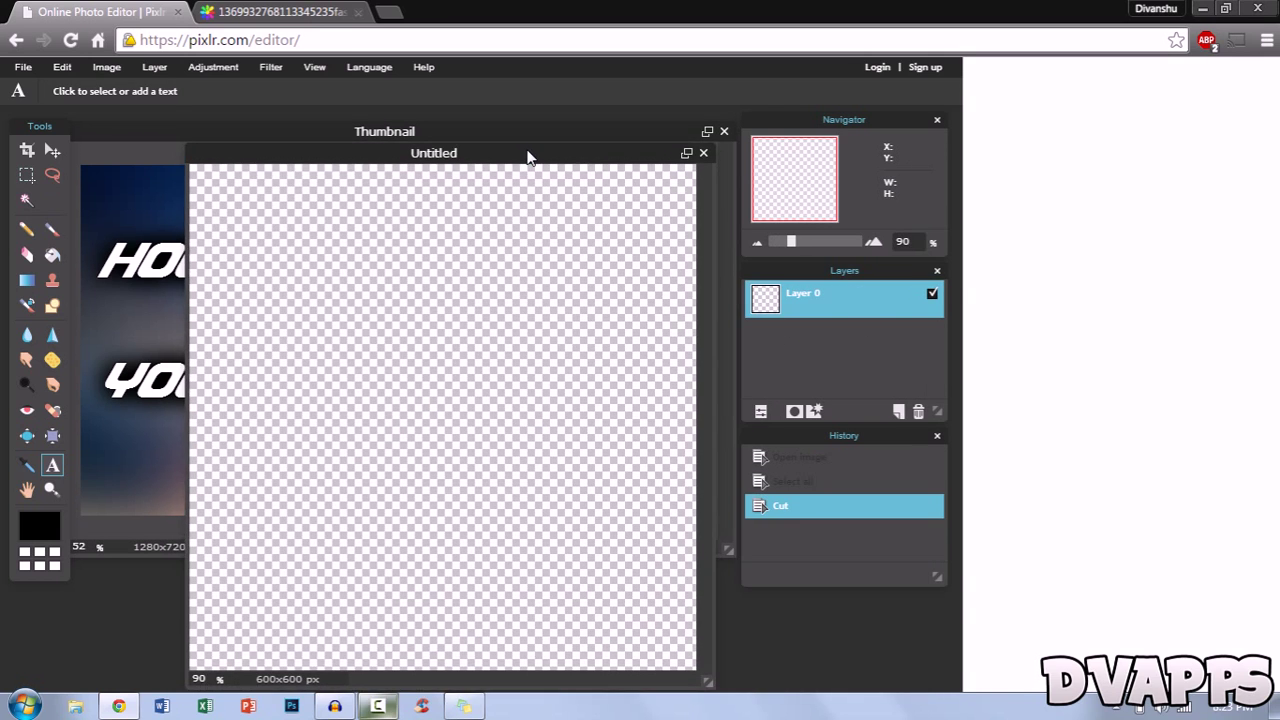
# Discard the empty Untitled image and free-transform the pasted icon into the thumbnail's lower right
pyautogui.click(684, 120)
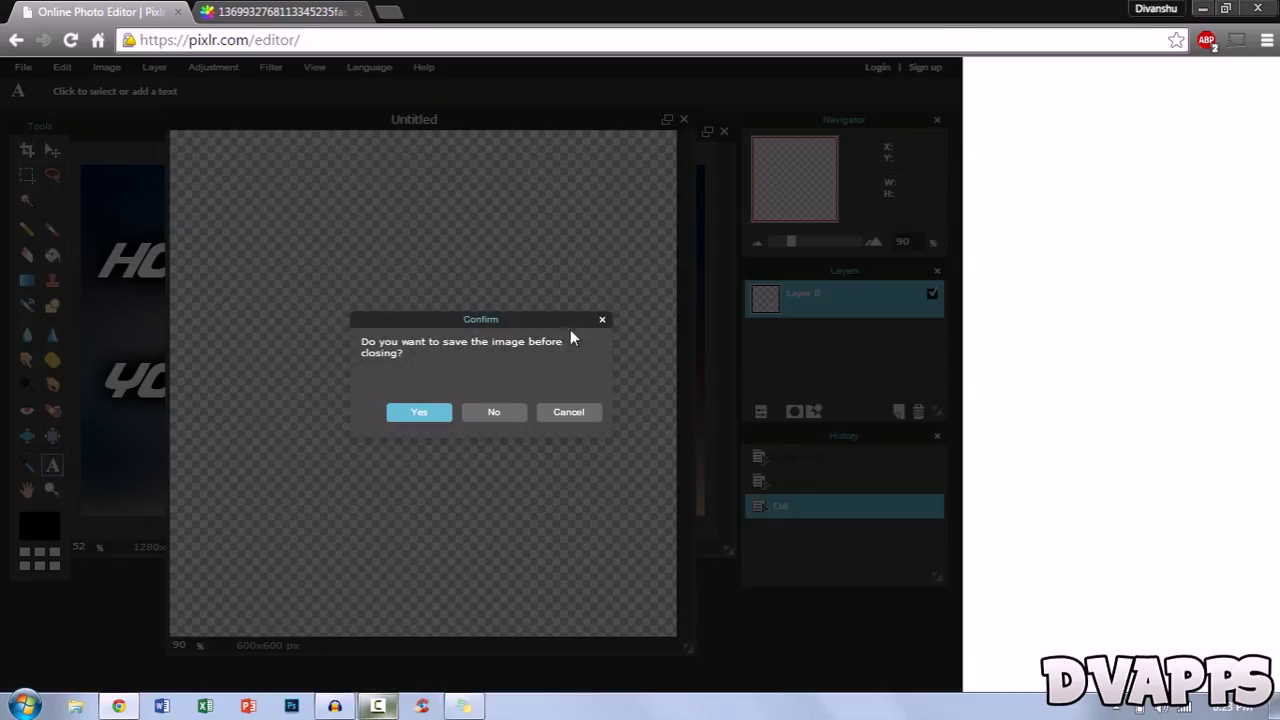
pyautogui.click(500, 411)
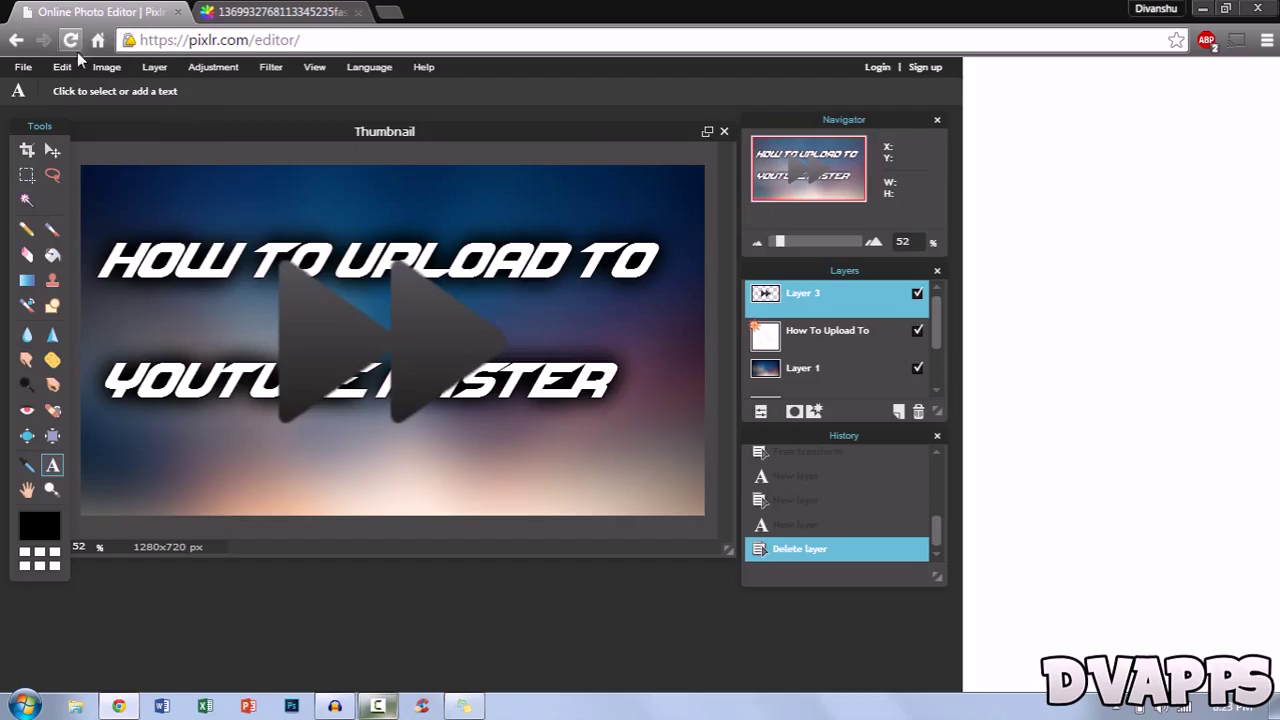
pyautogui.click(62, 67)
pyautogui.click(91, 206)
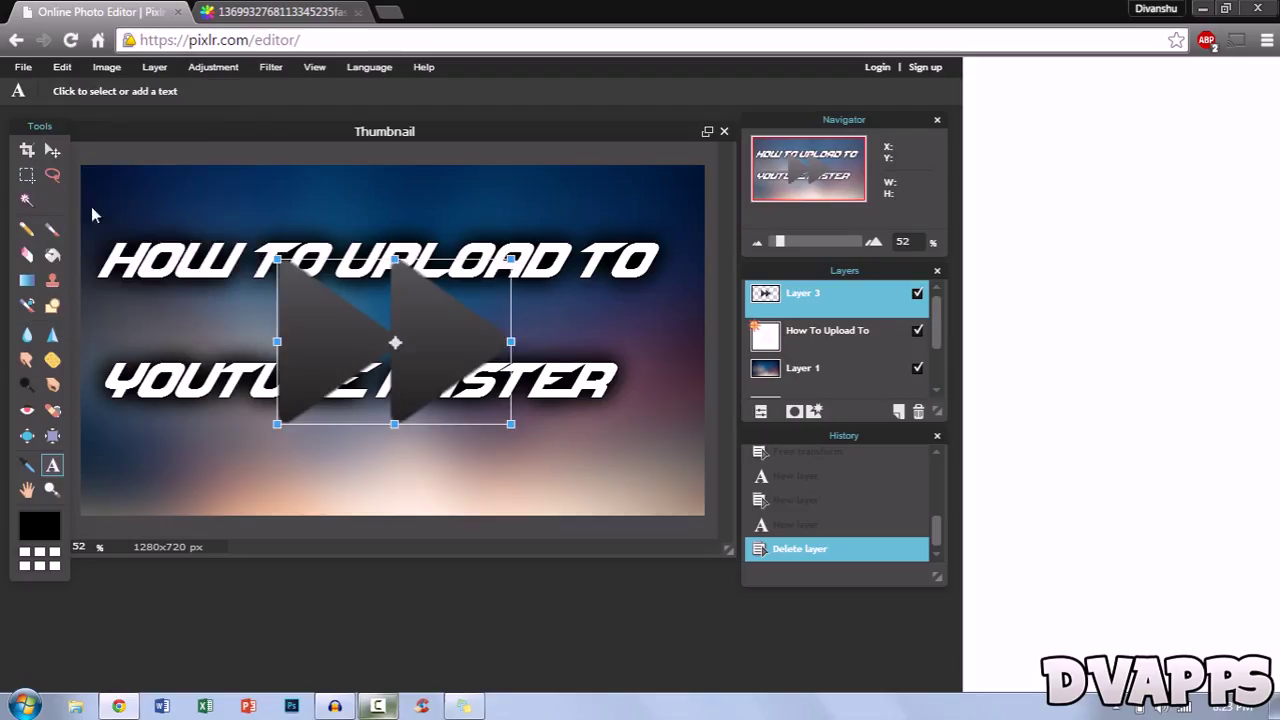
pyautogui.moveTo(281, 256); pyautogui.dragTo(382, 366)
pyautogui.click(422, 418)
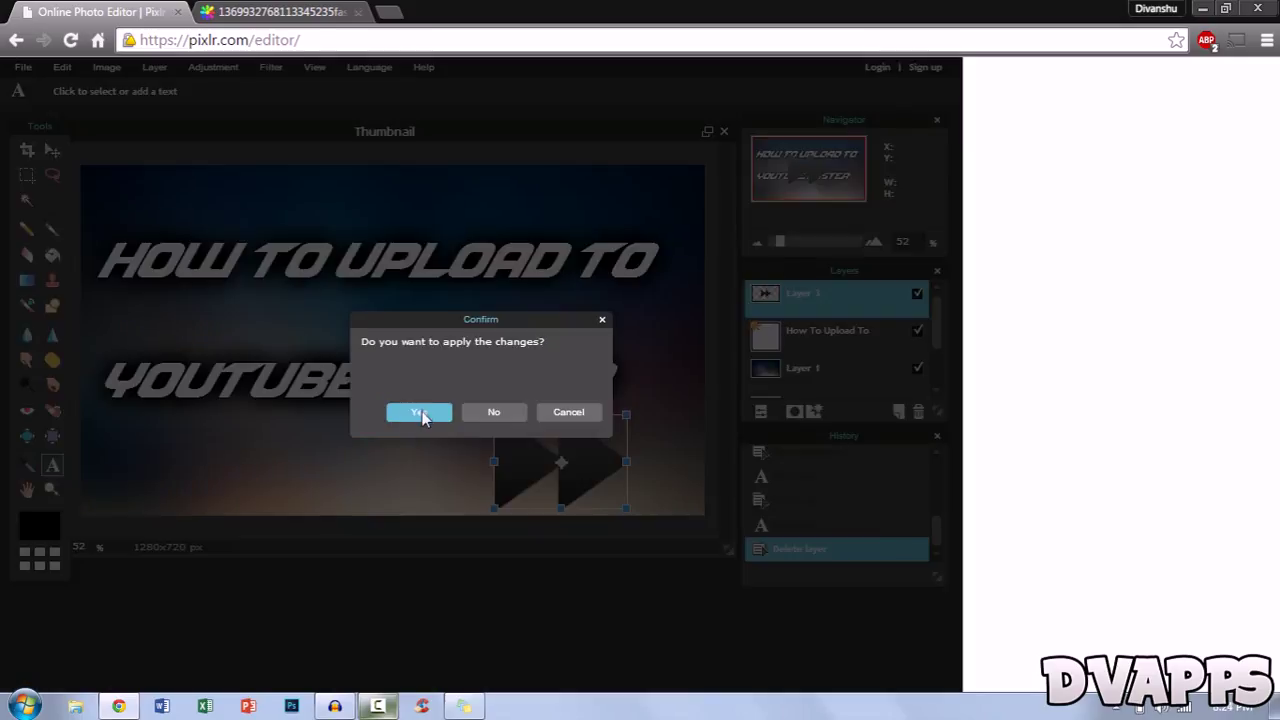
pyautogui.moveTo(736, 556); pyautogui.dragTo(750, 575)
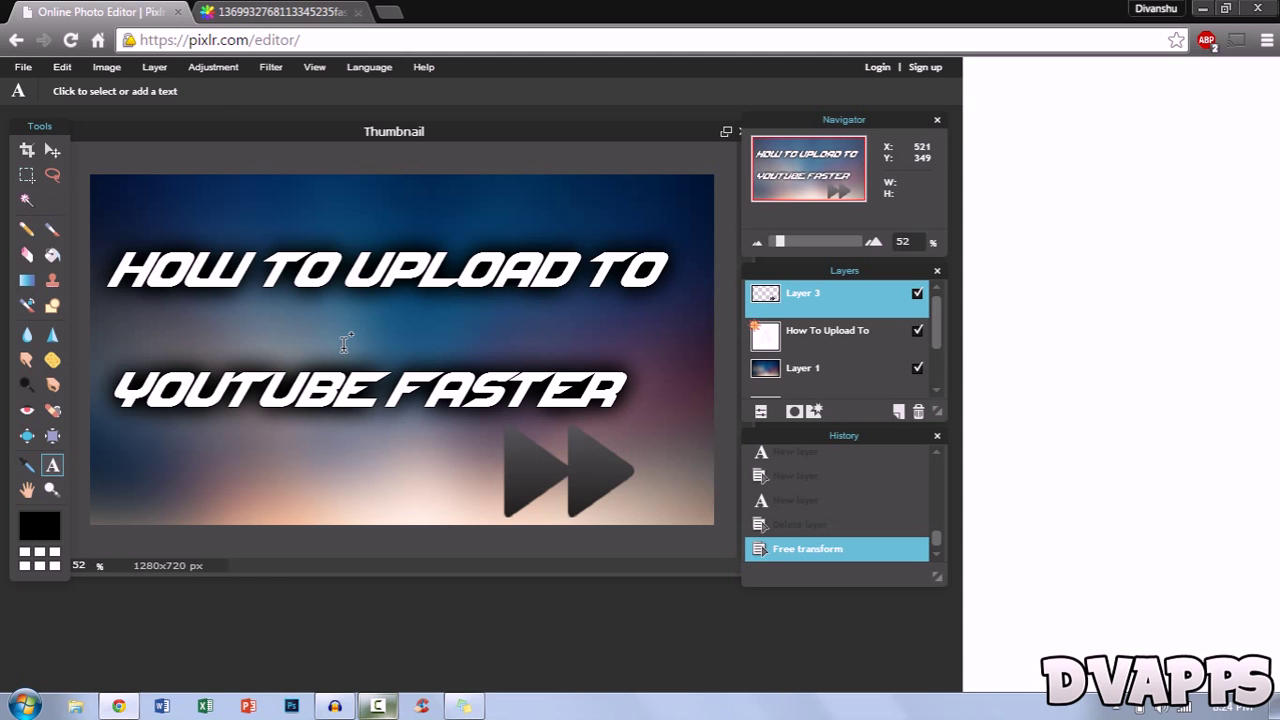
# Save the thumbnail in PNG format as 'Thumbnail' on the Desktop
pyautogui.click(23, 67)
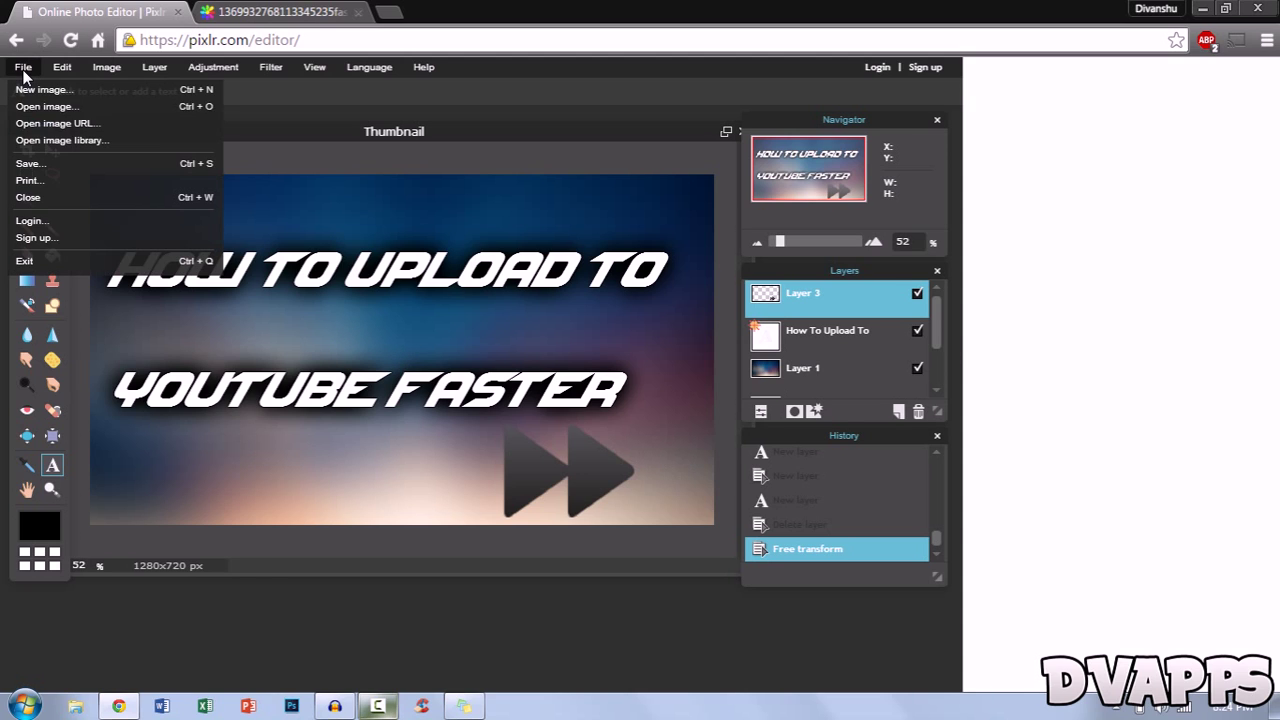
pyautogui.click(72, 168)
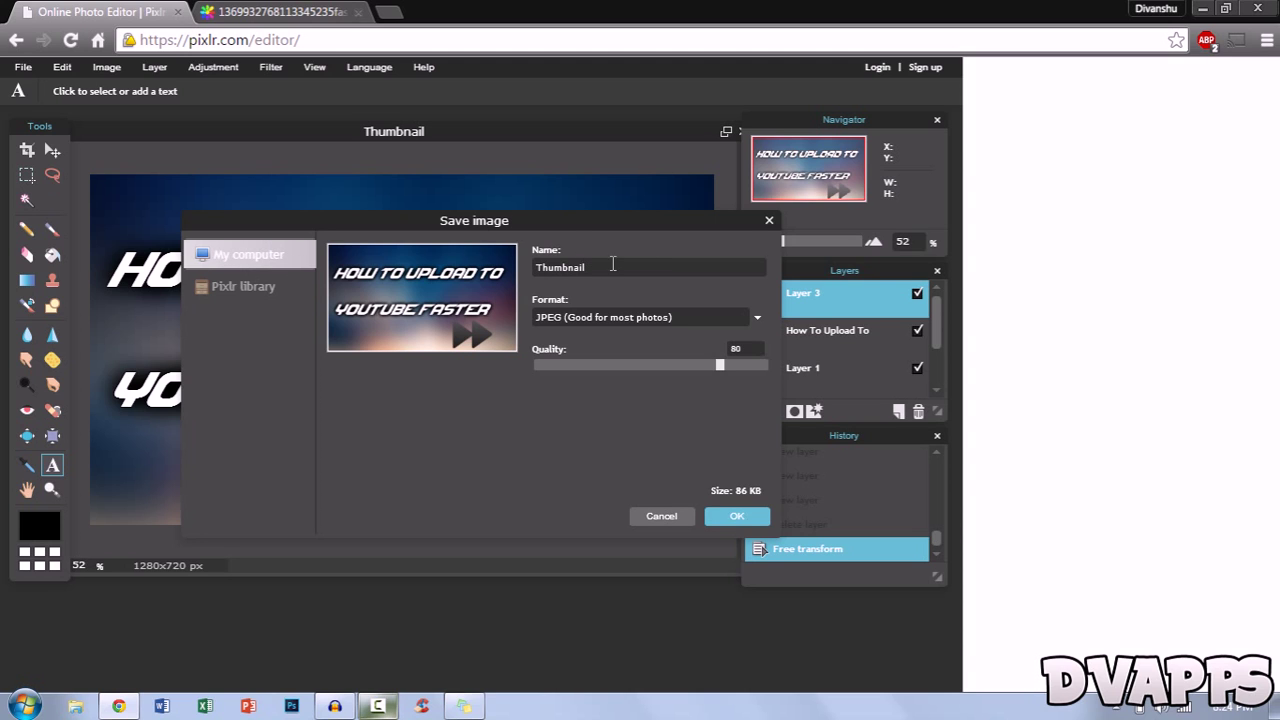
pyautogui.click(672, 314)
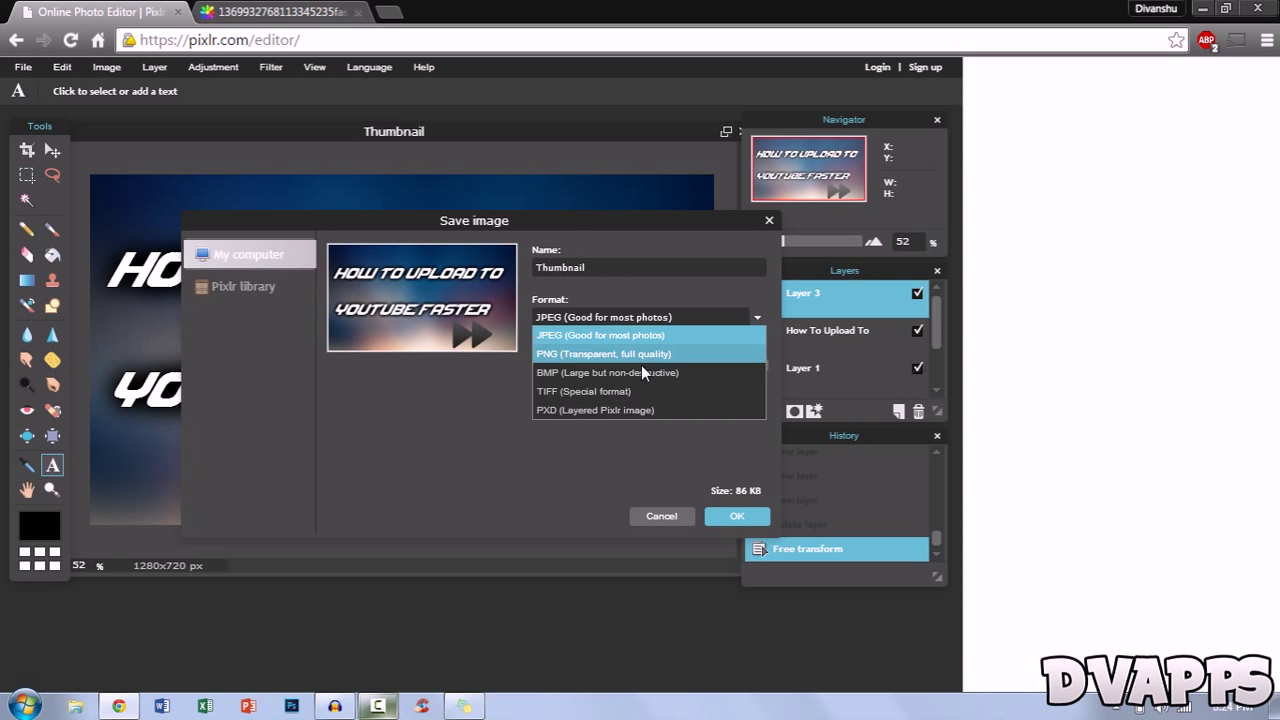
pyautogui.click(595, 354)
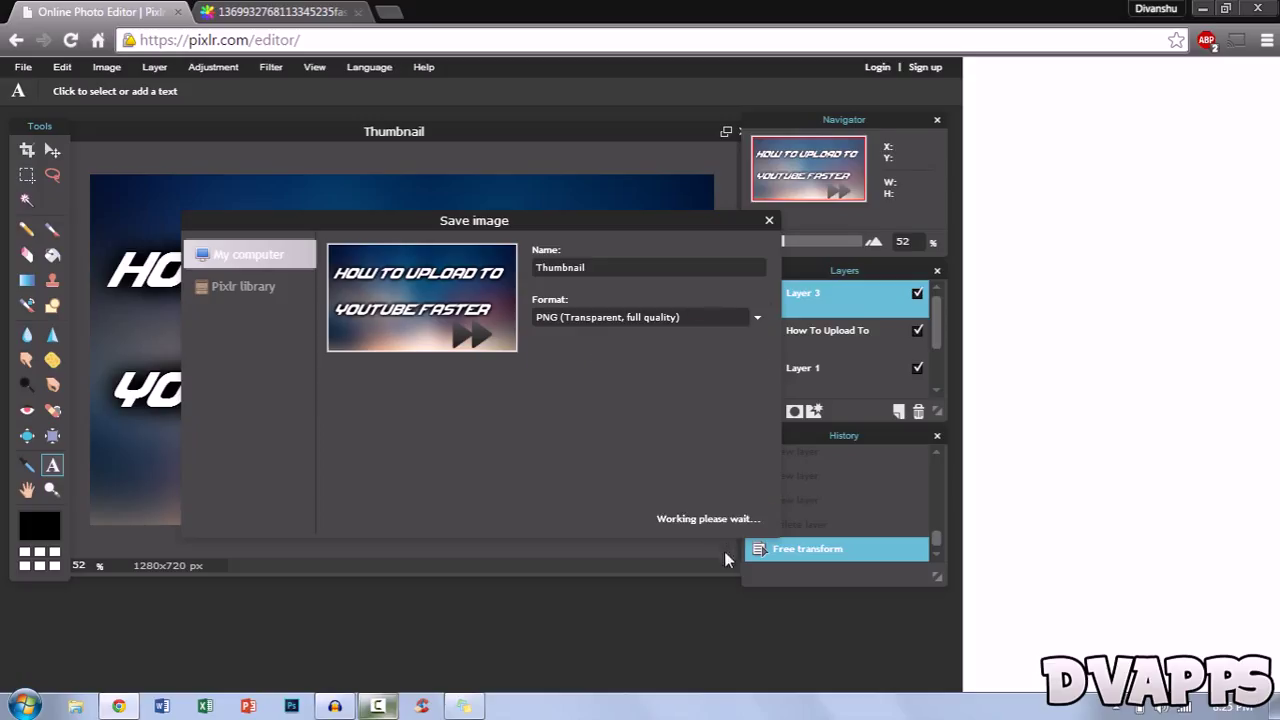
pyautogui.click(738, 517)
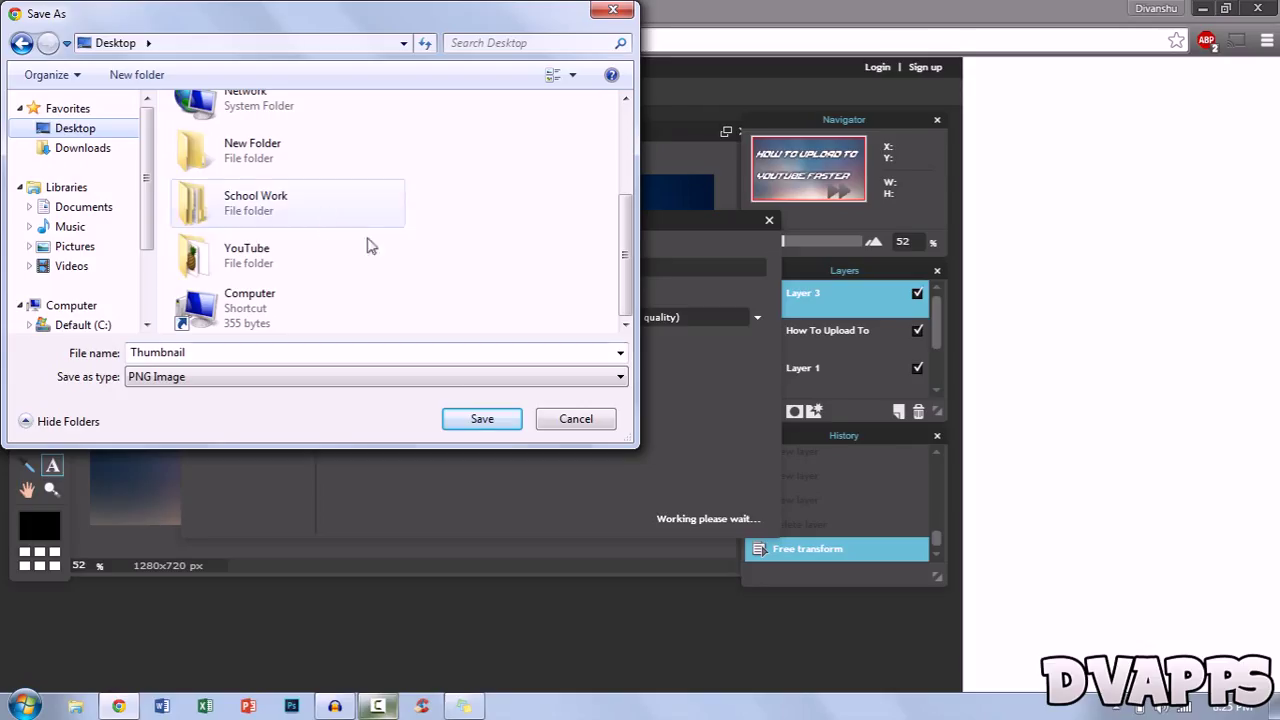
pyautogui.click(478, 419)
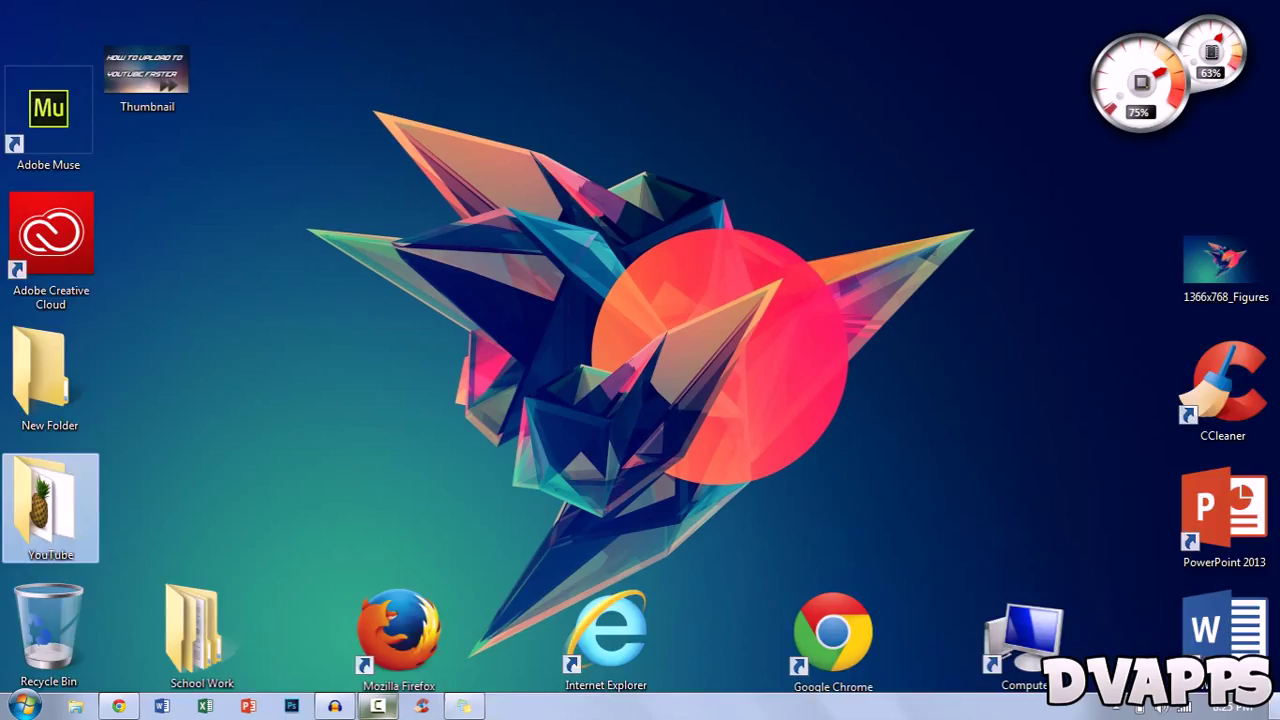
# Show the desktop, reposition the Thumbnail file and open it in Windows Photo Viewer
pyautogui.click(1275, 705)
pyautogui.moveTo(147, 72); pyautogui.dragTo(523, 180)
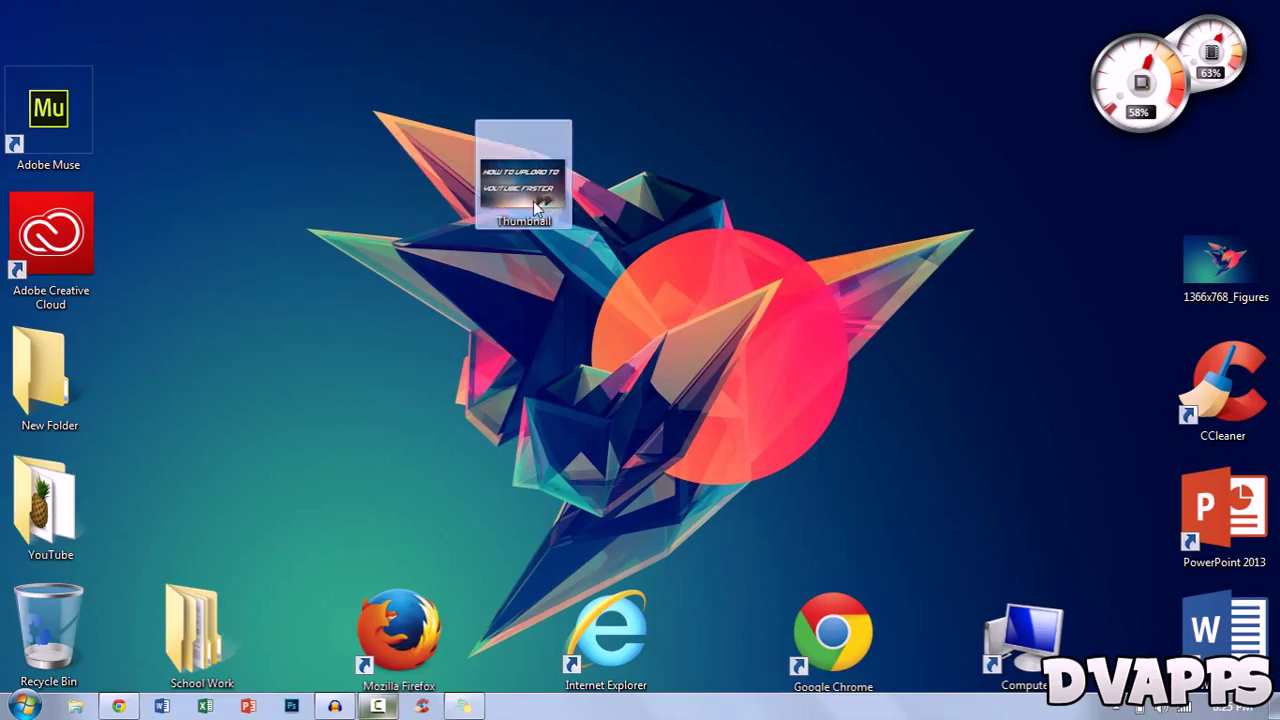
pyautogui.doubleClick(523, 180)
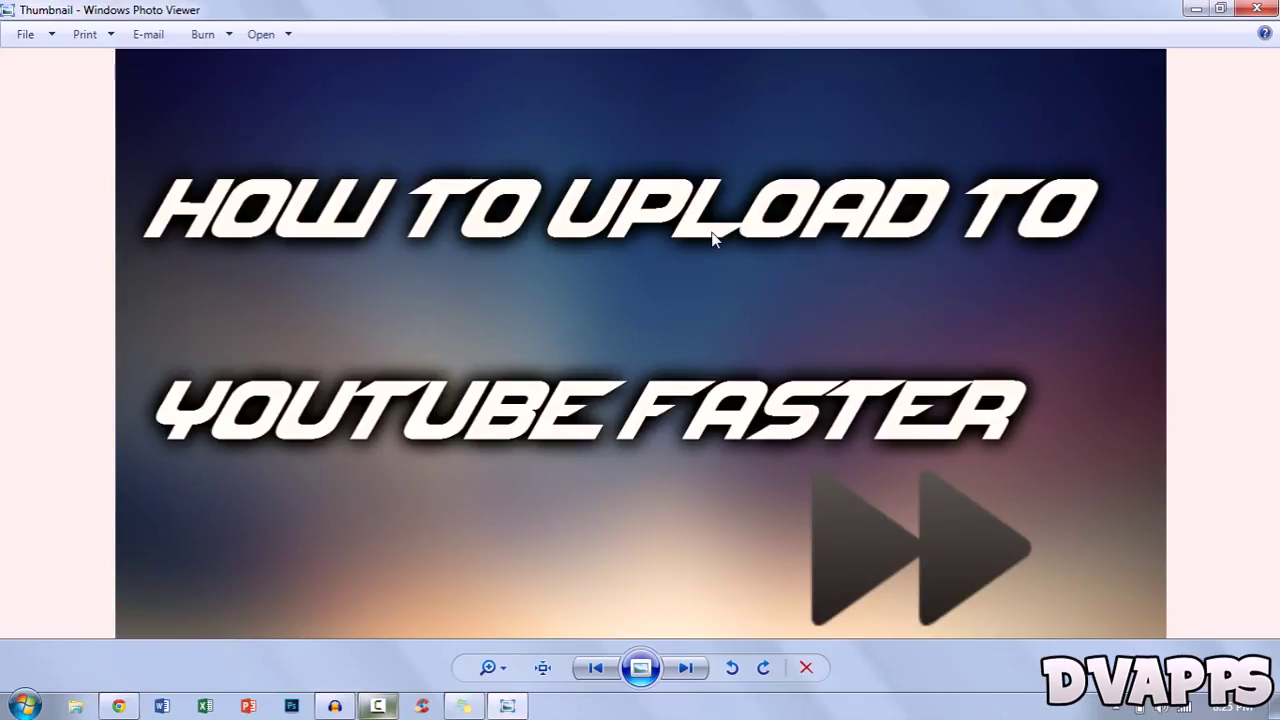